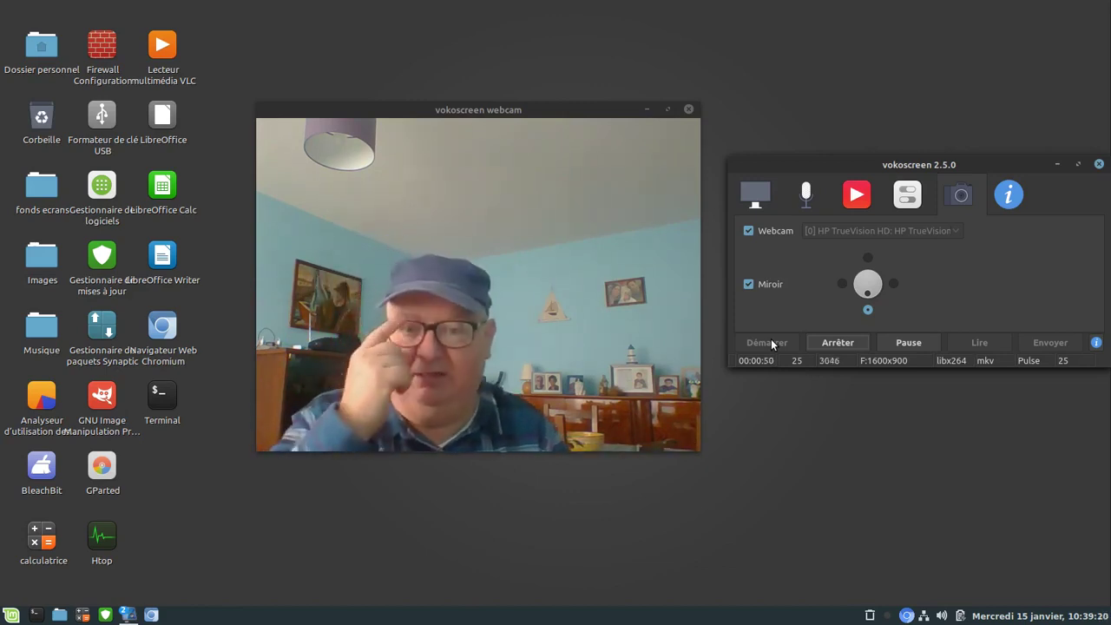
Step: Shrink the webcam preview window to 320 x 240 and place it over the upper part of the desktop logo
{"action": "left_click_drag", "start_coordinate": [461, 120], "coordinate": [476, 16]}
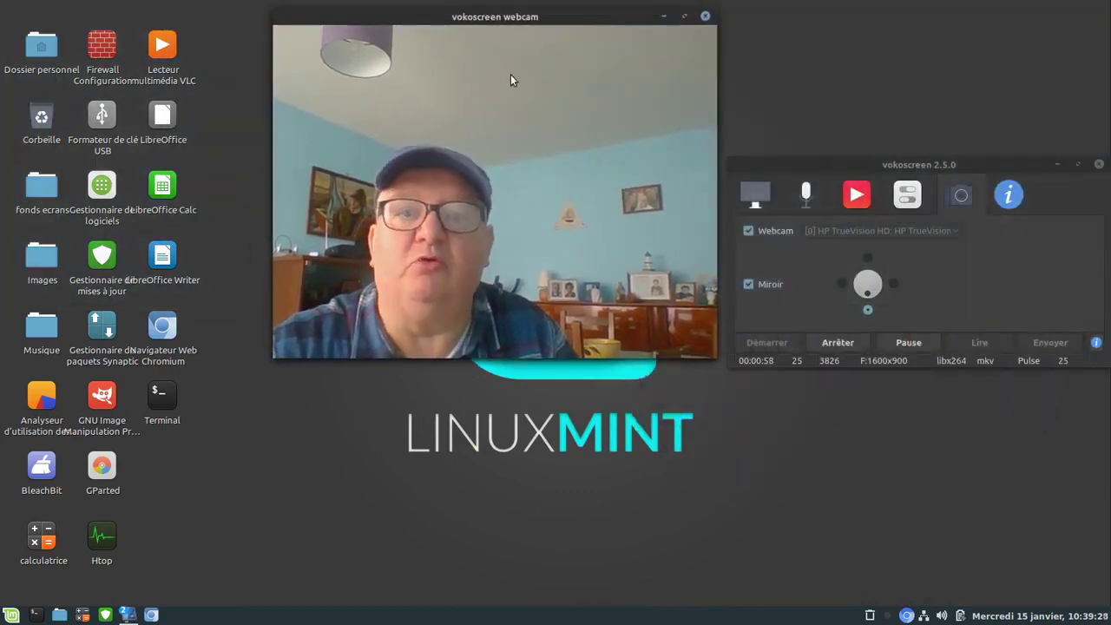
{"action": "right_click", "coordinate": [418, 27]}
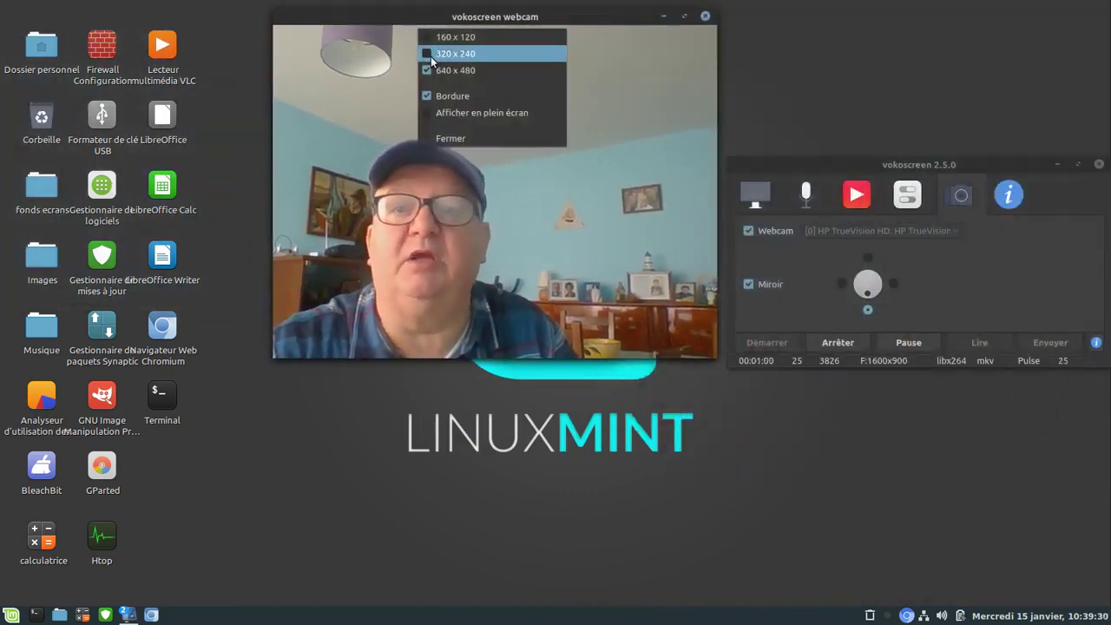
{"action": "left_click", "coordinate": [430, 53]}
{"action": "left_click_drag", "start_coordinate": [381, 20], "coordinate": [557, 66]}
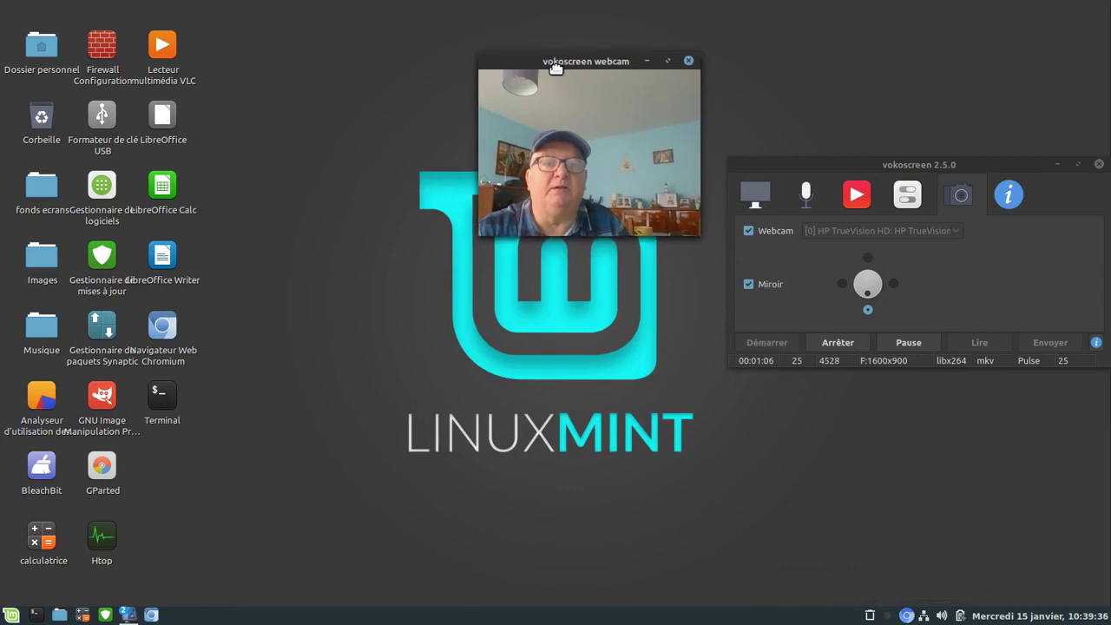
Step: Move the vokoscreen control window up to the upper edge of the desktop
{"action": "left_click_drag", "start_coordinate": [872, 160], "coordinate": [887, 55]}
{"action": "right_click", "coordinate": [887, 55]}
{"action": "left_click", "coordinate": [925, 330]}
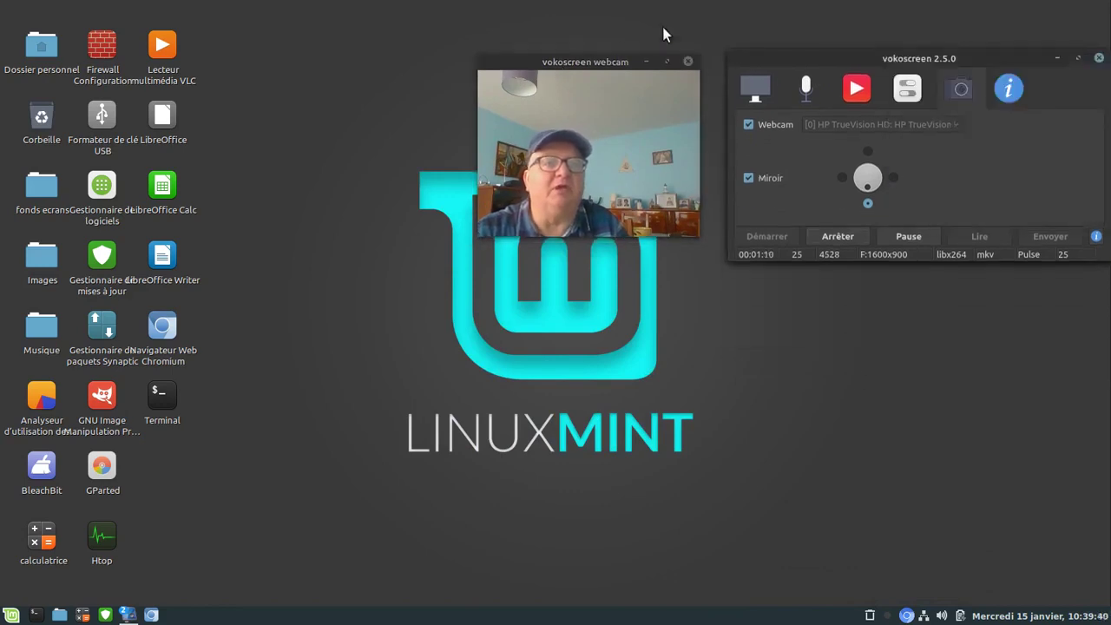
{"action": "left_click_drag", "start_coordinate": [855, 55], "coordinate": [855, 13]}
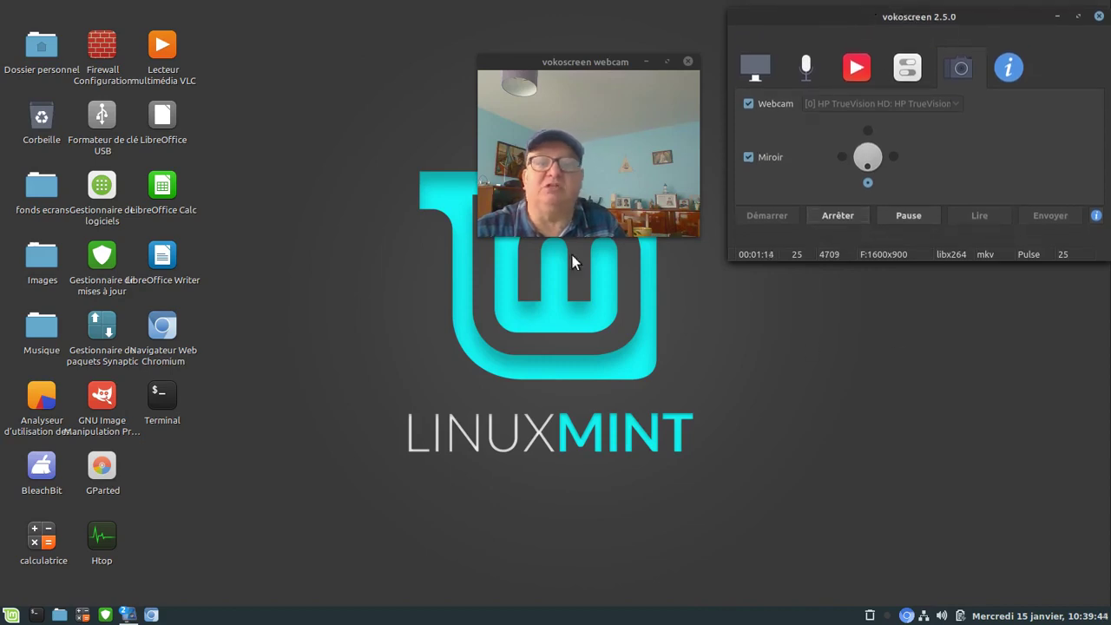
Step: Reposition the webcam preview near the desktop icons, try the 160 x 120 size, and enlarge it to 640 x 480
{"action": "left_click_drag", "start_coordinate": [567, 60], "coordinate": [411, 31]}
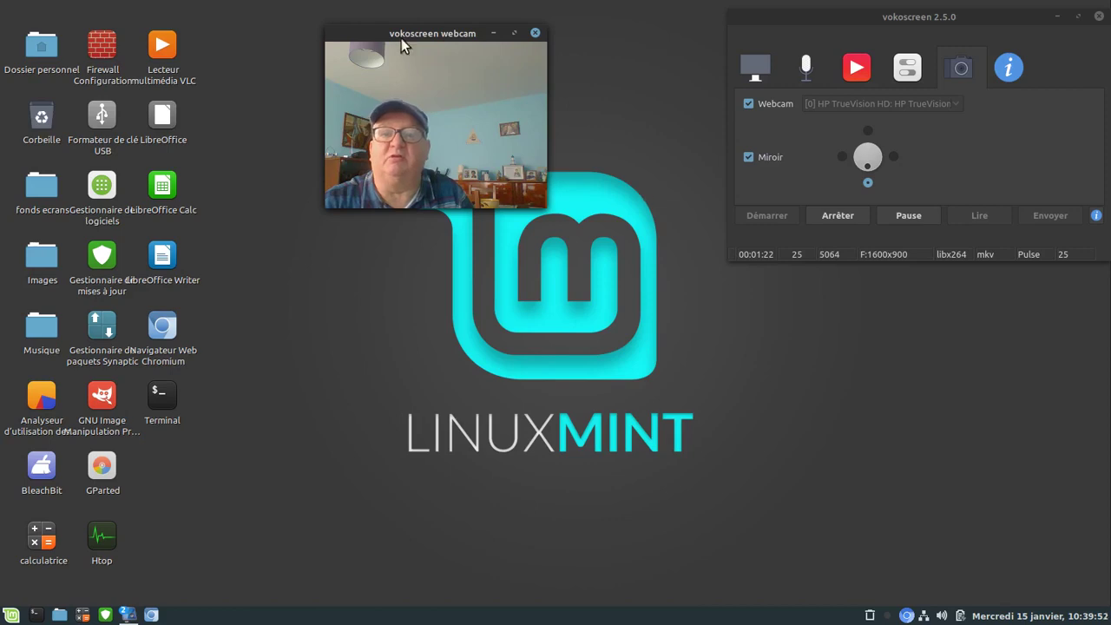
{"action": "right_click", "coordinate": [418, 53]}
{"action": "left_click", "coordinate": [428, 65]}
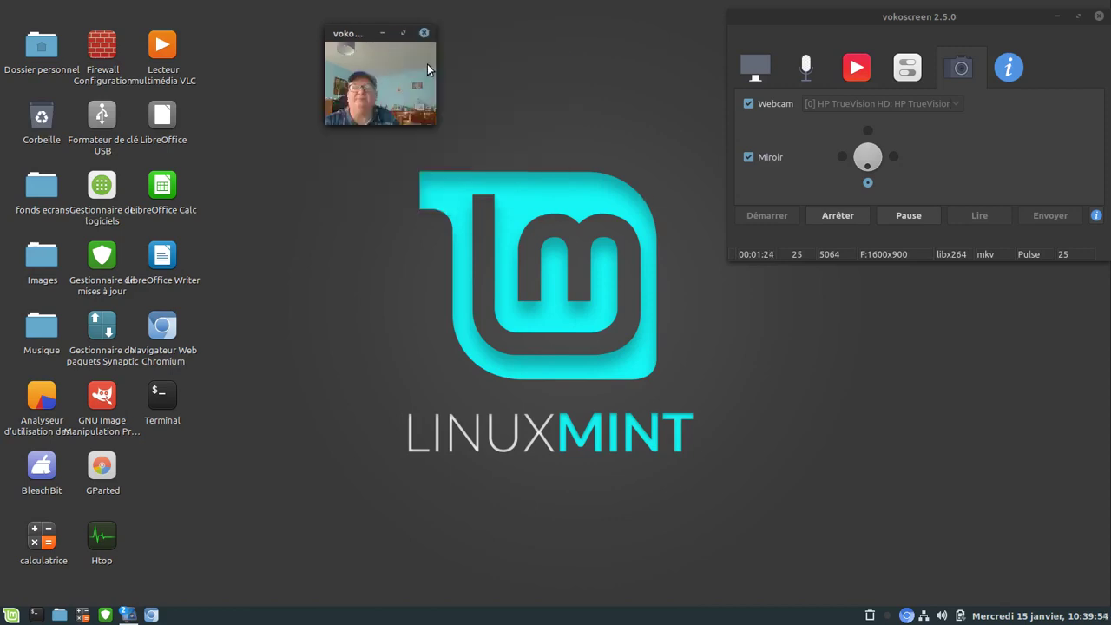
{"action": "right_click", "coordinate": [373, 43]}
{"action": "left_click", "coordinate": [377, 84]}
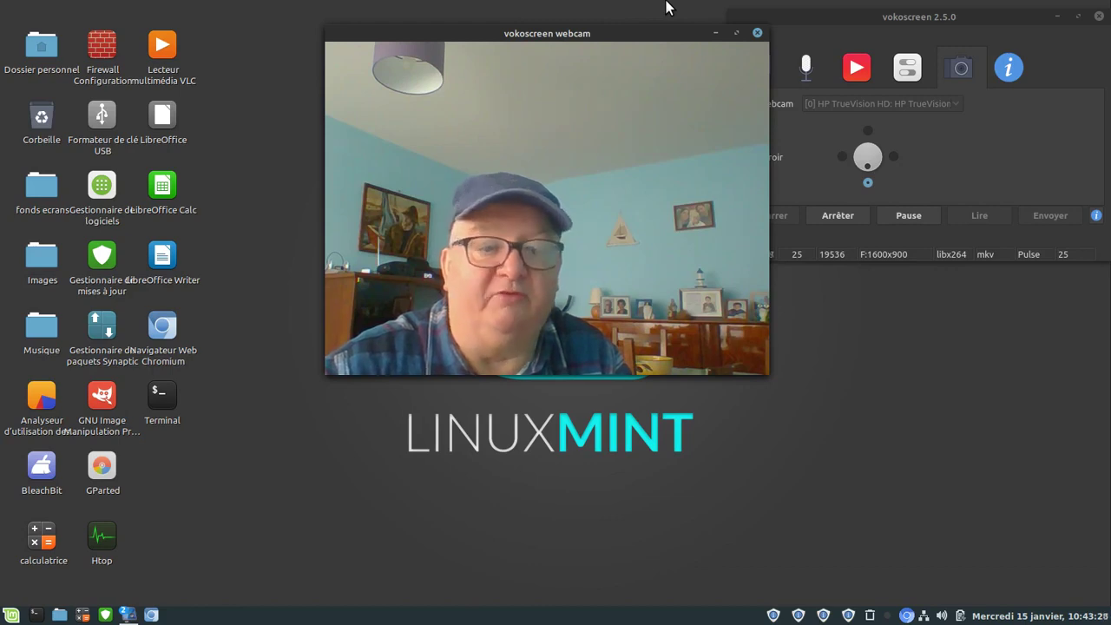
{"action": "left_click", "coordinate": [774, 616]}
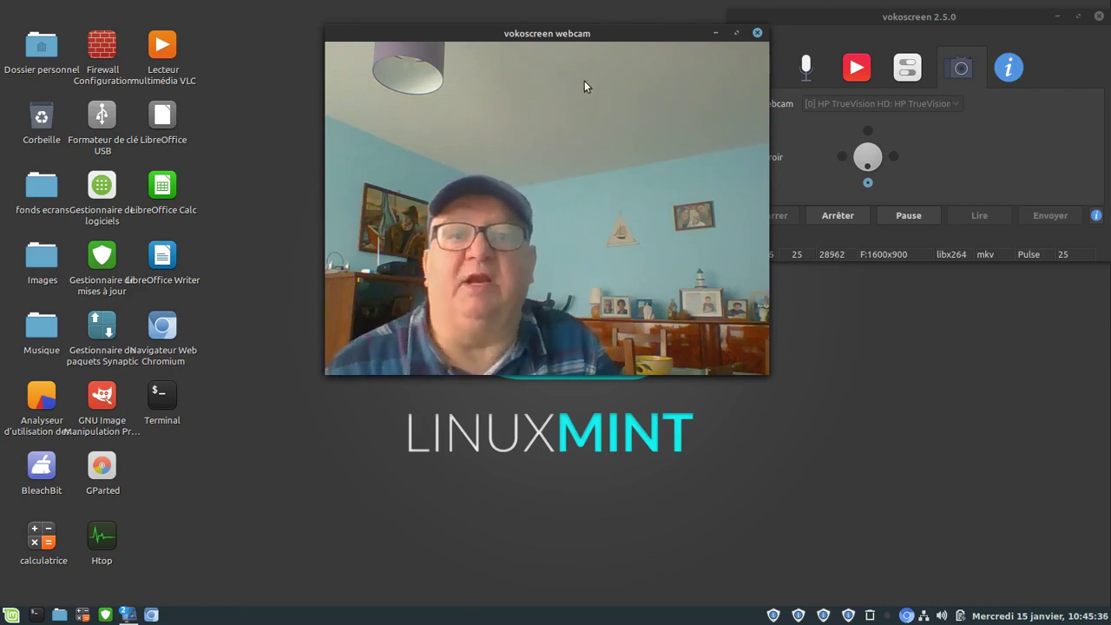
Step: Set the webcam preview to 320 x 240 and place it beside the vokoscreen control window
{"action": "right_click", "coordinate": [498, 42]}
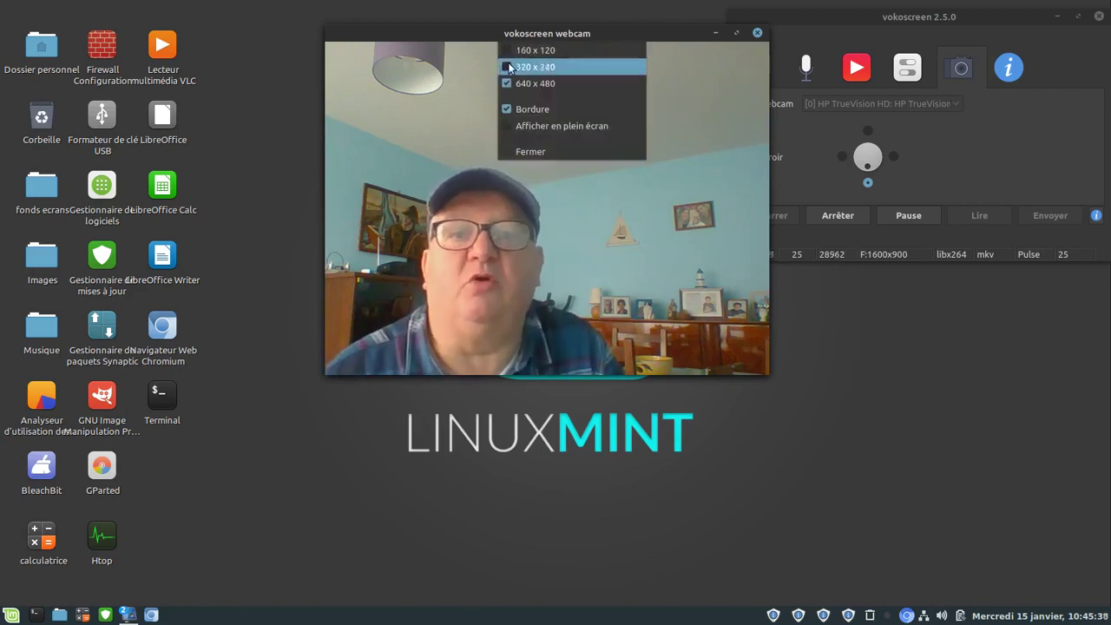
{"action": "left_click", "coordinate": [509, 66]}
{"action": "left_click_drag", "start_coordinate": [420, 30], "coordinate": [622, 50]}
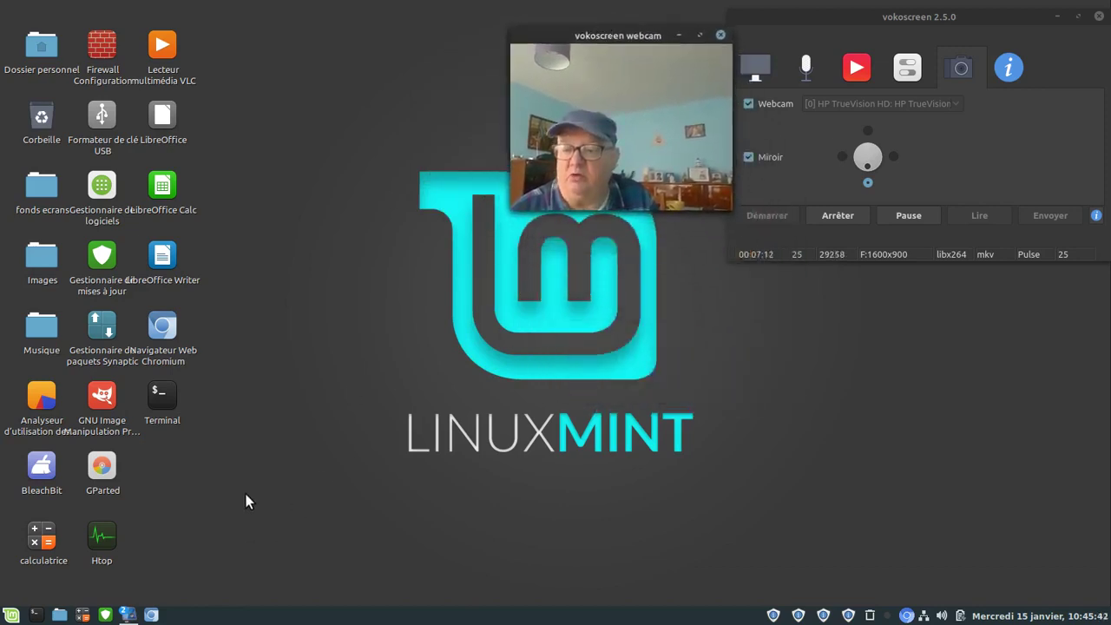
Step: Open the update manager and install all selected updates, authenticating with the account password
{"action": "left_click", "coordinate": [105, 615]}
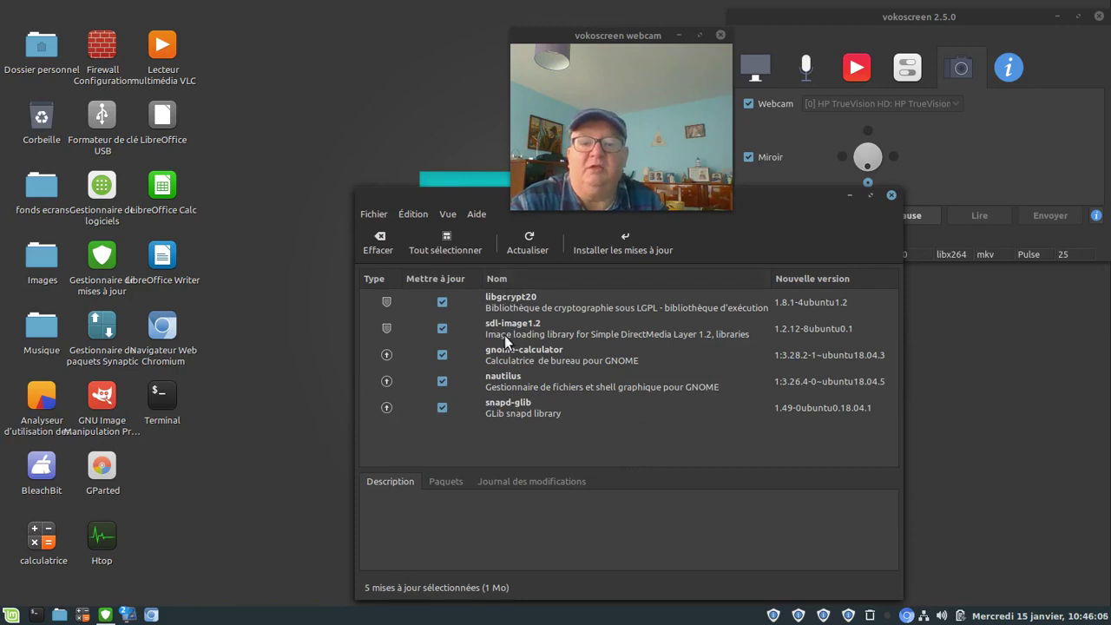
{"action": "left_click", "coordinate": [625, 243]}
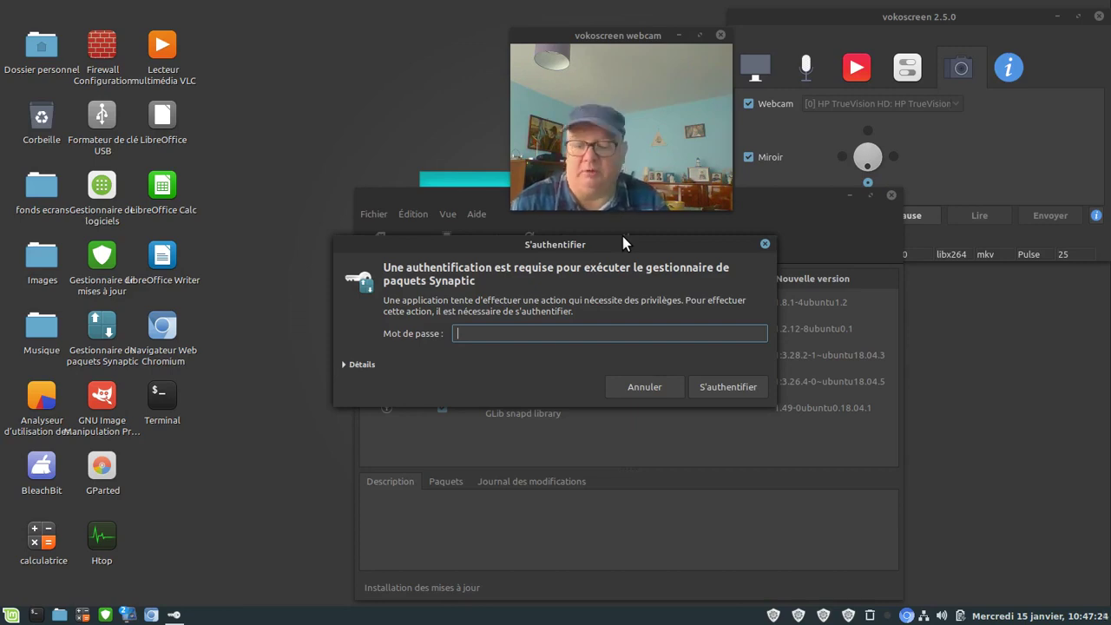
{"action": "type", "text": "•••••••"}
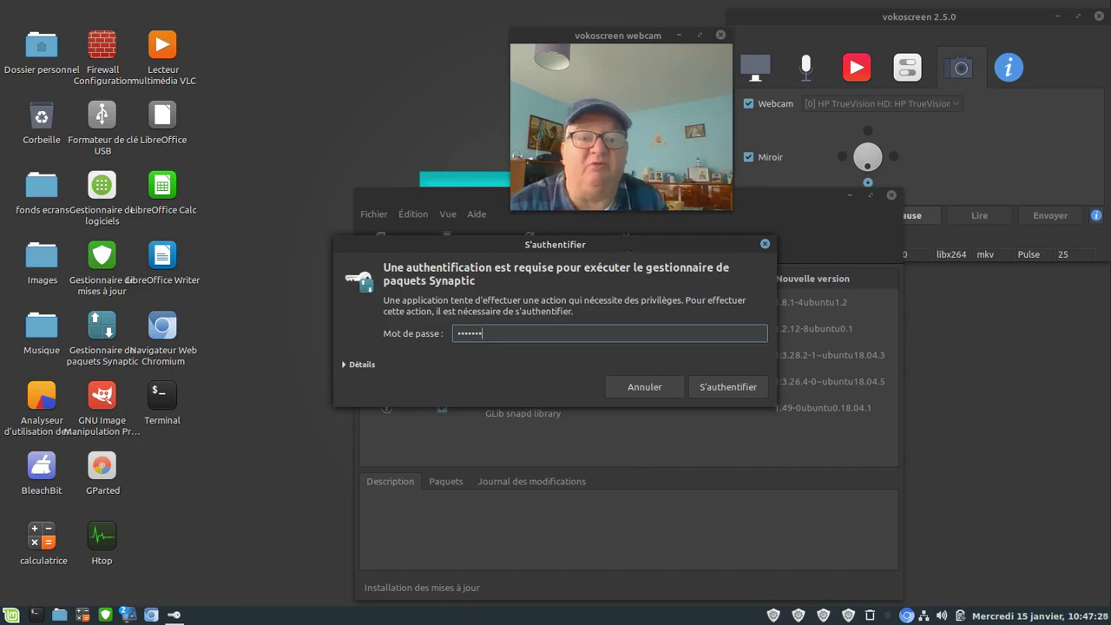
{"action": "left_click", "coordinate": [724, 387]}
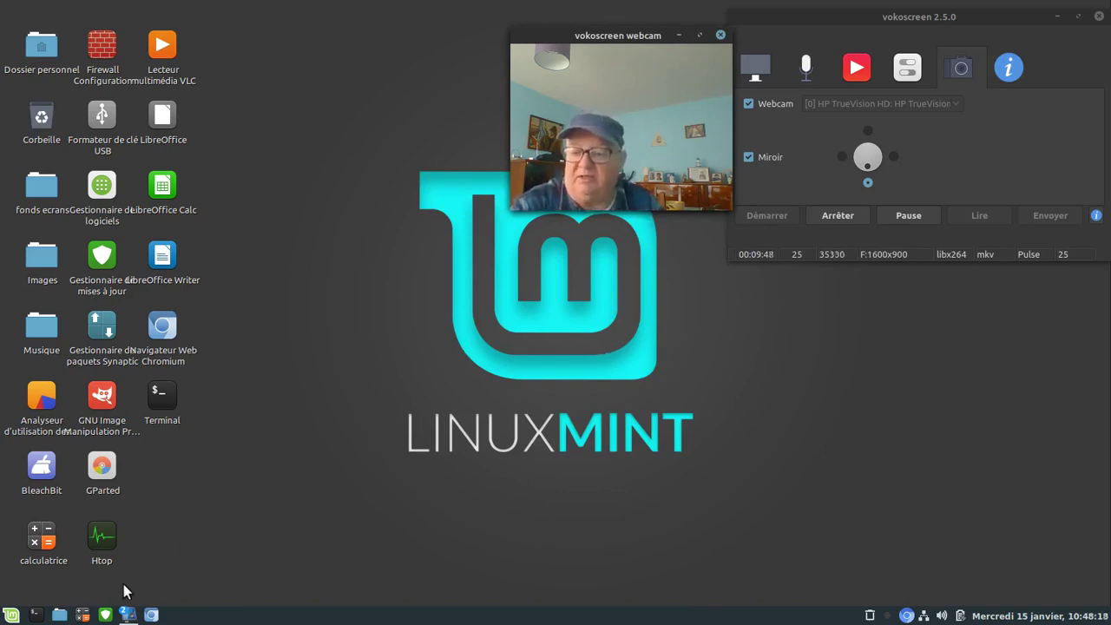
Step: Reopen the update manager, refresh the list to check for remaining updates, and close the manager
{"action": "left_click", "coordinate": [105, 614]}
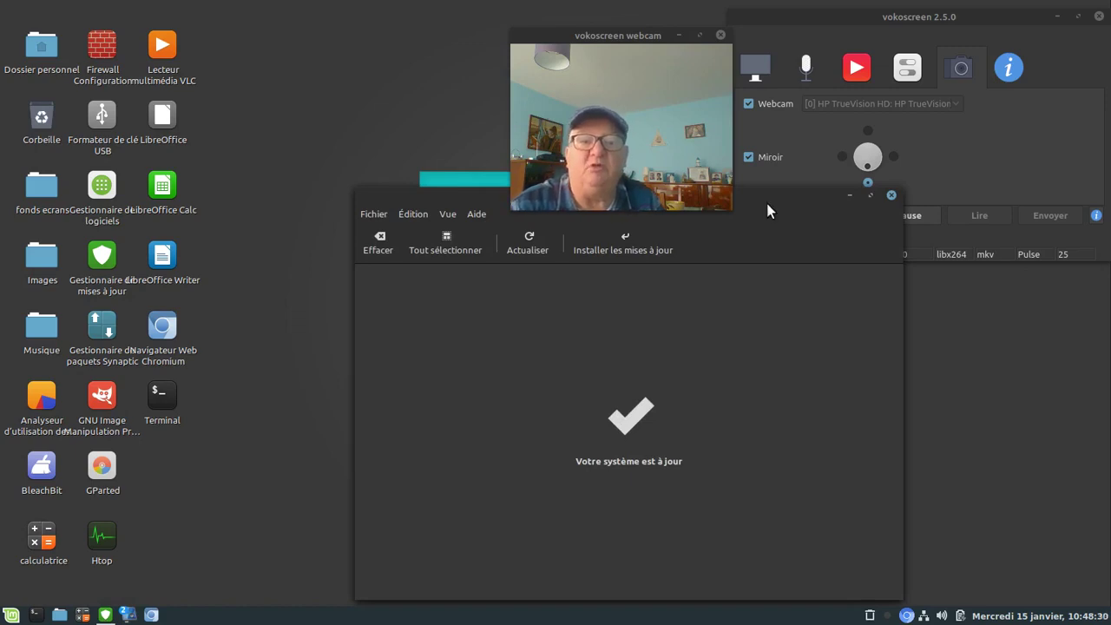
{"action": "left_click", "coordinate": [528, 246]}
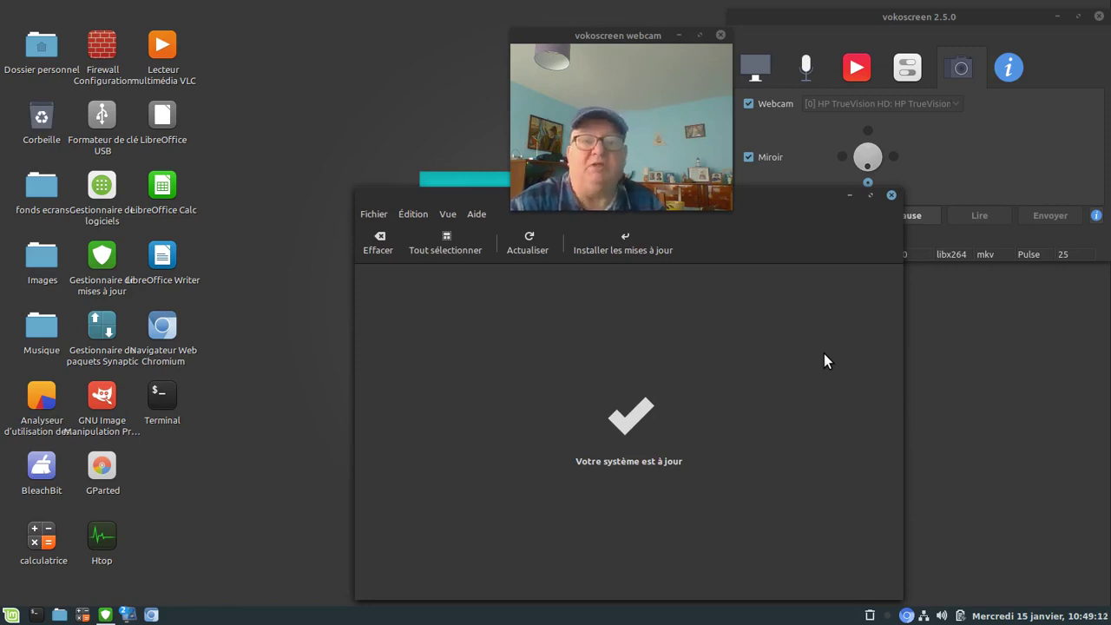
{"action": "left_click", "coordinate": [890, 195]}
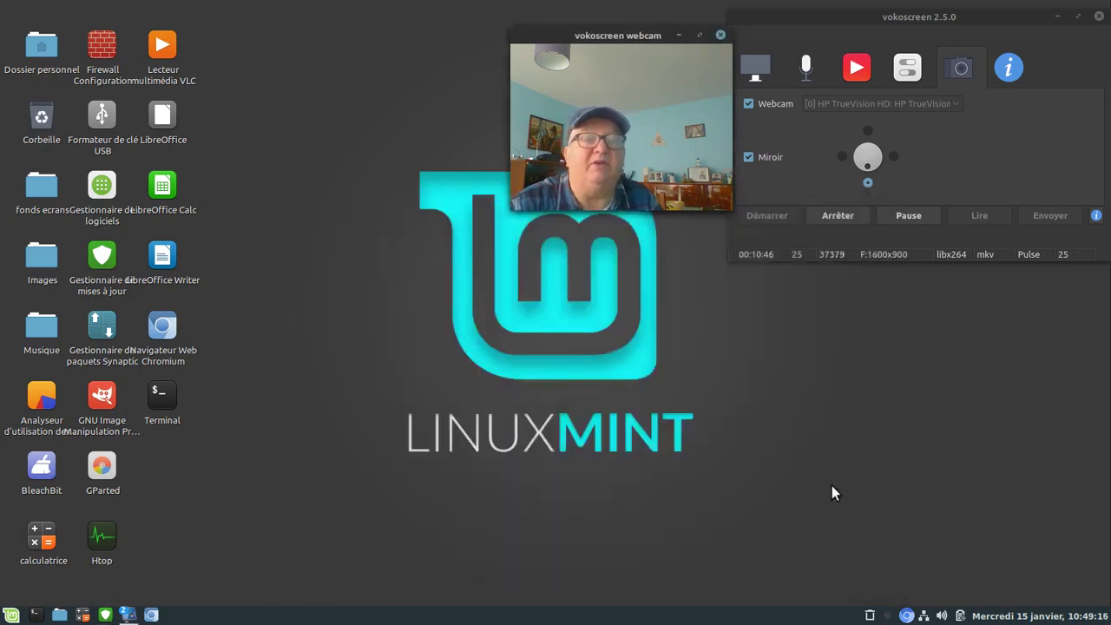
Step: Minimize the vokoscreen control window and move the webcam preview clear of the desktop logo
{"action": "left_click", "coordinate": [1058, 17]}
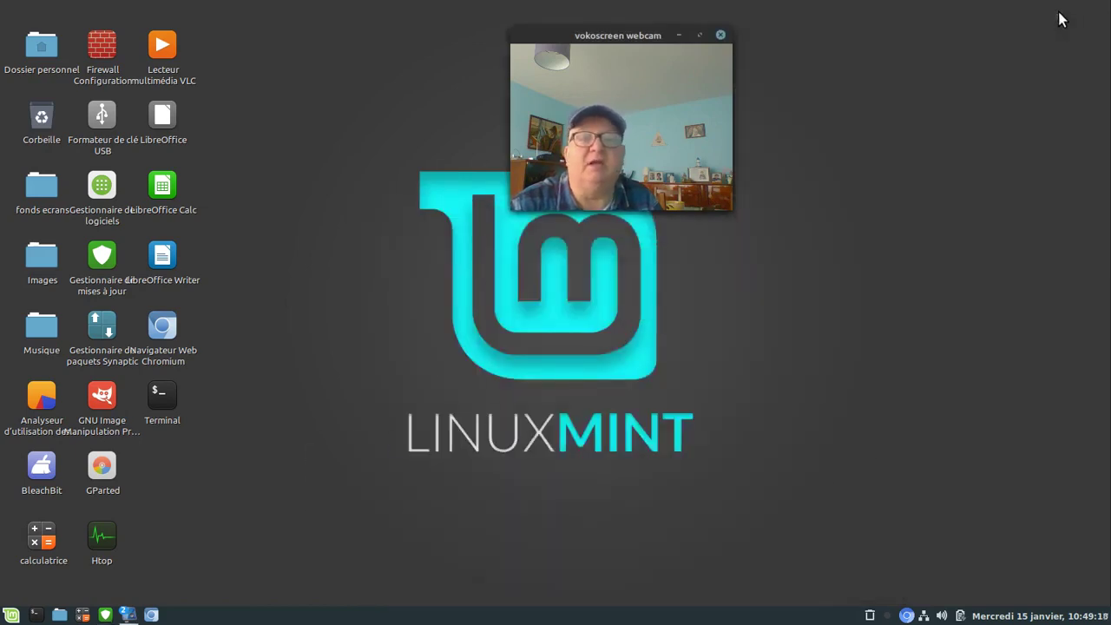
{"action": "left_click_drag", "start_coordinate": [558, 33], "coordinate": [824, 70]}
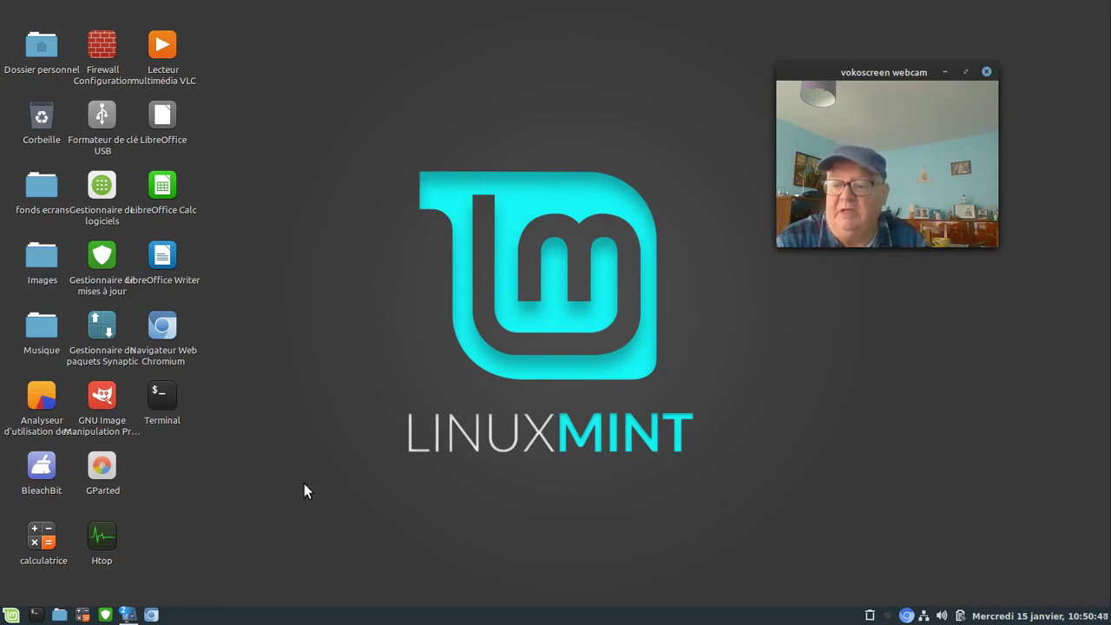
Step: Switch to Chromium and look through DistroTest.net's alphabetical list of operating systems down to the Z section
{"action": "left_click", "coordinate": [151, 615]}
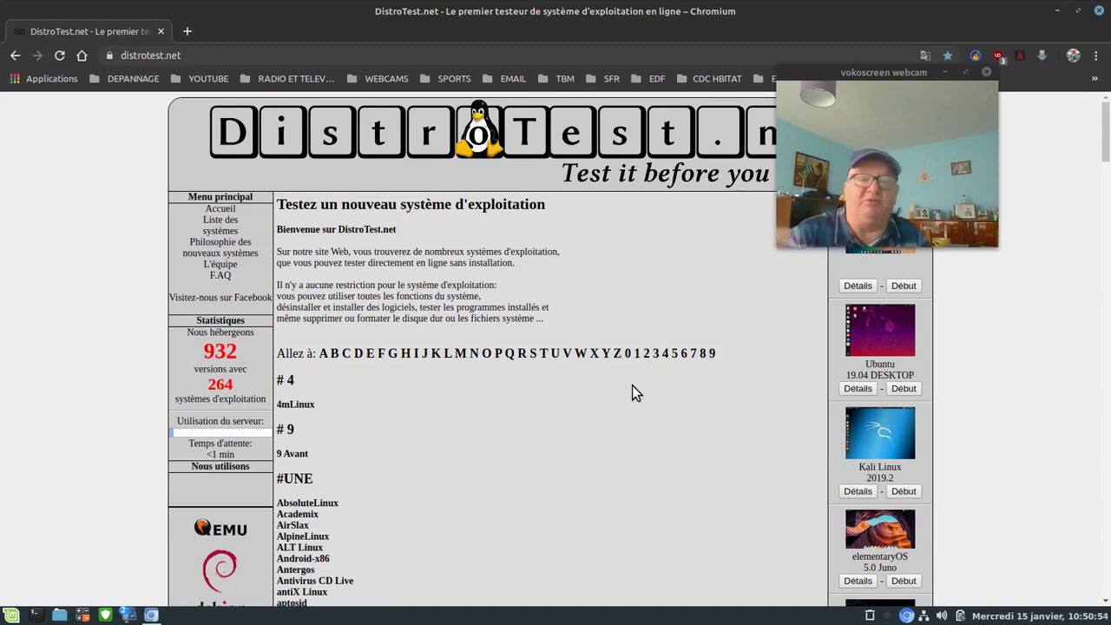
{"action": "scroll", "coordinate": [531, 404], "scroll_direction": "down", "scroll_amount": 5}
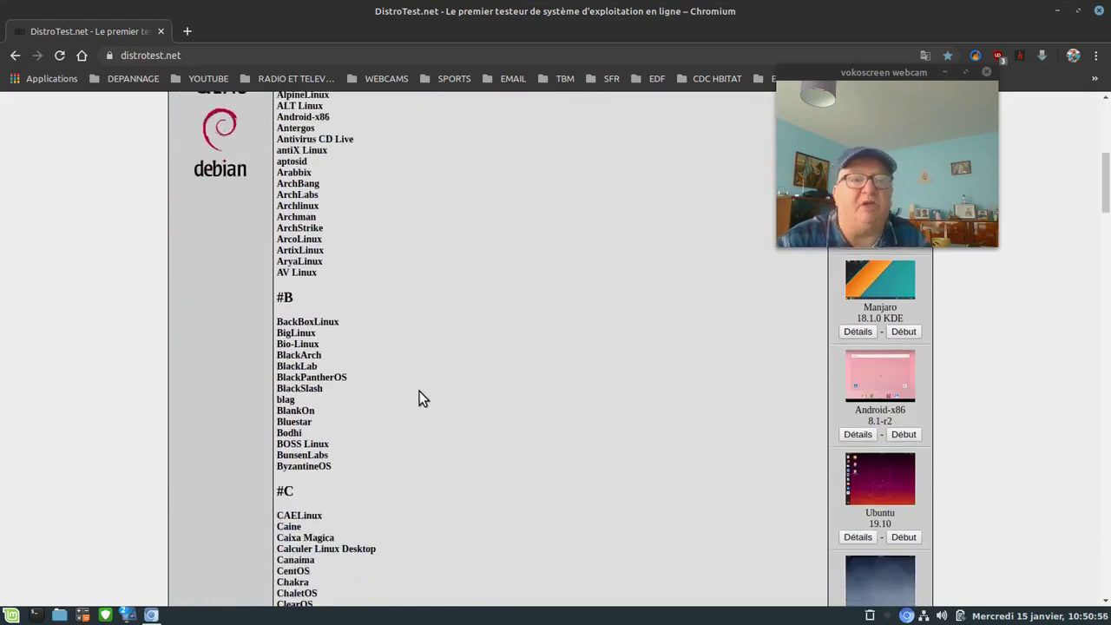
{"action": "scroll", "coordinate": [419, 391], "scroll_direction": "down", "scroll_amount": 3}
{"action": "scroll", "coordinate": [420, 393], "scroll_direction": "down", "scroll_amount": 5}
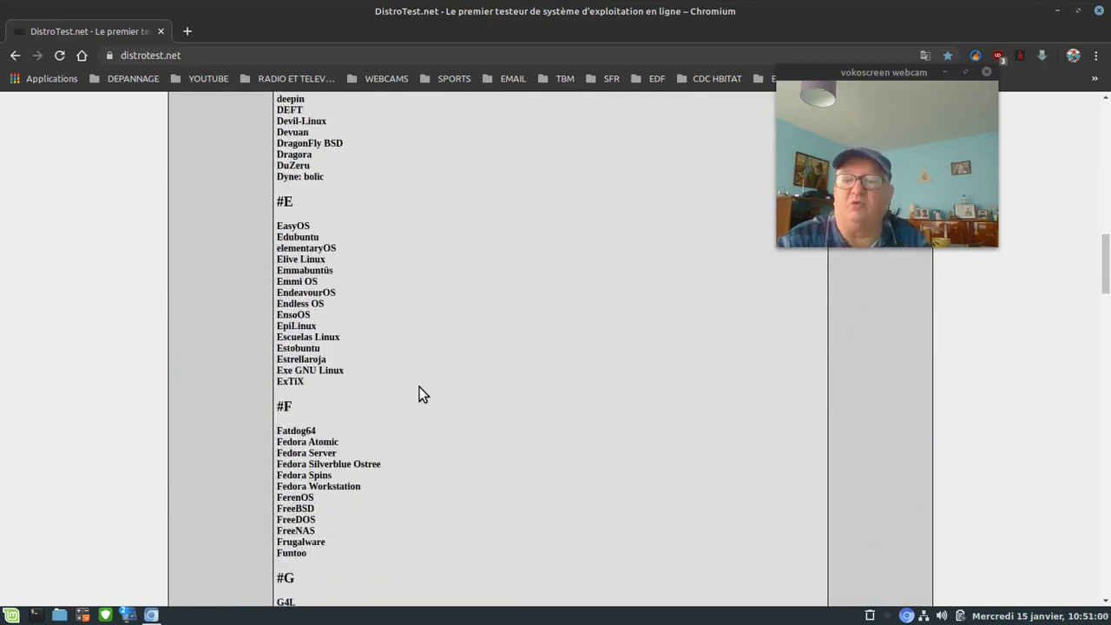
{"action": "scroll", "coordinate": [419, 393], "scroll_direction": "down", "scroll_amount": 2}
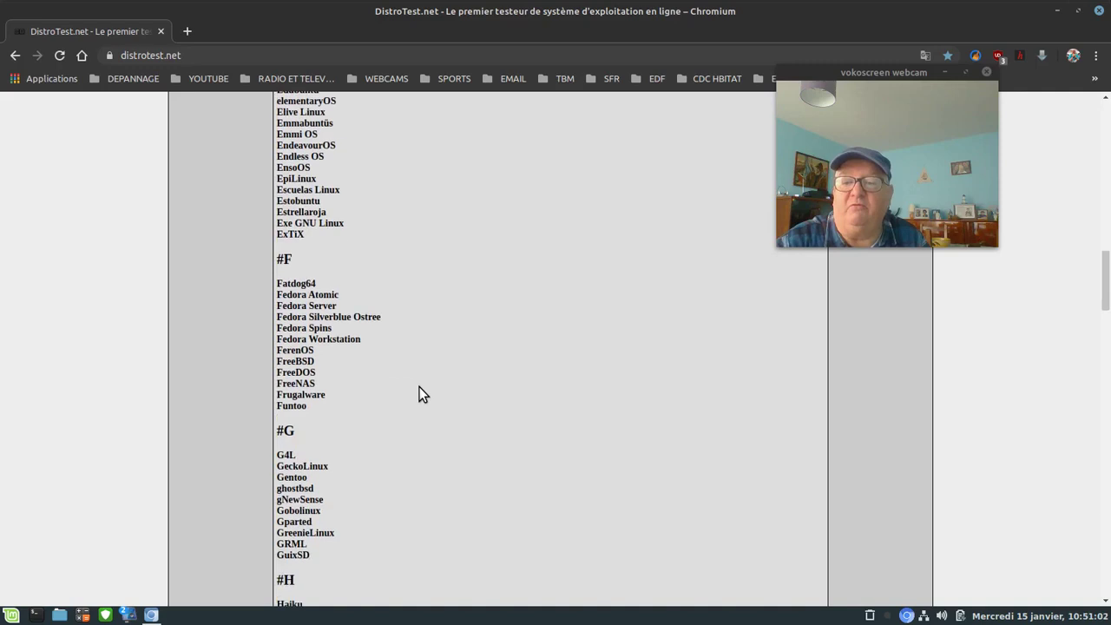
{"action": "scroll", "coordinate": [419, 393], "scroll_direction": "down", "scroll_amount": 3}
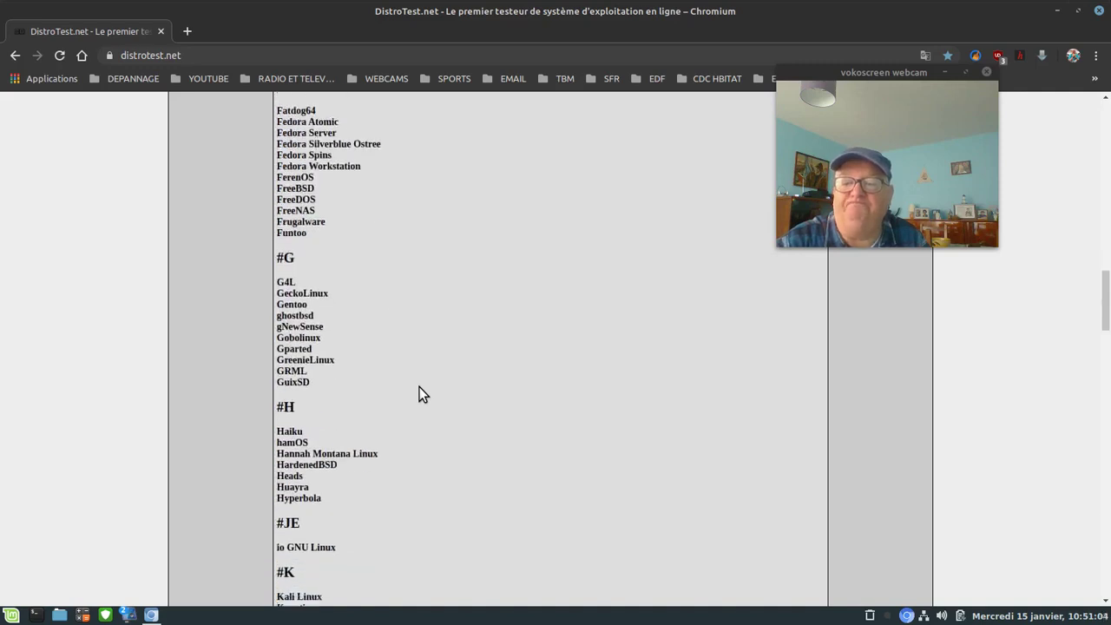
{"action": "scroll", "coordinate": [419, 393], "scroll_direction": "down", "scroll_amount": 3}
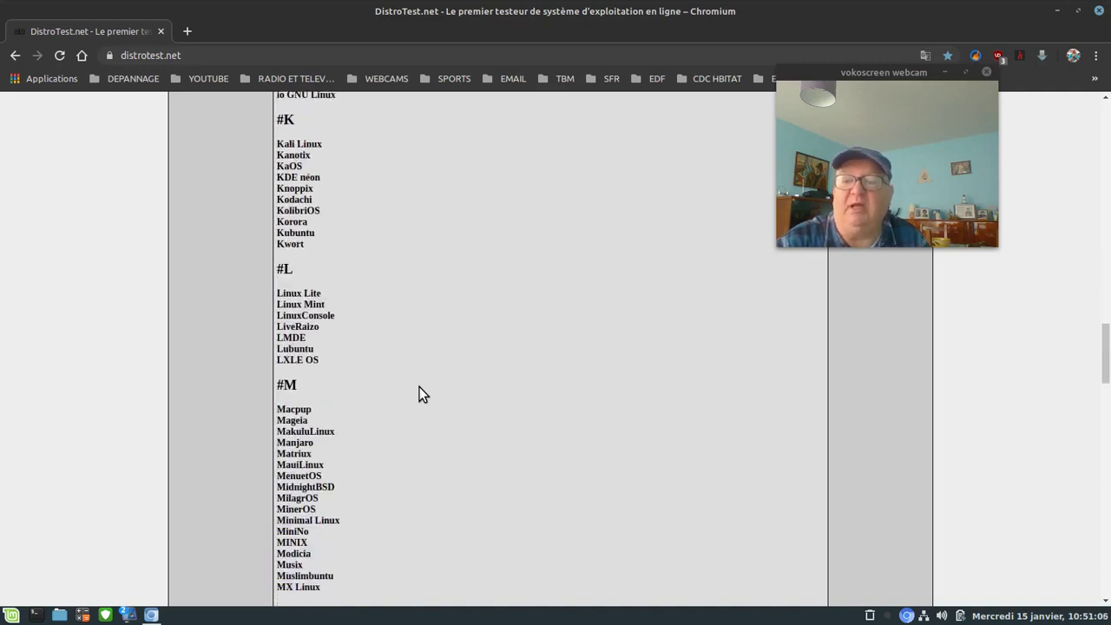
{"action": "scroll", "coordinate": [419, 387], "scroll_direction": "down", "scroll_amount": 2}
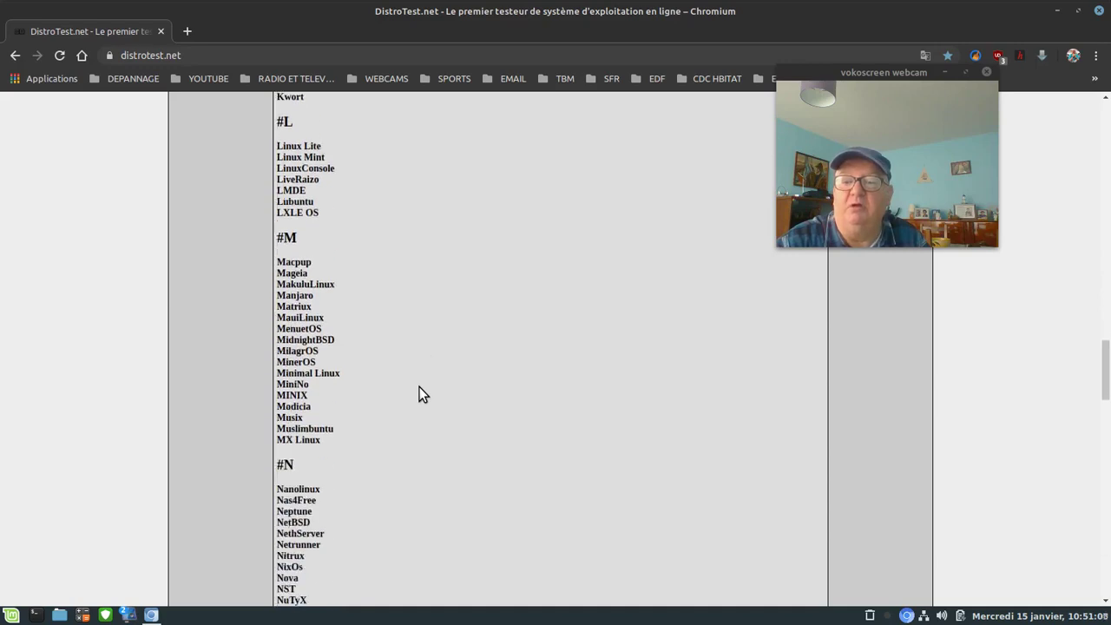
{"action": "scroll", "coordinate": [420, 394], "scroll_direction": "down", "scroll_amount": 4}
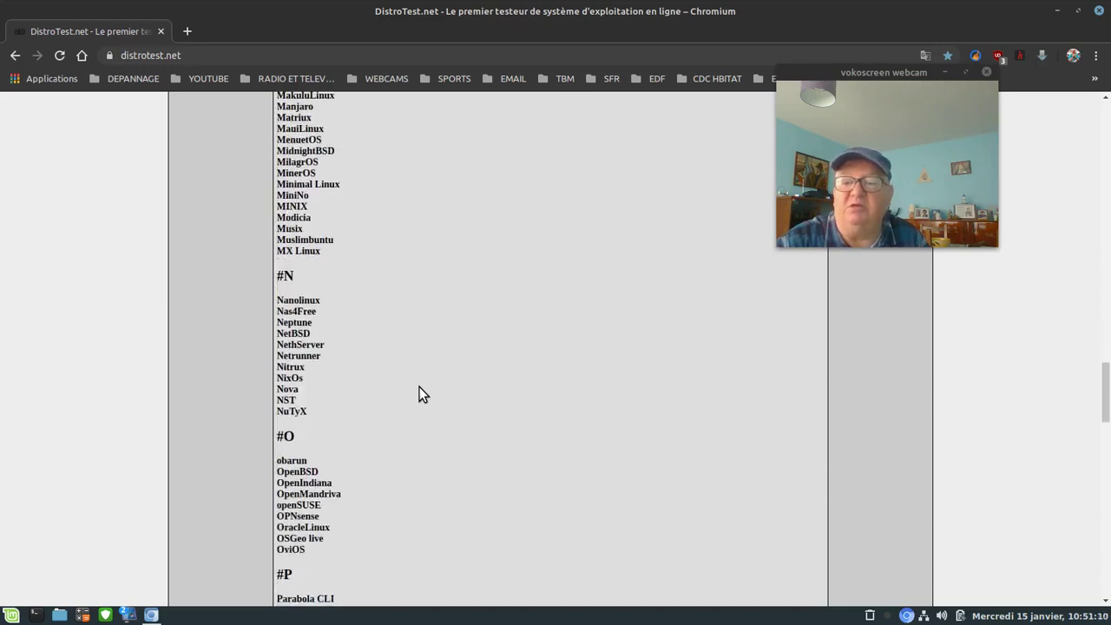
{"action": "scroll", "coordinate": [419, 387], "scroll_direction": "down", "scroll_amount": 2}
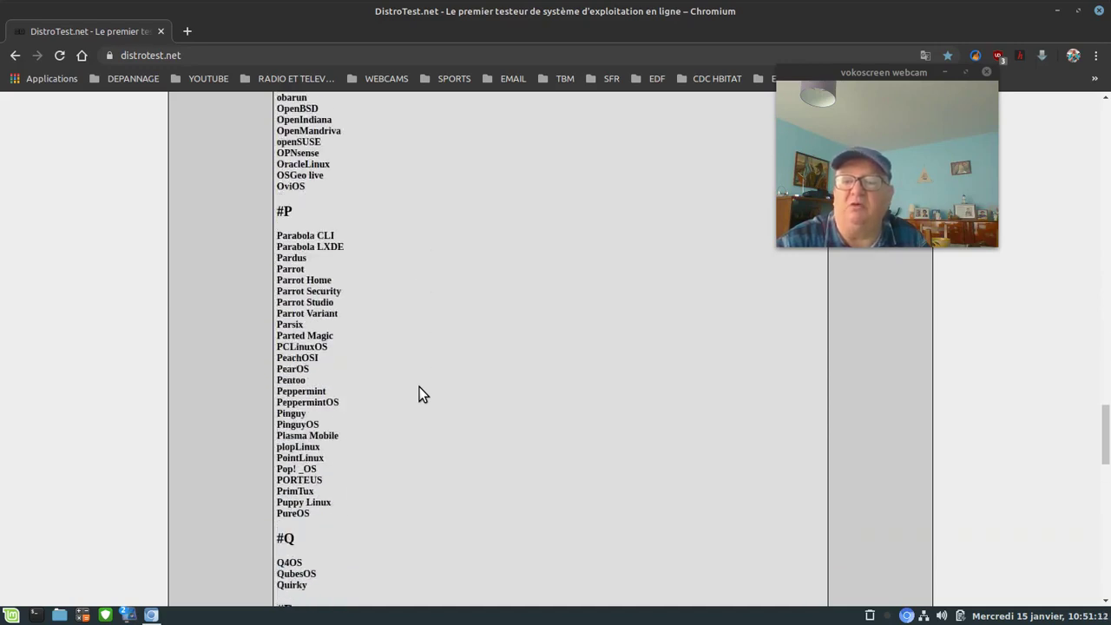
{"action": "scroll", "coordinate": [419, 394], "scroll_direction": "down", "scroll_amount": 4}
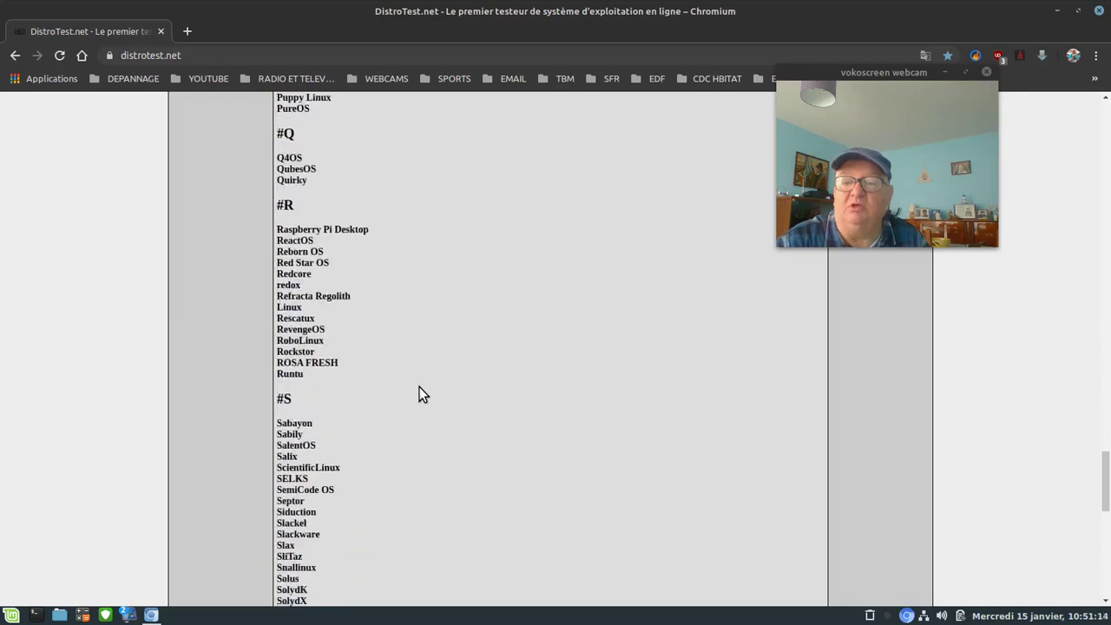
{"action": "scroll", "coordinate": [419, 388], "scroll_direction": "down", "scroll_amount": 4}
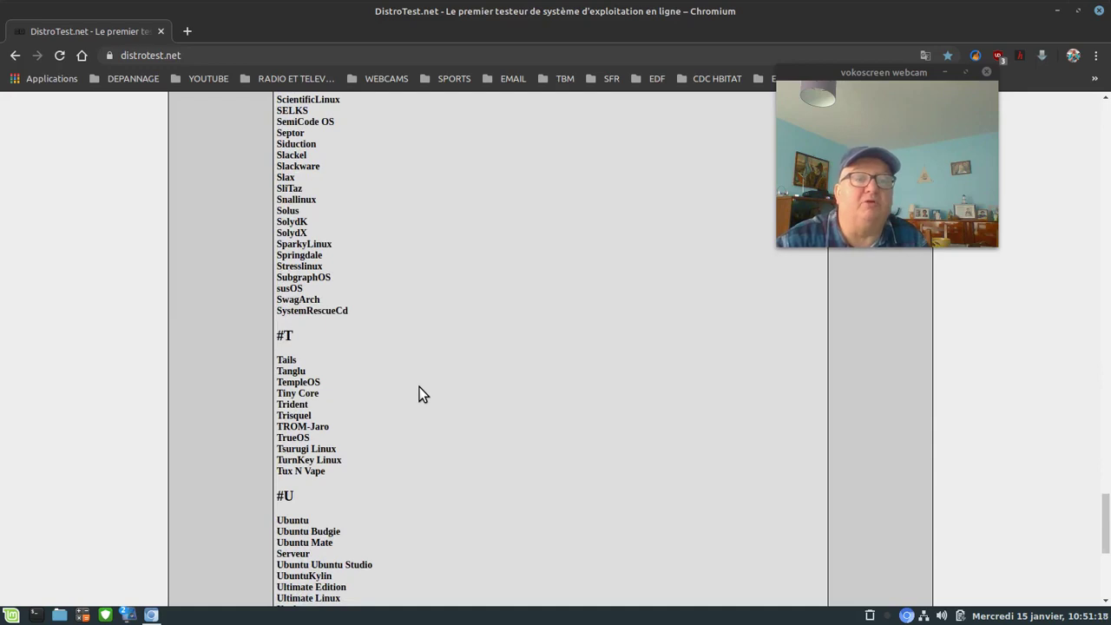
{"action": "scroll", "coordinate": [419, 387], "scroll_direction": "down", "scroll_amount": 2}
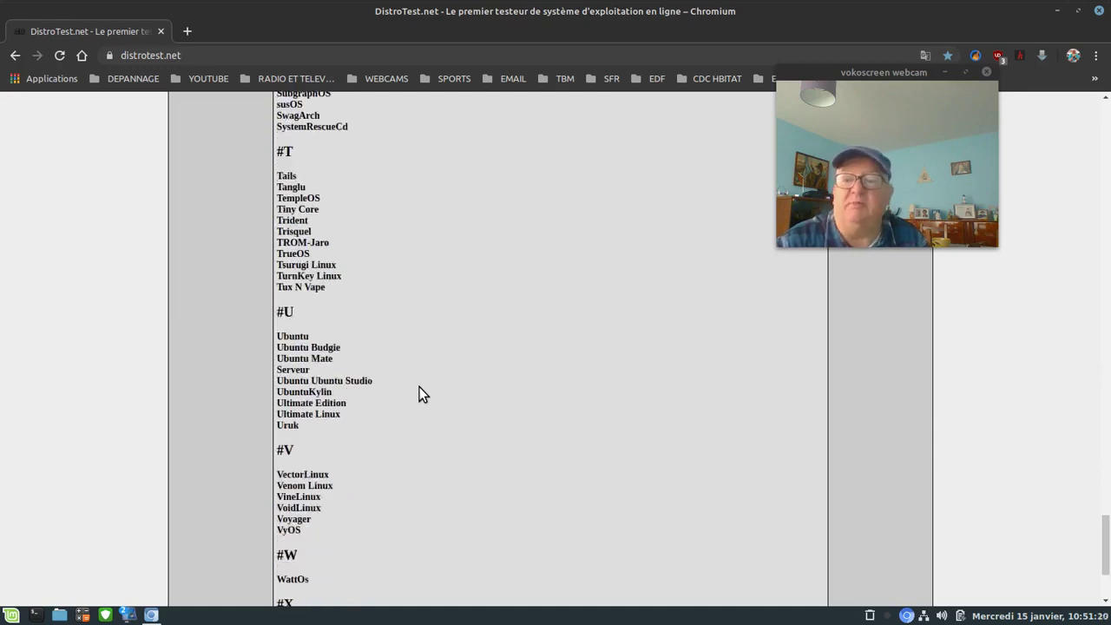
{"action": "scroll", "coordinate": [420, 387], "scroll_direction": "down", "scroll_amount": 2}
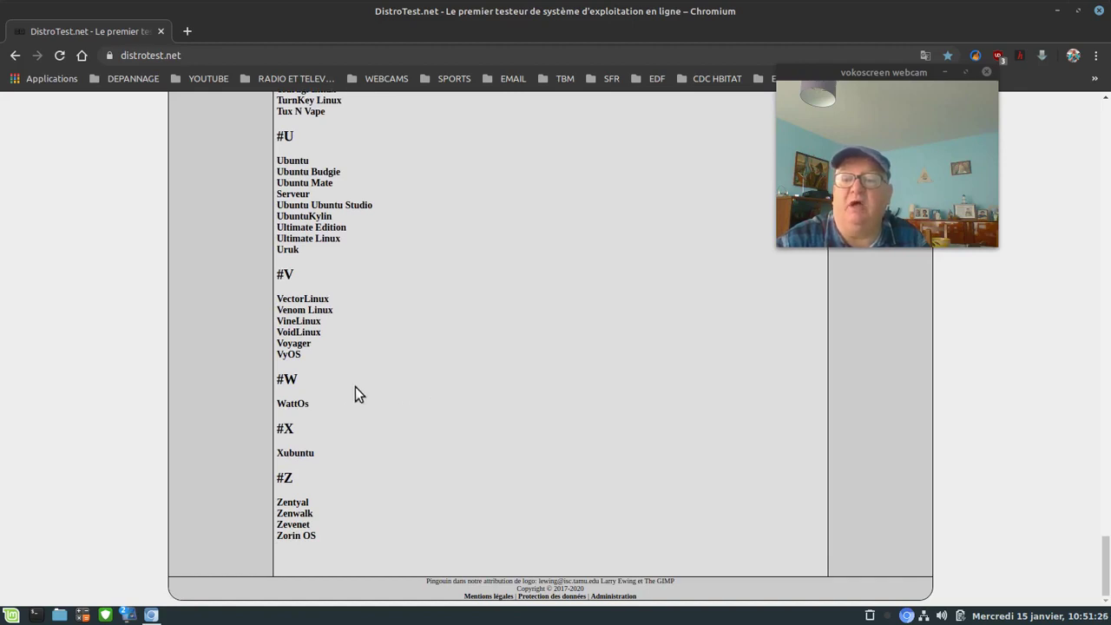
Step: Open the Voyager entry in the system list and display the details of version 19.04
{"action": "left_click", "coordinate": [292, 344]}
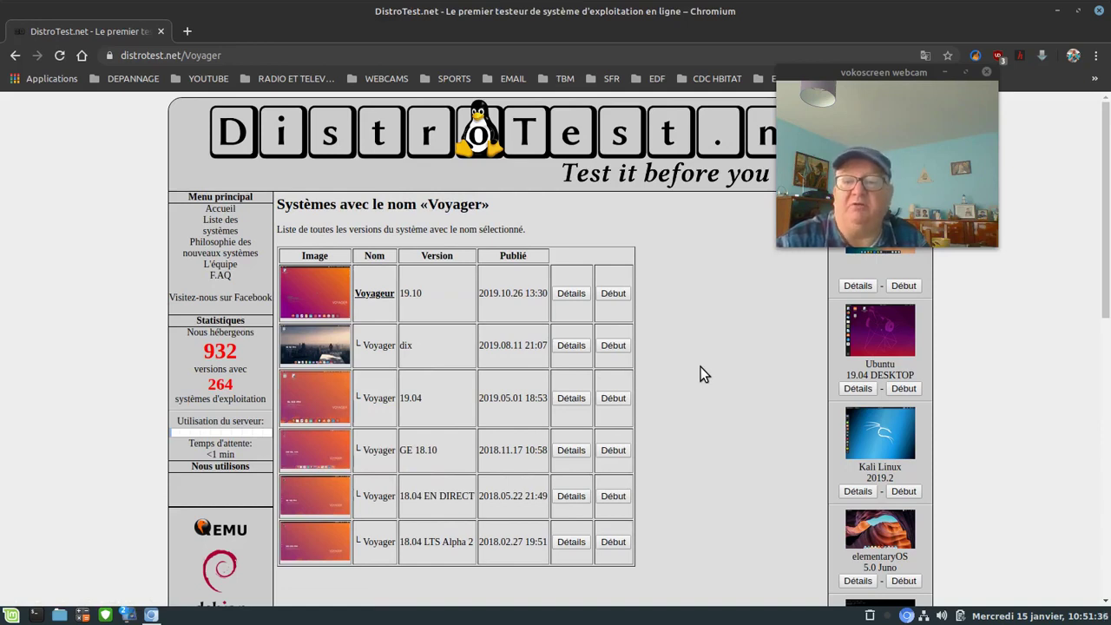
{"action": "left_click", "coordinate": [571, 398]}
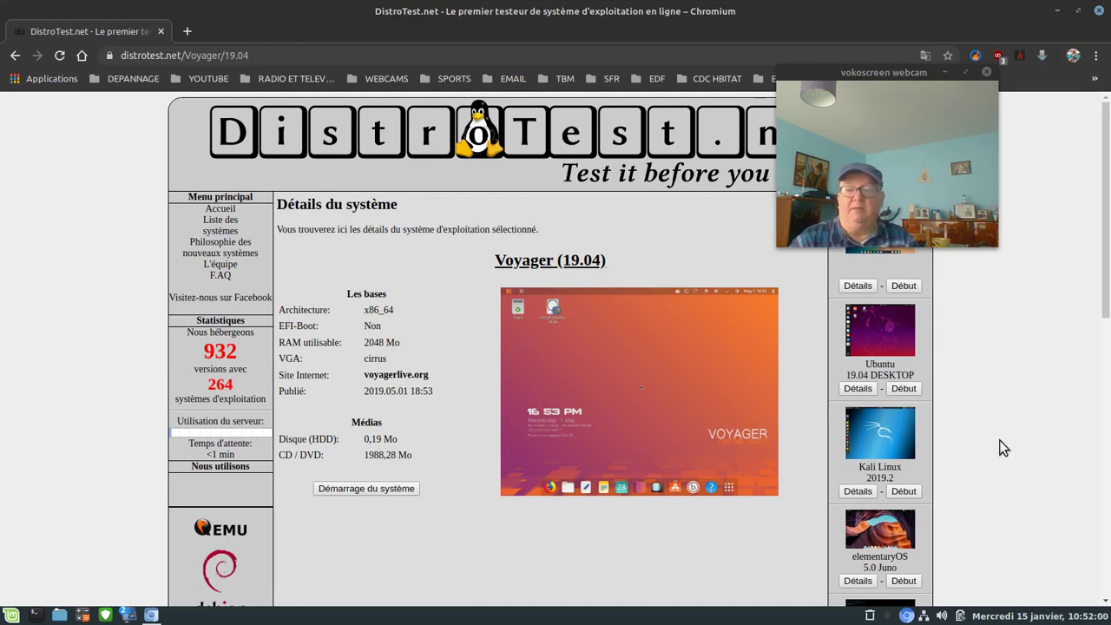
Step: Start the Voyager 19.04 system, open it in the built-in VNC viewer and dismiss the translation notice
{"action": "left_click", "coordinate": [375, 488]}
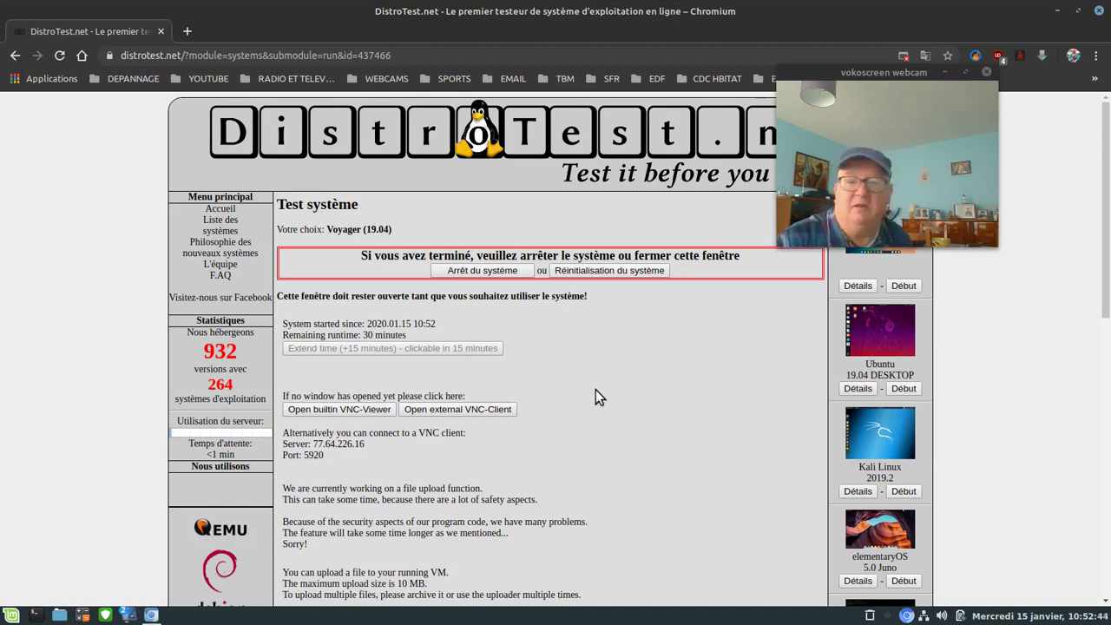
{"action": "left_click", "coordinate": [337, 413]}
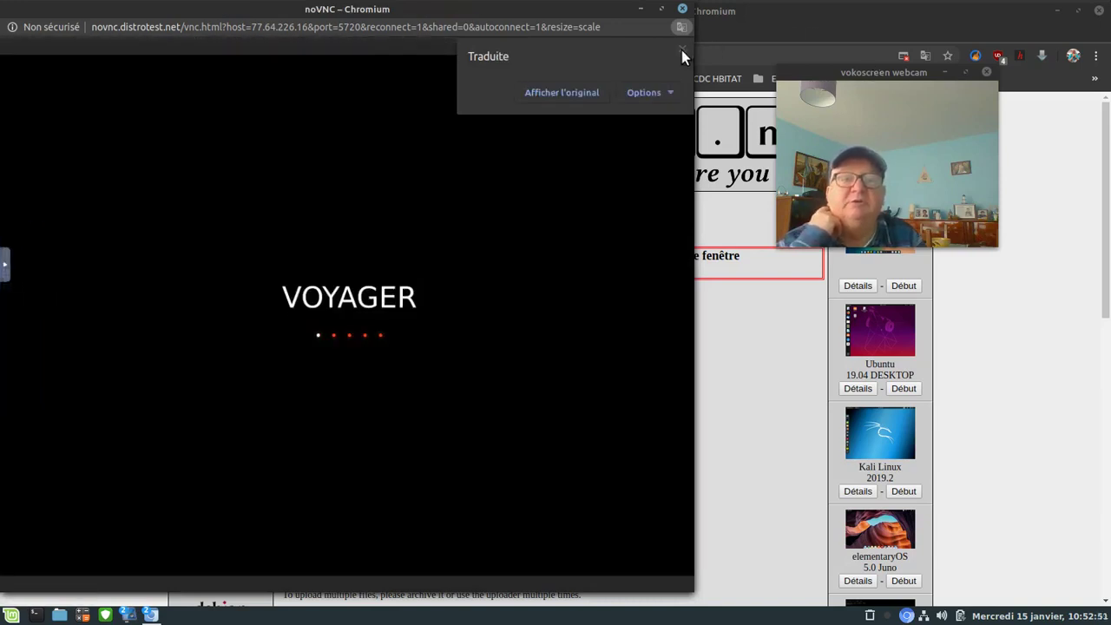
{"action": "left_click", "coordinate": [682, 49]}
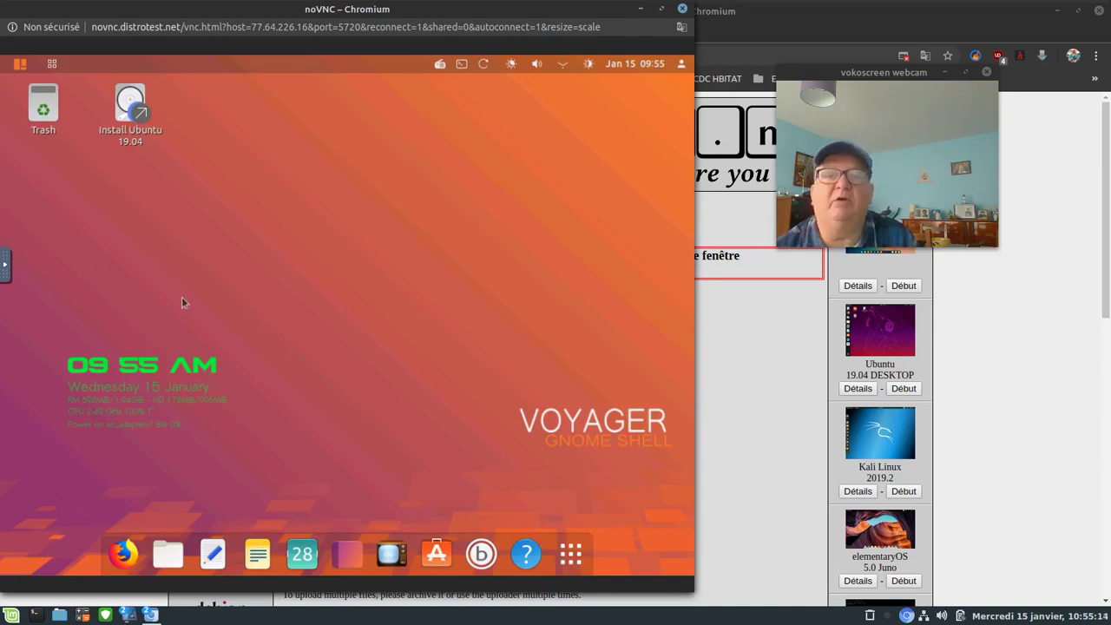
Step: Minimize the DistroTest.net window, restore the vokoscreen 2.5.0 control window, and place the noVNC window beside it
{"action": "left_click", "coordinate": [1055, 11]}
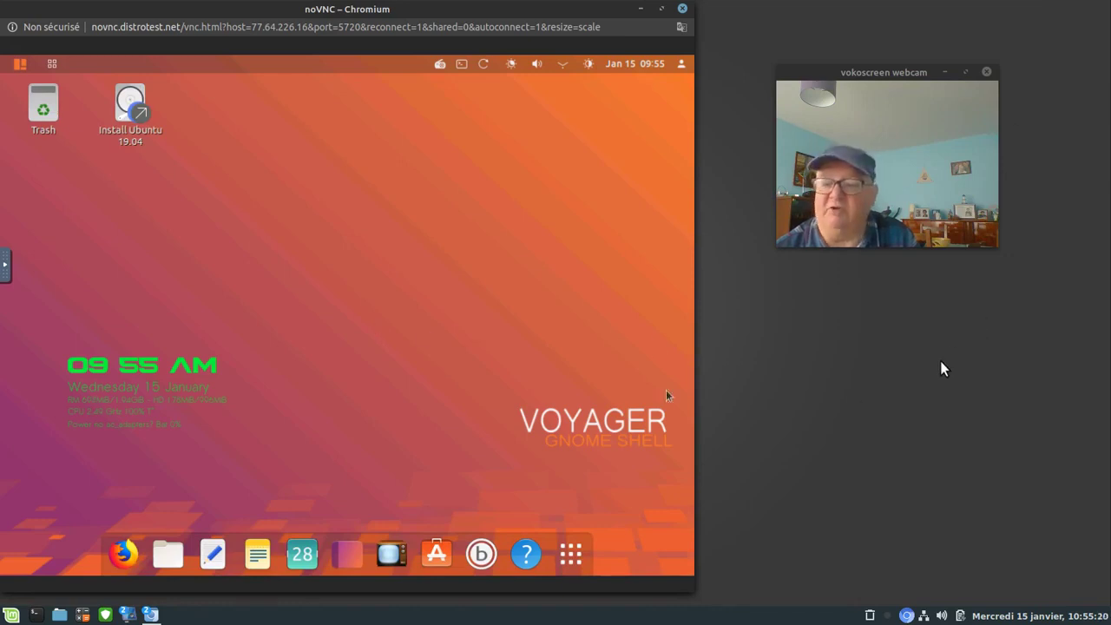
{"action": "left_click", "coordinate": [127, 616]}
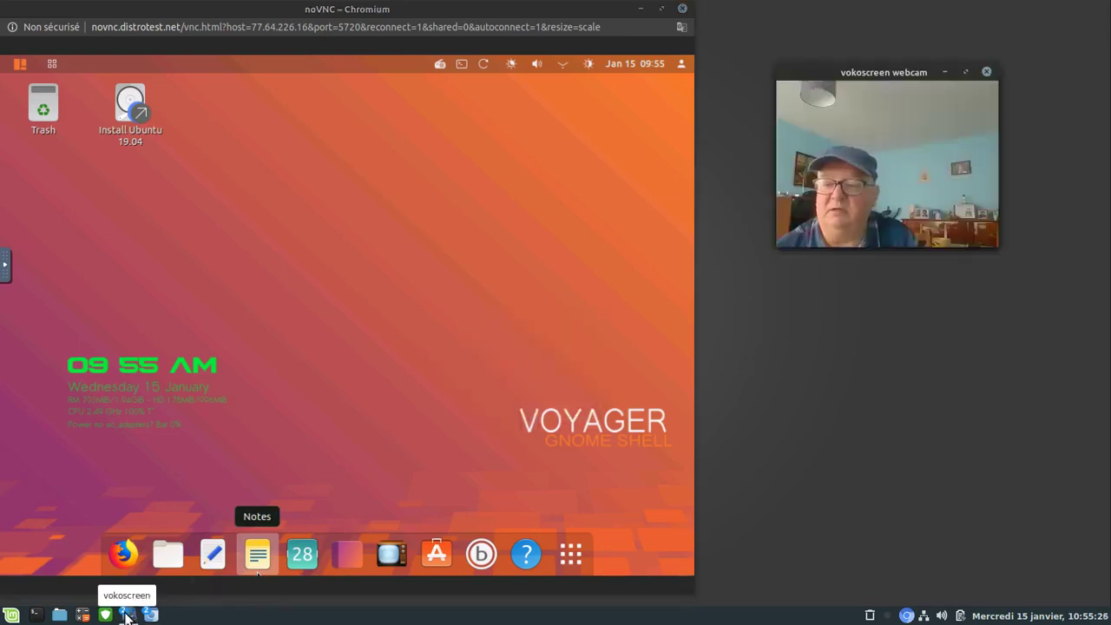
{"action": "left_click", "coordinate": [126, 616]}
{"action": "left_click", "coordinate": [127, 617]}
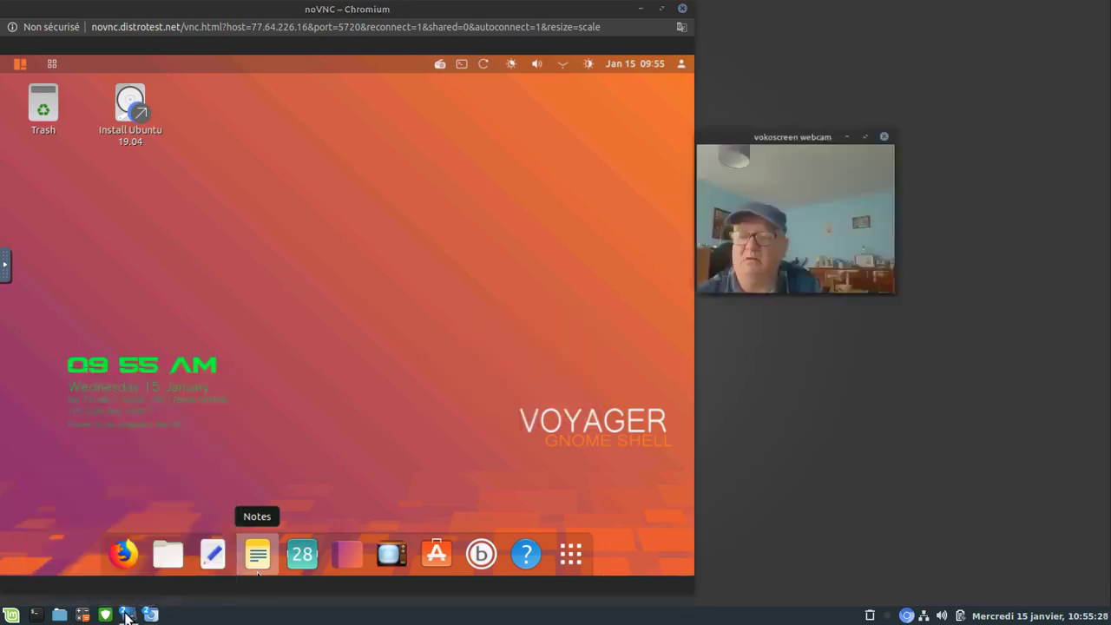
{"action": "left_click_drag", "start_coordinate": [390, 12], "coordinate": [734, 229]}
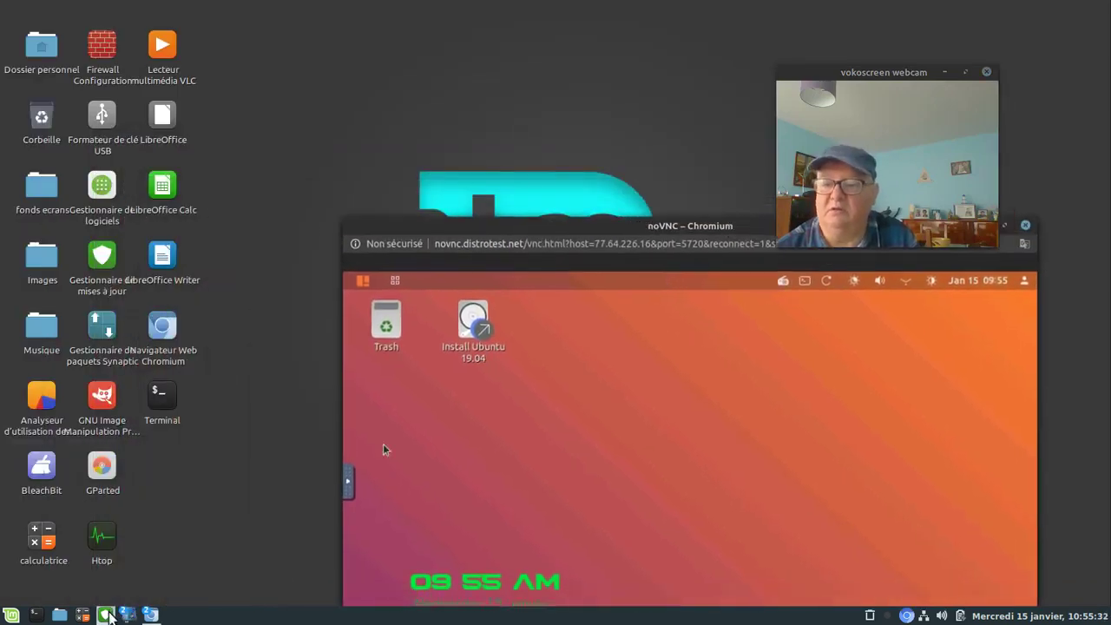
{"action": "mouse_move", "coordinate": [128, 614]}
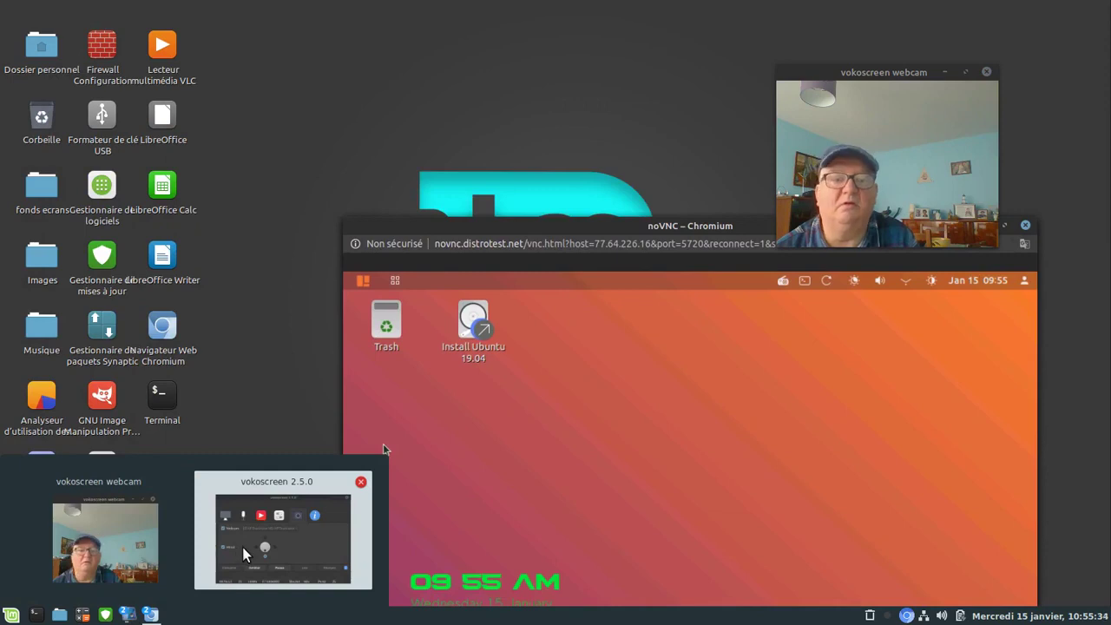
{"action": "left_click", "coordinate": [243, 555]}
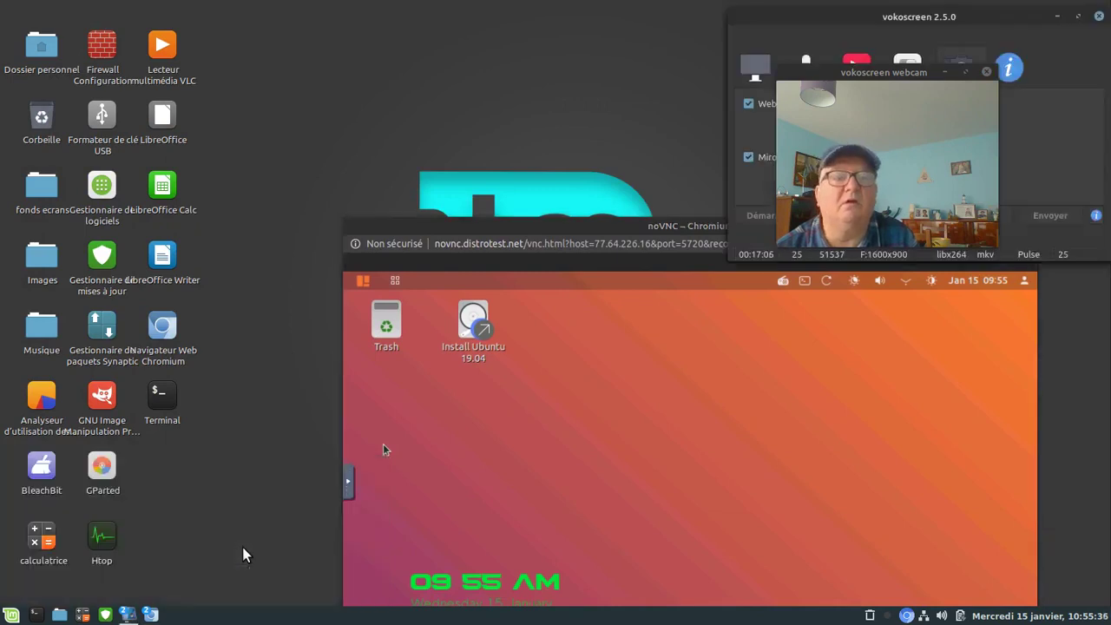
{"action": "left_click_drag", "start_coordinate": [489, 221], "coordinate": [163, 7]}
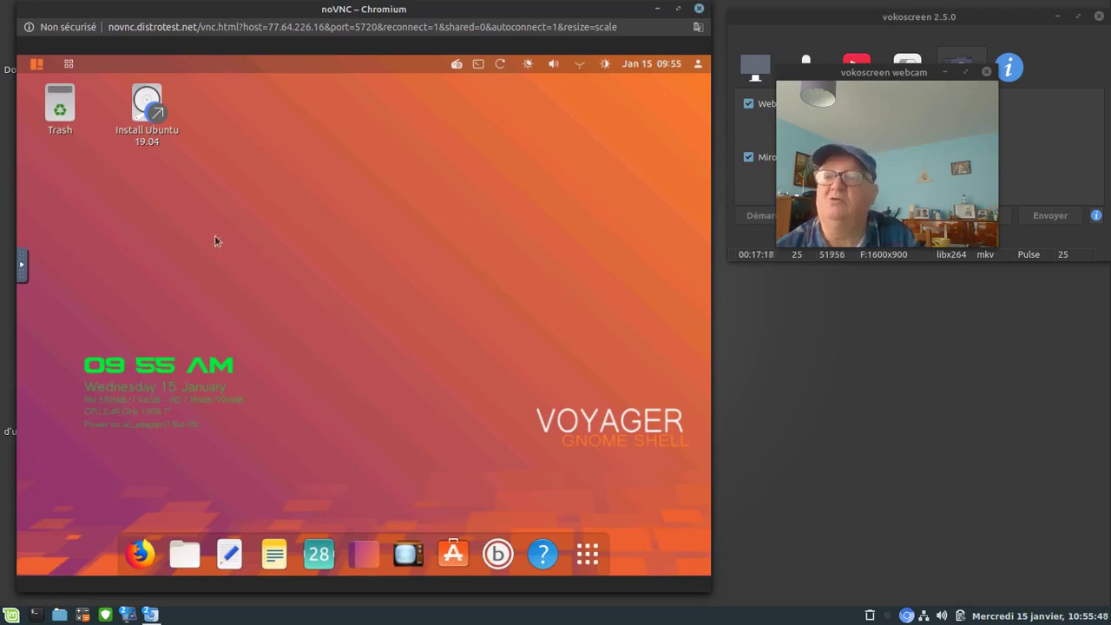
Step: Run the Install Ubuntu 19.04 launcher in Français up to the updates and other software page, and quit the installation
{"action": "right_click", "coordinate": [161, 90]}
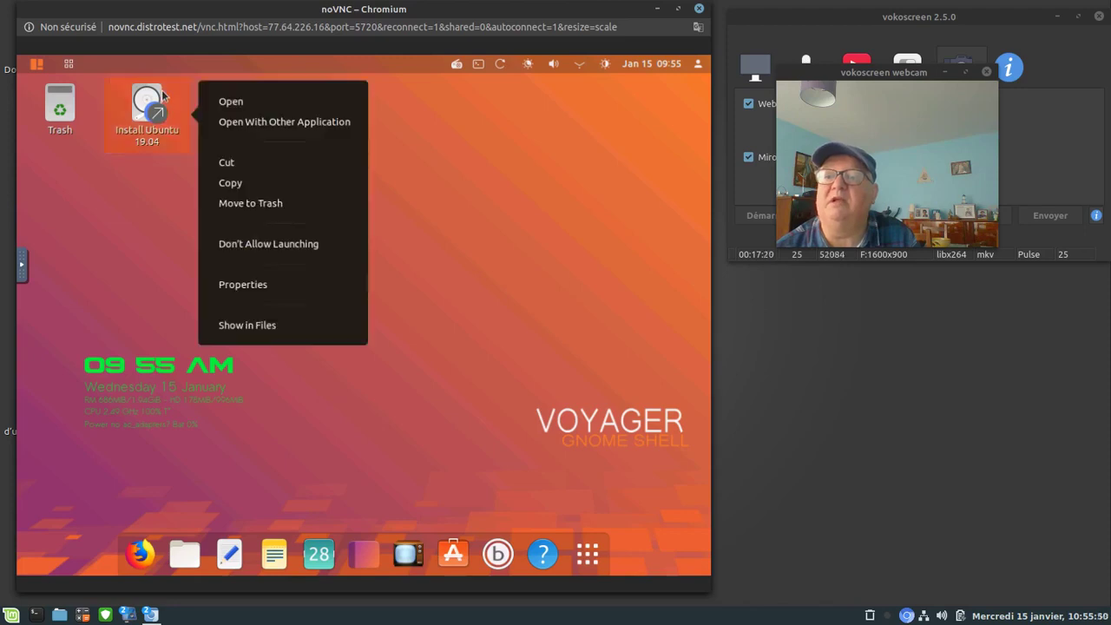
{"action": "left_click", "coordinate": [234, 102]}
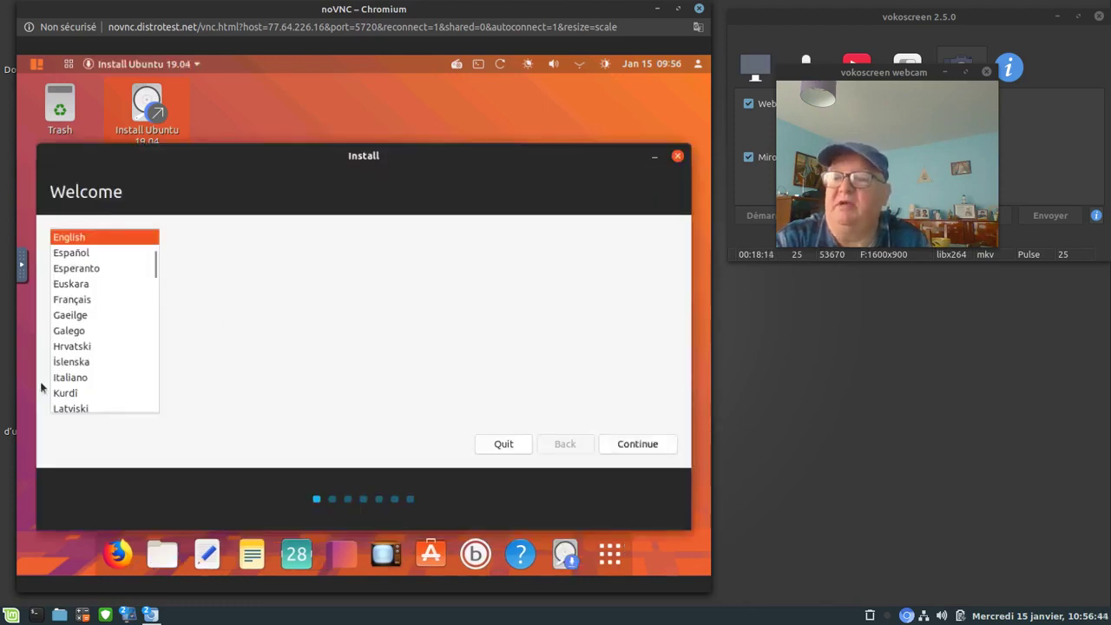
{"action": "left_click", "coordinate": [78, 301]}
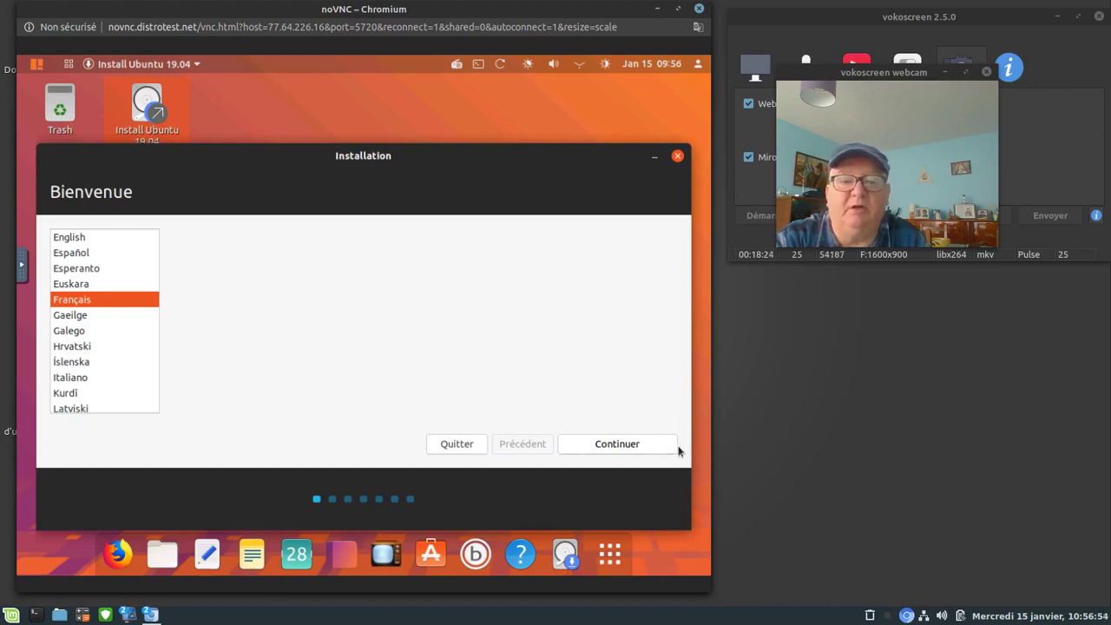
{"action": "left_click", "coordinate": [625, 444]}
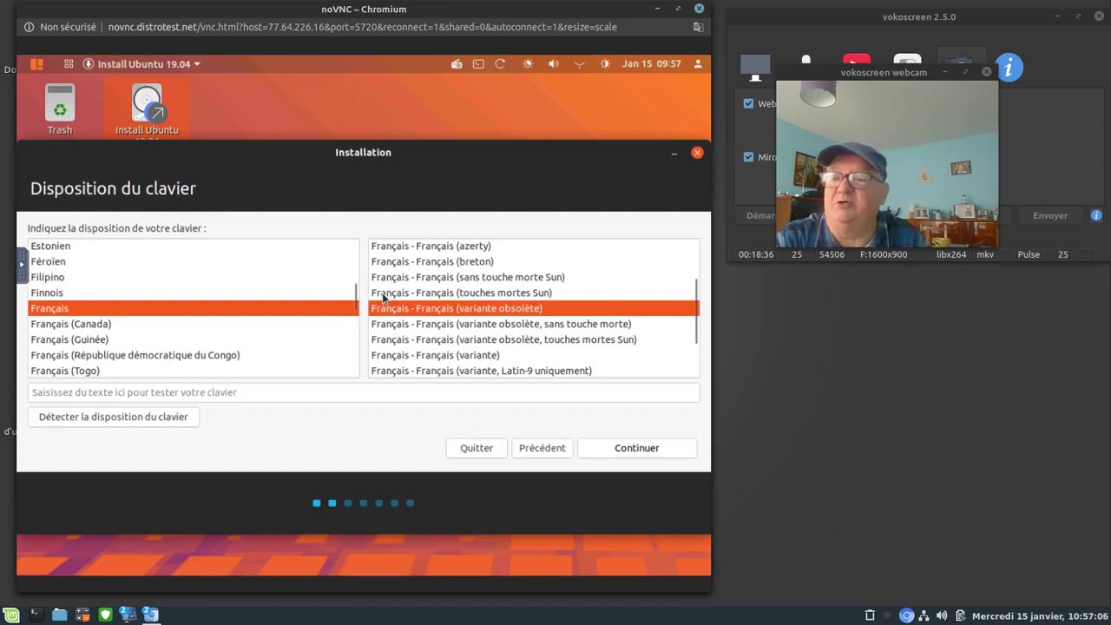
{"action": "left_click", "coordinate": [631, 453]}
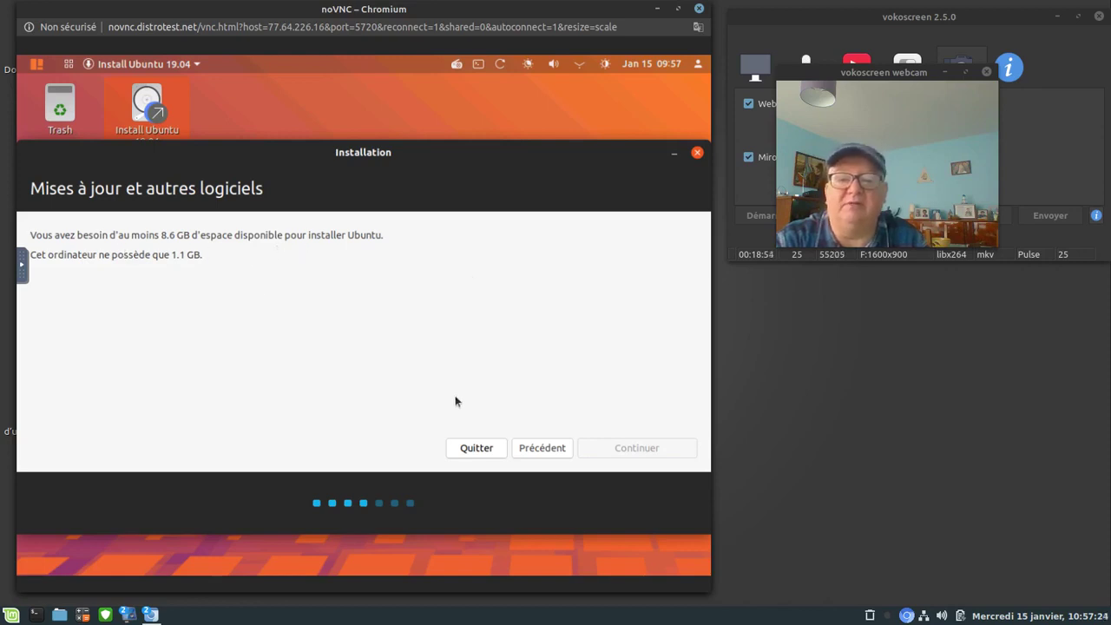
{"action": "left_click", "coordinate": [698, 154]}
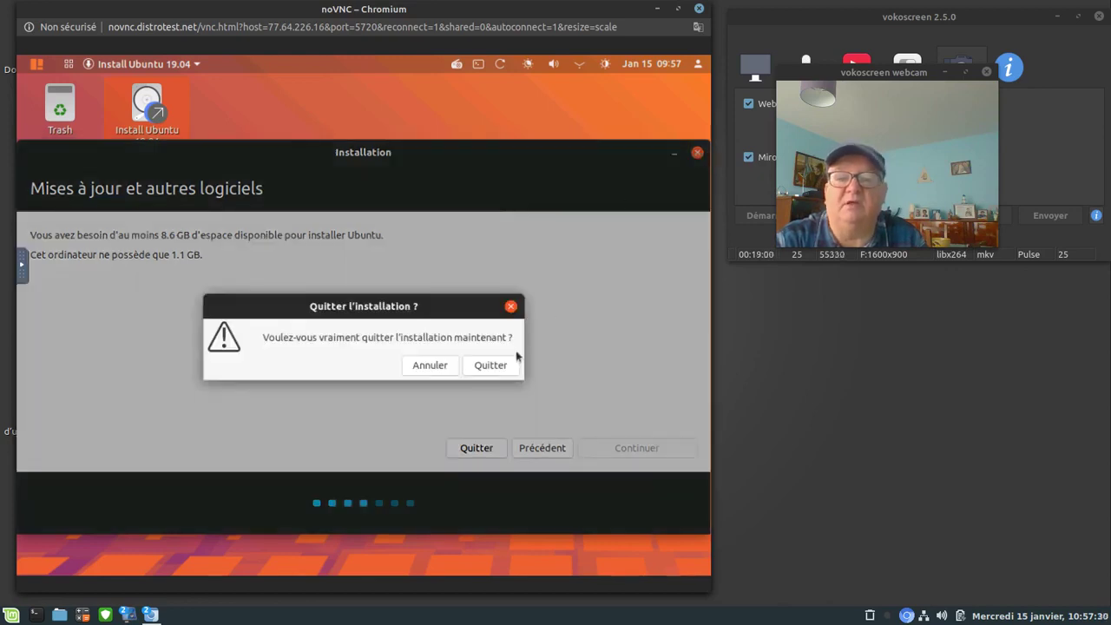
{"action": "left_click", "coordinate": [491, 365]}
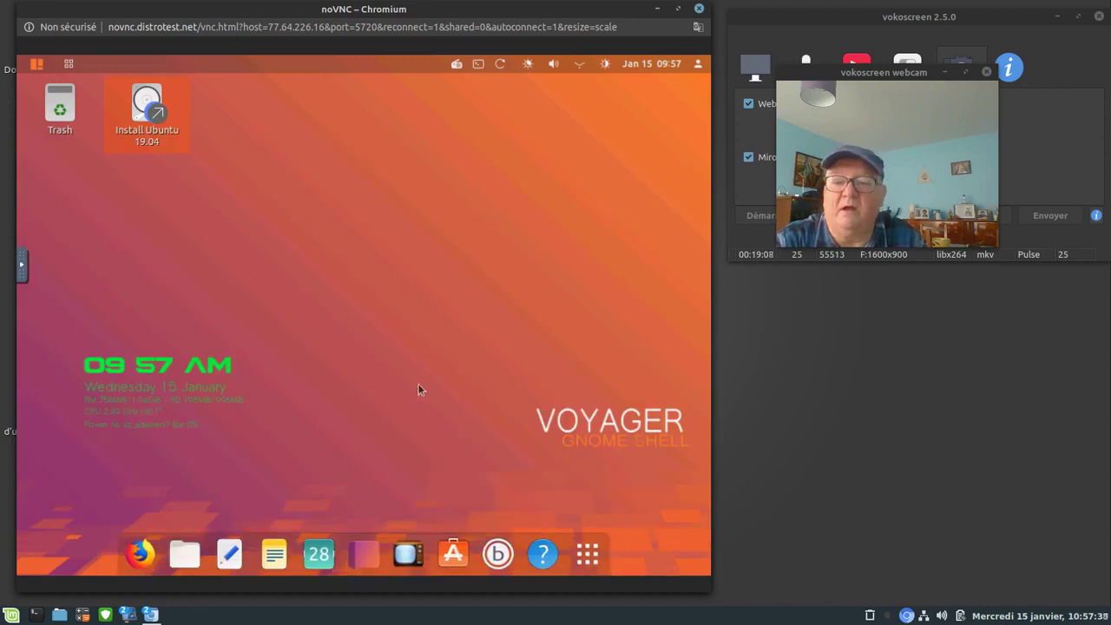
Step: Try to open Firefox inside the Voyager session, and close the noVNC window
{"action": "left_click", "coordinate": [140, 553]}
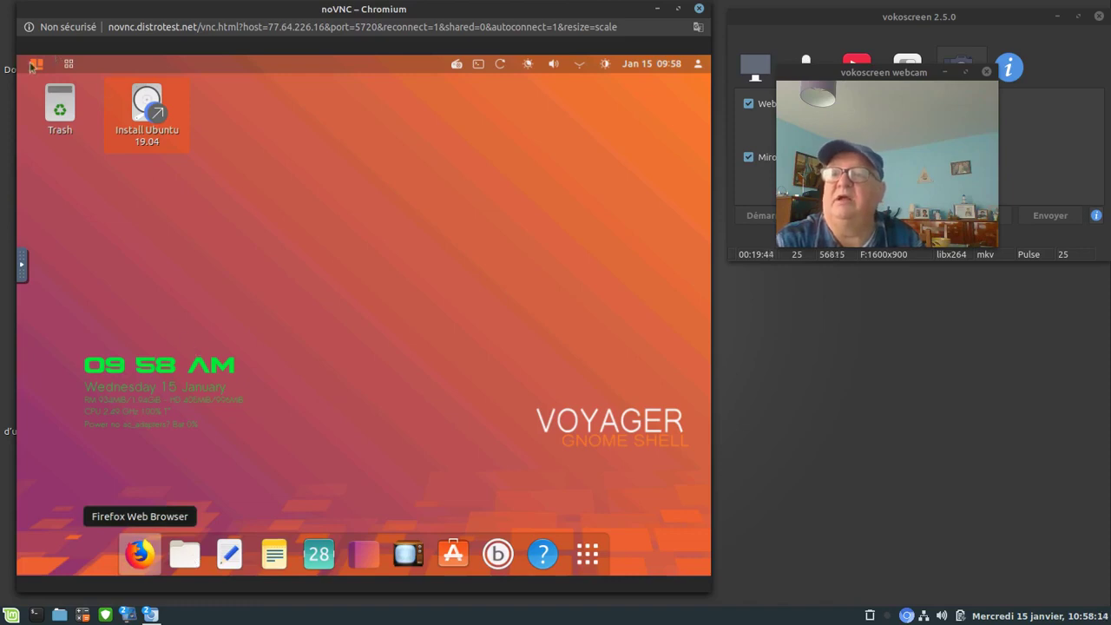
{"action": "right_click", "coordinate": [139, 554]}
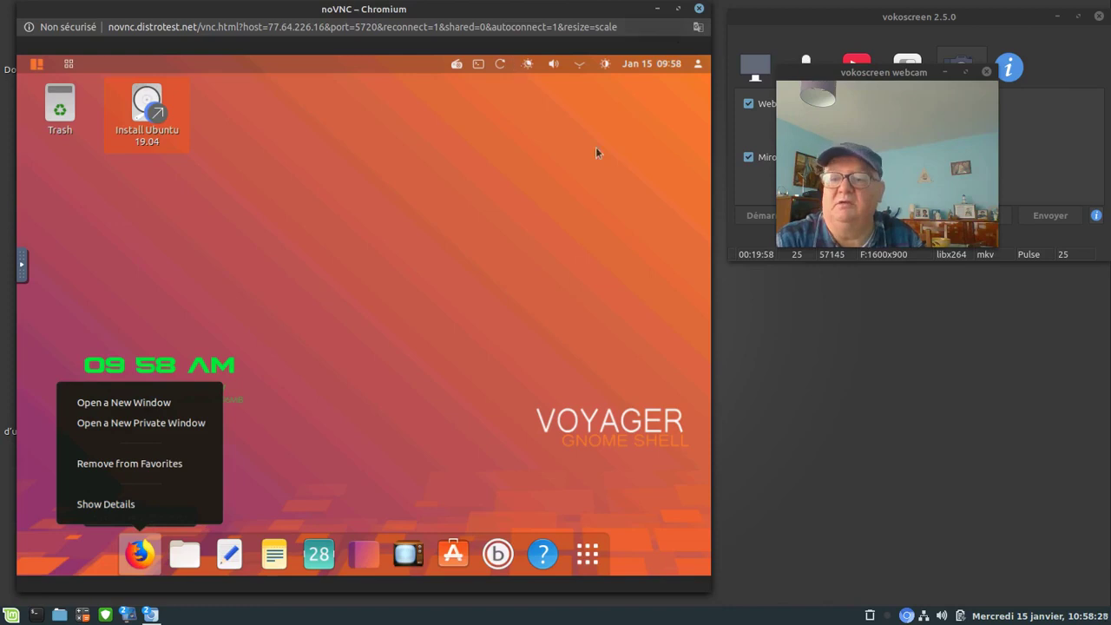
{"action": "left_click", "coordinate": [699, 10]}
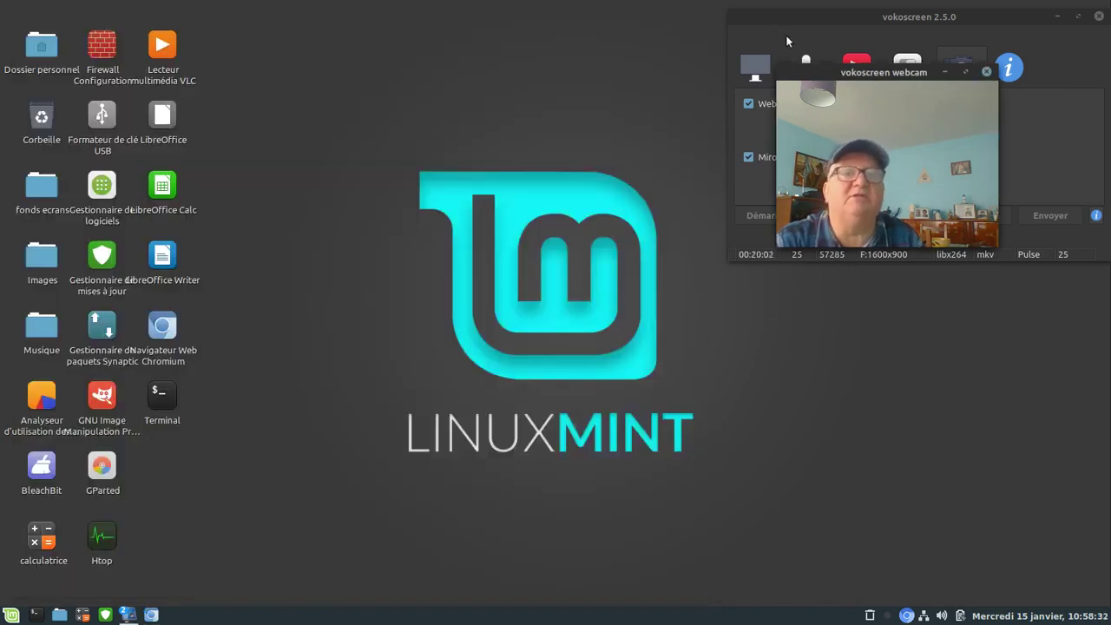
Step: Switch to Chromium, return from DistroTest.net to the new tab page, and move the webcam preview clear of the search area
{"action": "left_click_drag", "start_coordinate": [802, 70], "coordinate": [250, 23]}
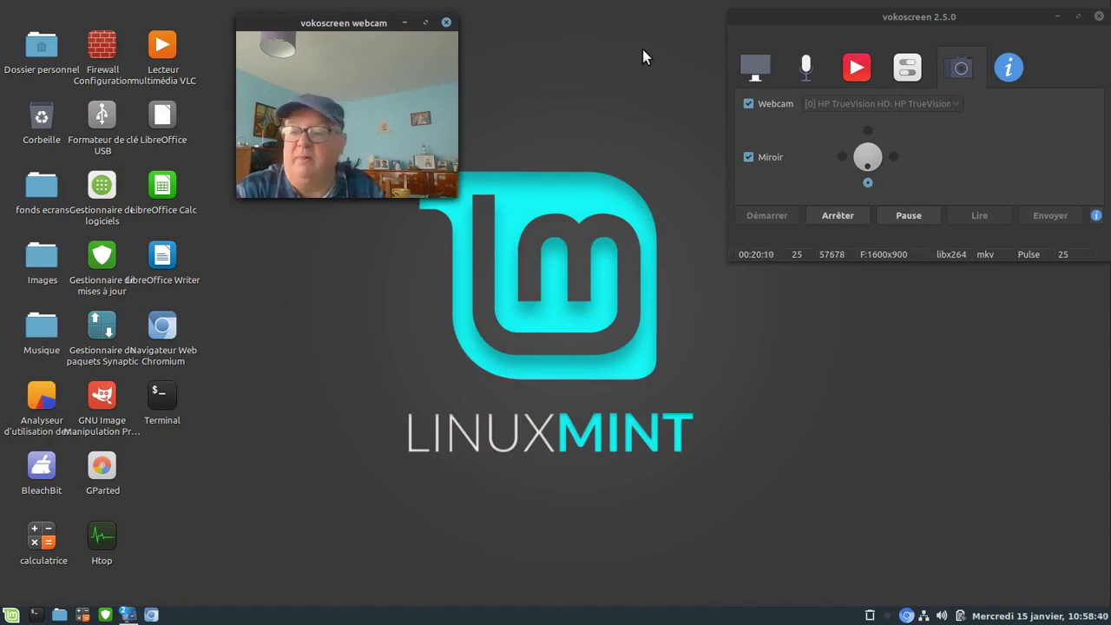
{"action": "left_click", "coordinate": [153, 614]}
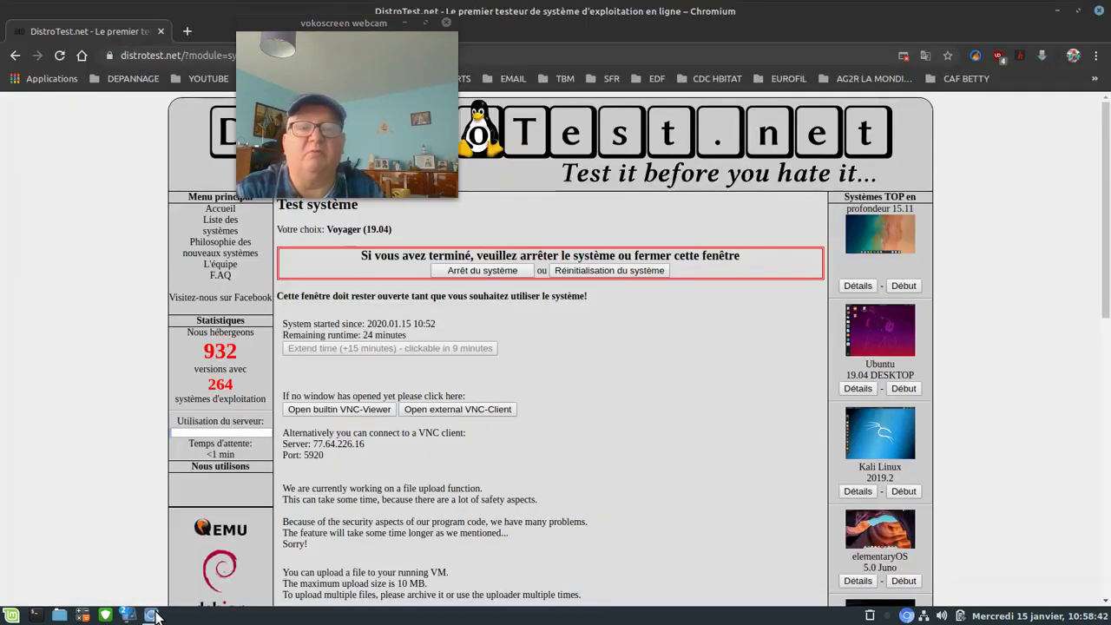
{"action": "left_click", "coordinate": [15, 56]}
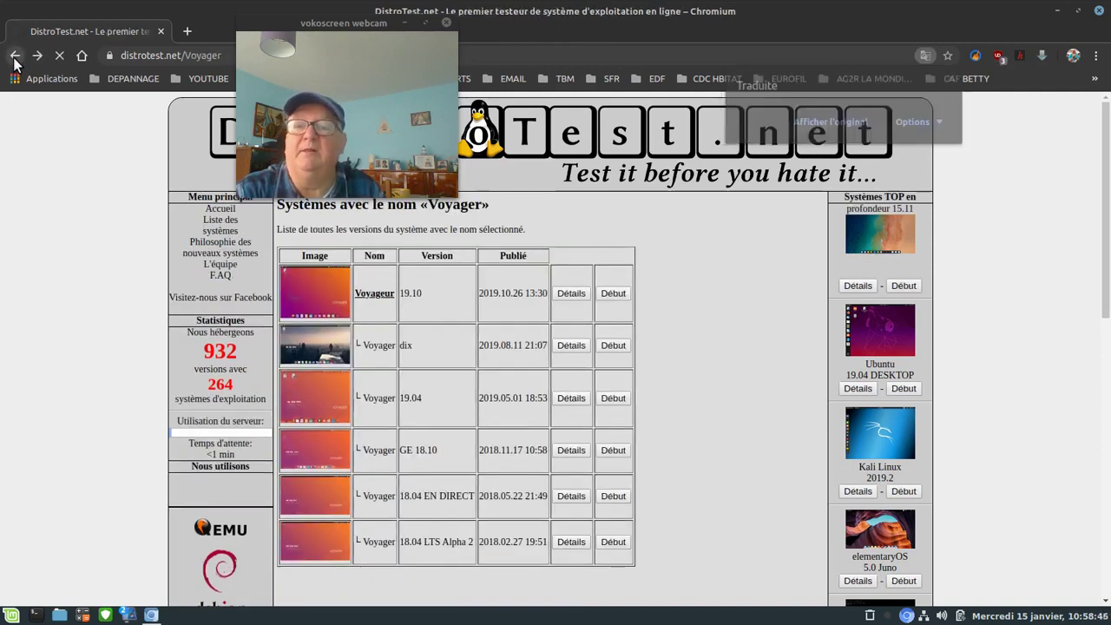
{"action": "left_click", "coordinate": [14, 55]}
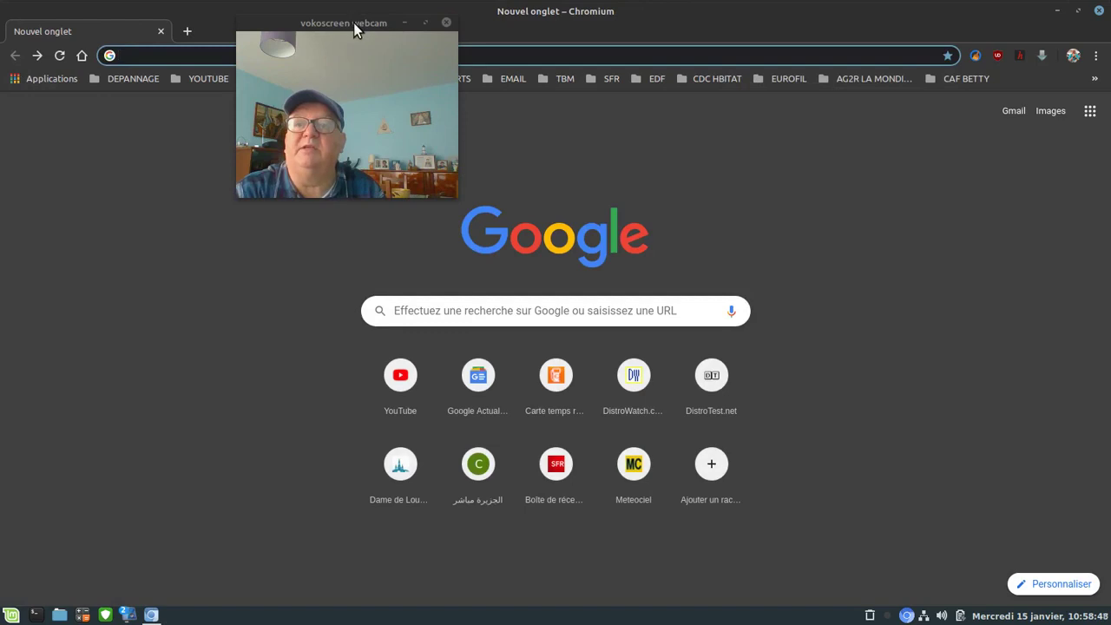
{"action": "left_click_drag", "start_coordinate": [370, 22], "coordinate": [980, 120]}
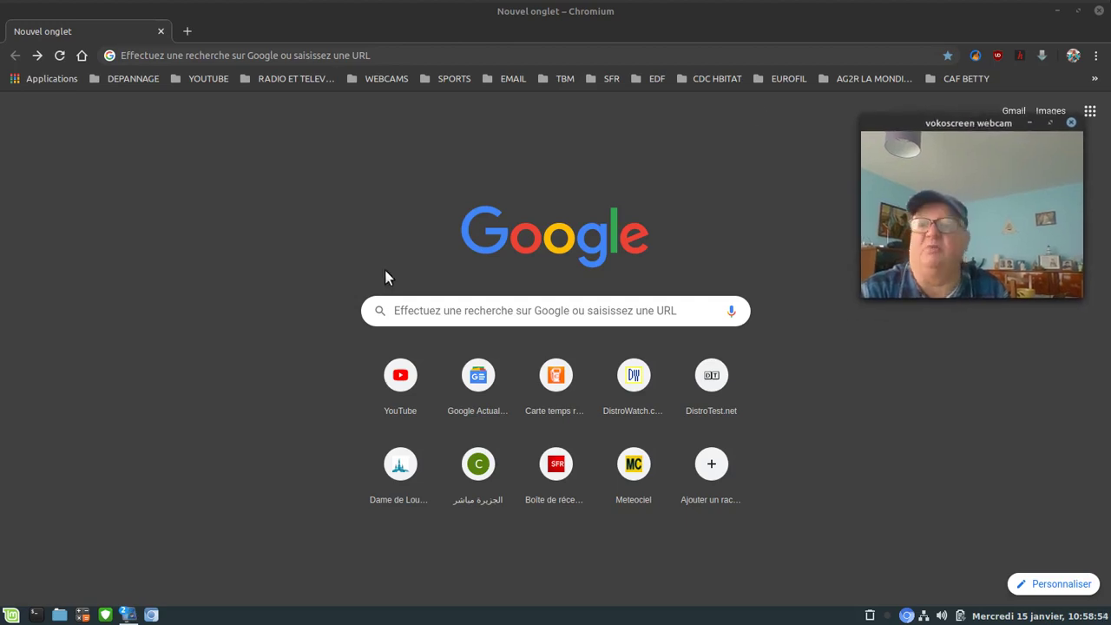
Step: Search Google for "edge chromium"
{"action": "left_click", "coordinate": [394, 307]}
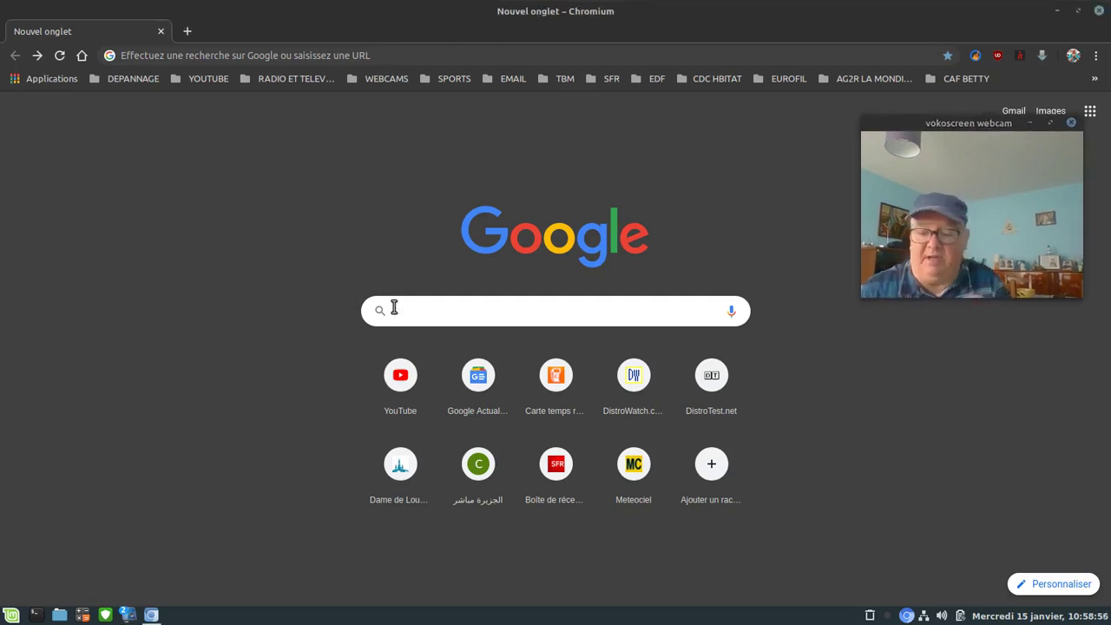
{"action": "type", "text": "e"}
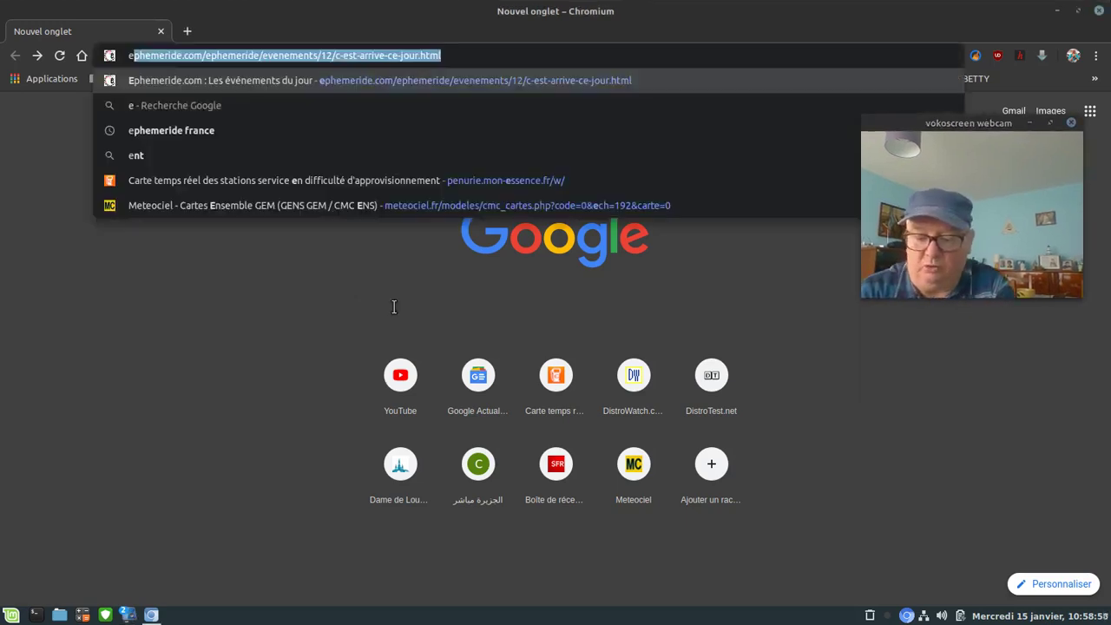
{"action": "type", "text": "dge"}
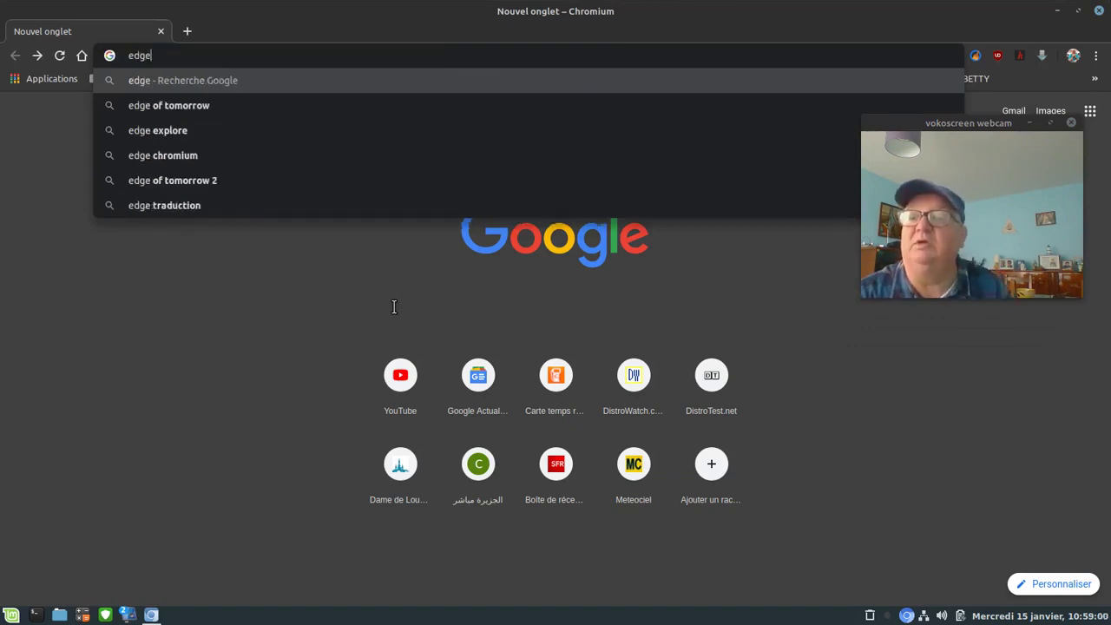
{"action": "left_click", "coordinate": [173, 159]}
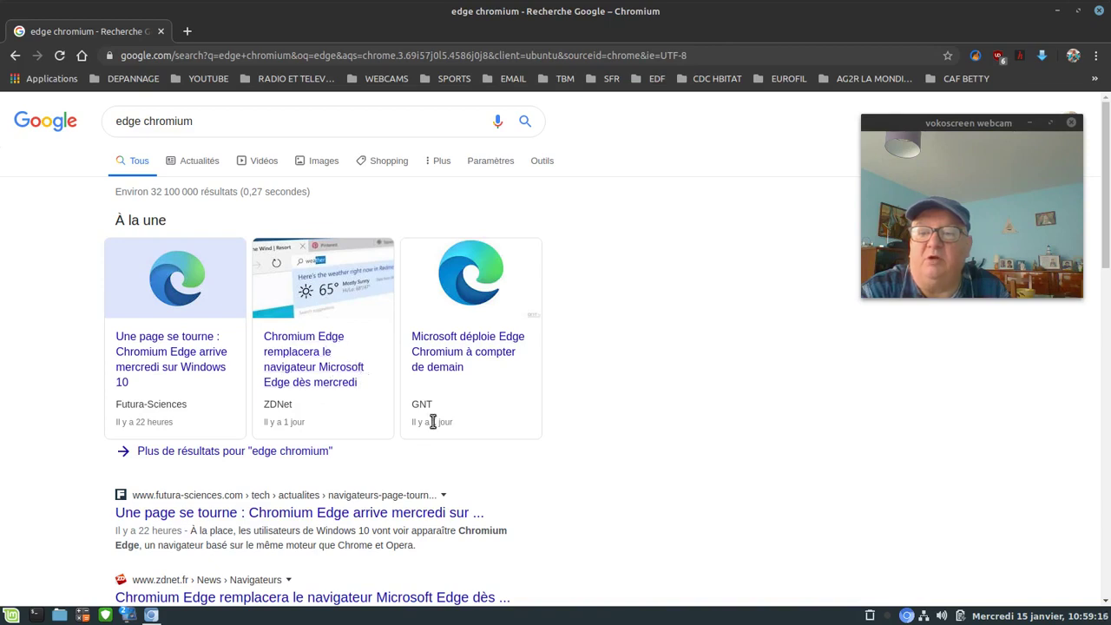
Step: Open the GNT article "Microsoft déploie Edge Chromium à compter de demain" and look through it down to the comments
{"action": "left_click", "coordinate": [476, 340]}
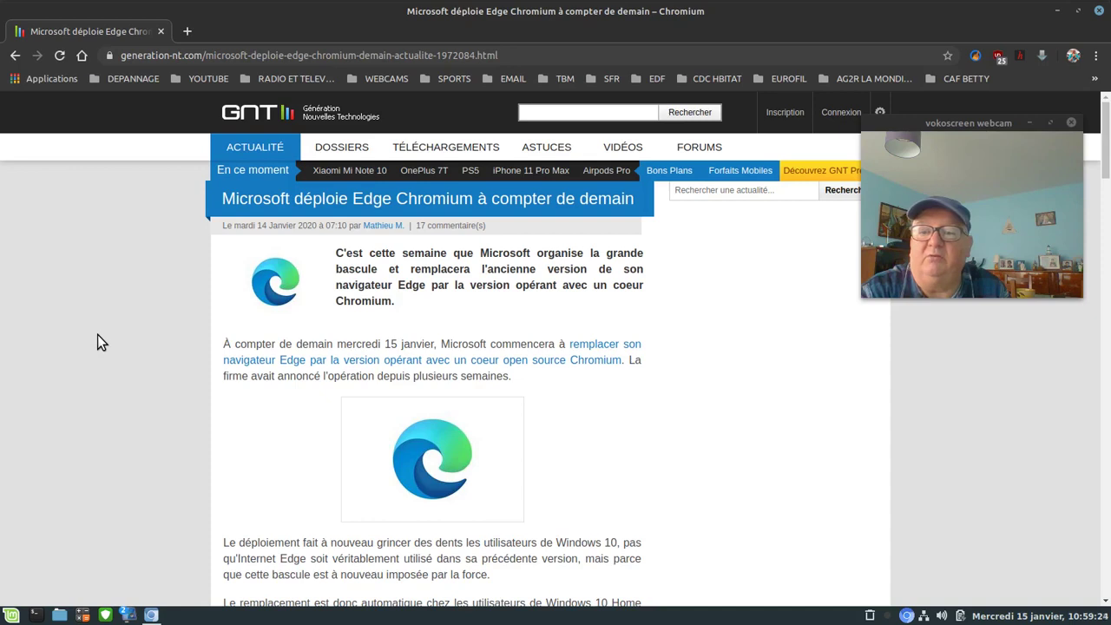
{"action": "scroll", "coordinate": [97, 334], "scroll_direction": "down", "scroll_amount": 5}
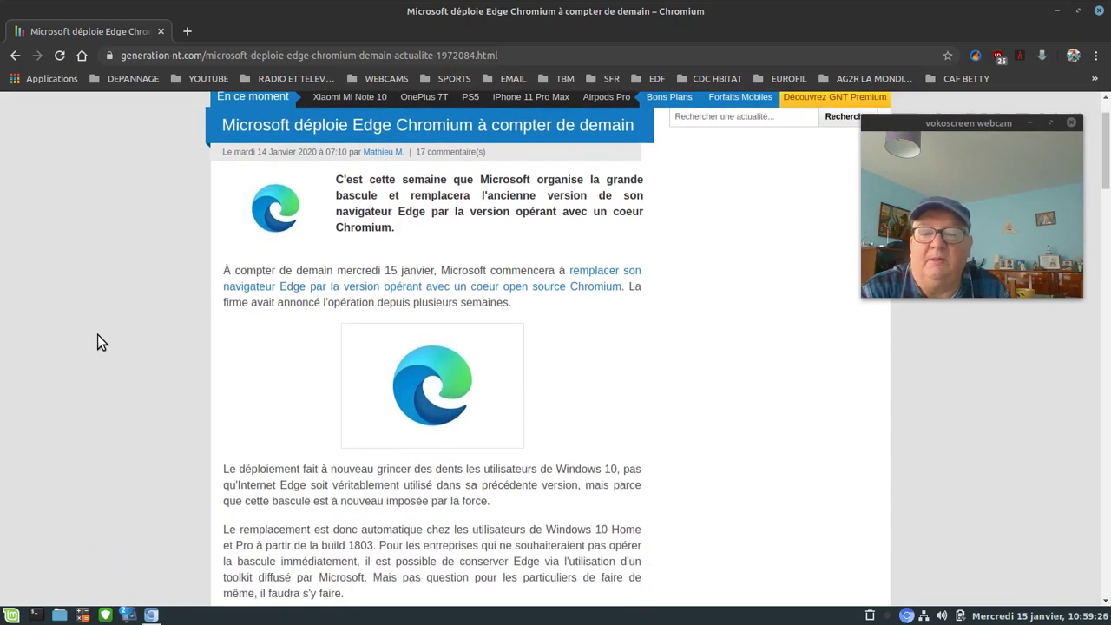
{"action": "scroll", "coordinate": [97, 334], "scroll_direction": "down", "scroll_amount": 4}
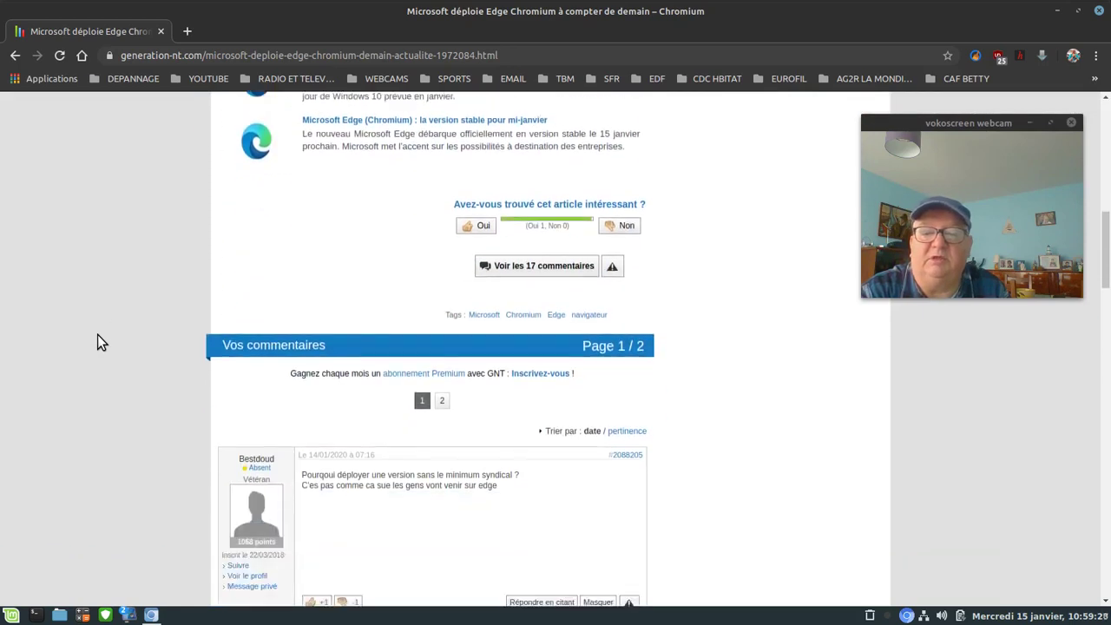
{"action": "scroll", "coordinate": [97, 334], "scroll_direction": "up", "scroll_amount": 2}
{"action": "scroll", "coordinate": [97, 332], "scroll_direction": "up", "scroll_amount": 2}
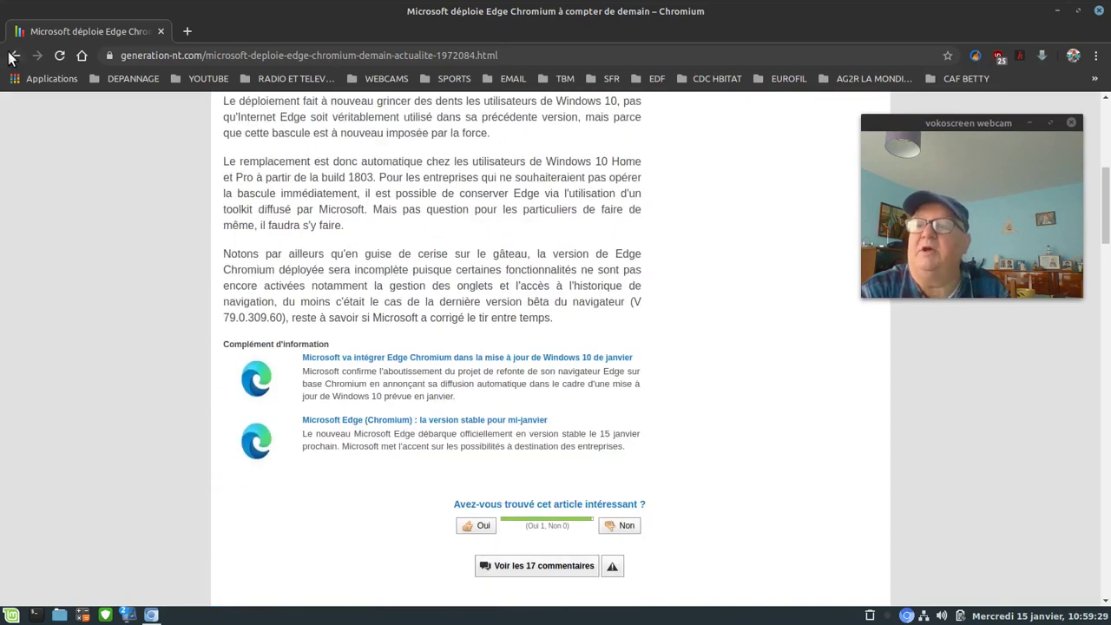
Step: Return to the search results and open the Futura-Sciences article on Chromium Edge arriving on Windows 10
{"action": "left_click", "coordinate": [14, 55]}
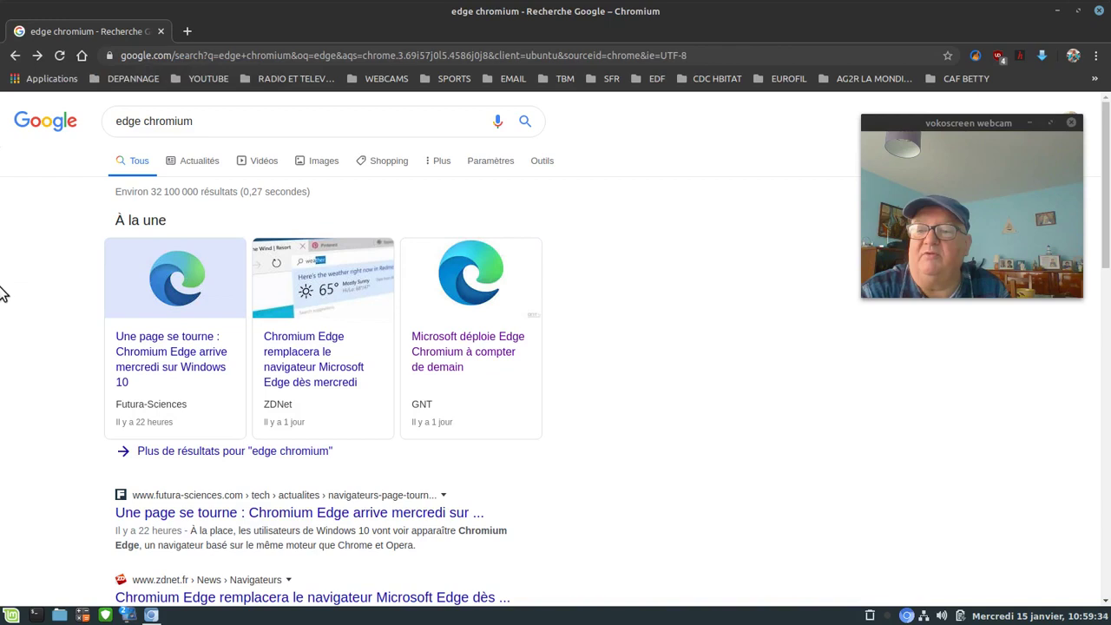
{"action": "left_click", "coordinate": [168, 346]}
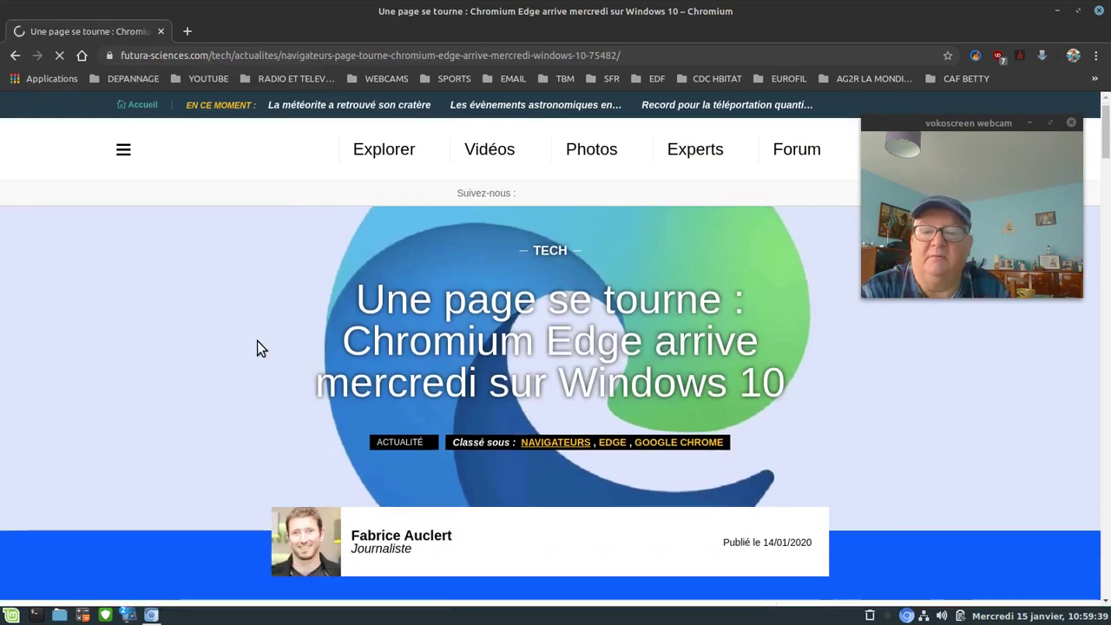
Step: Look through the Futura-Sciences article down to its key takeaways, and return to the new tab page
{"action": "scroll", "coordinate": [257, 340], "scroll_direction": "down", "scroll_amount": 4}
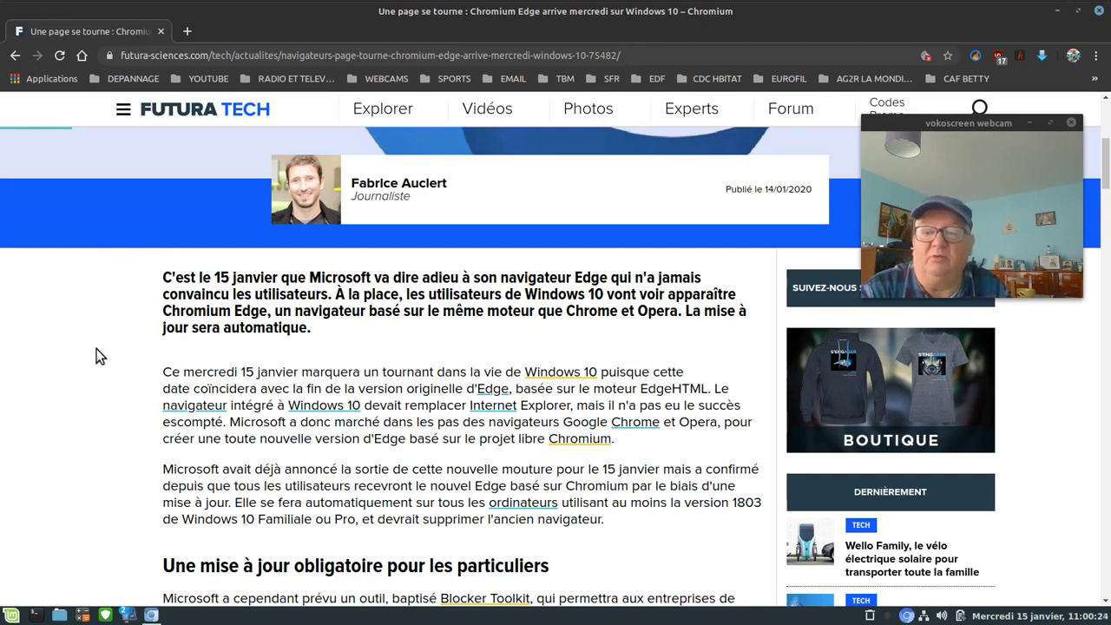
{"action": "scroll", "coordinate": [98, 356], "scroll_direction": "down", "scroll_amount": 5}
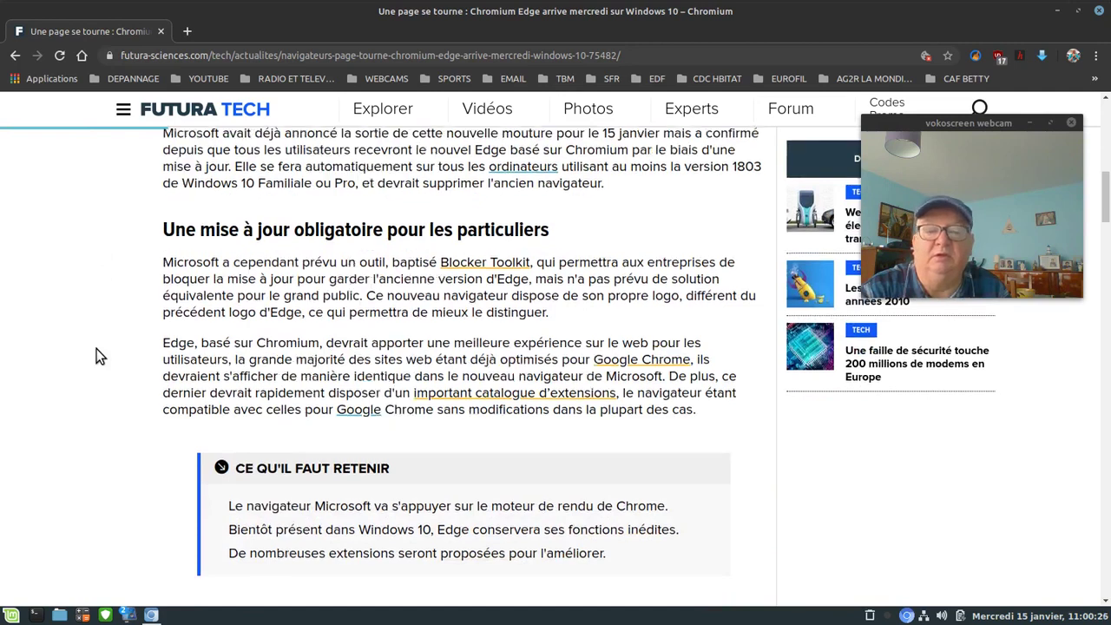
{"action": "scroll", "coordinate": [98, 356], "scroll_direction": "down", "scroll_amount": 3}
{"action": "left_click", "coordinate": [14, 56]}
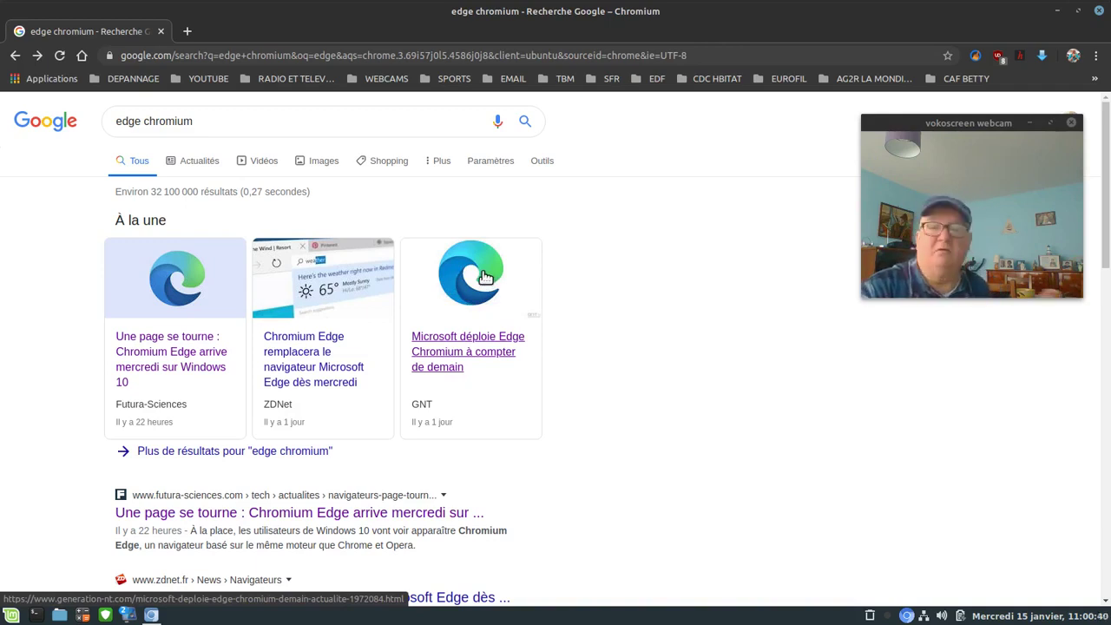
{"action": "left_click", "coordinate": [13, 58]}
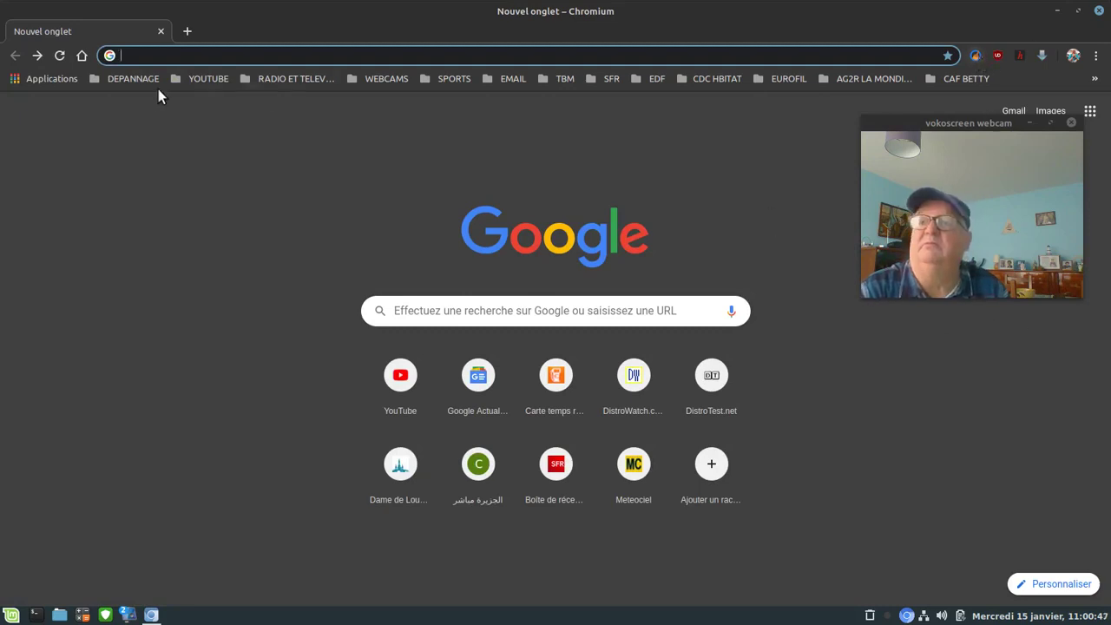
Step: Open the bookmarked real-time map of service stations with supply difficulties from the DEPANNAGE bookmarks
{"action": "left_click", "coordinate": [120, 78]}
{"action": "scroll", "coordinate": [178, 354], "scroll_direction": "down", "scroll_amount": 7}
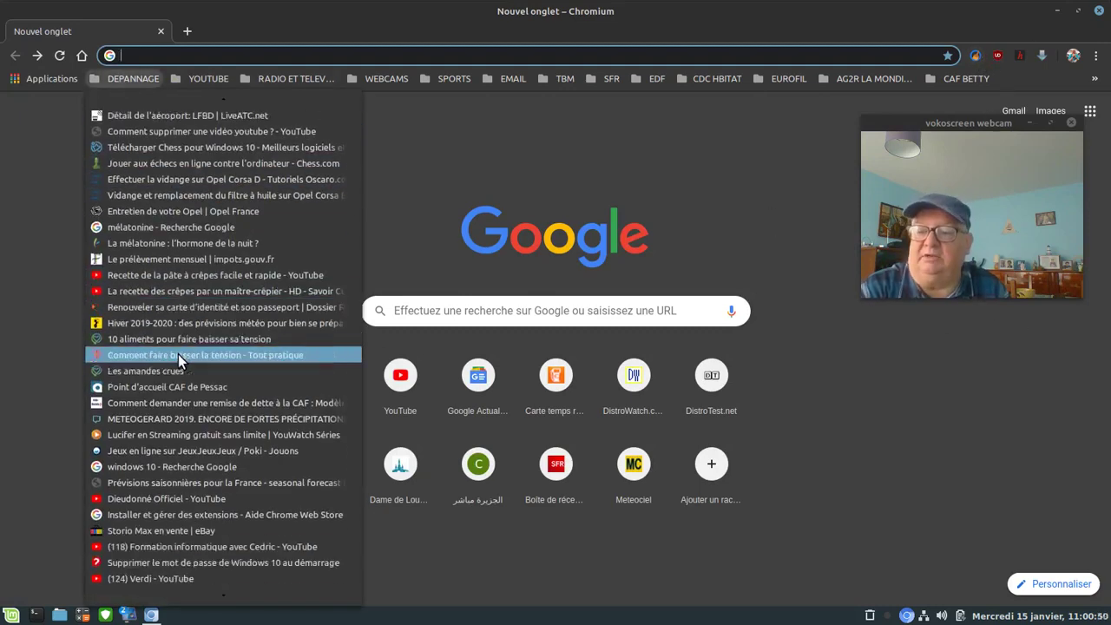
{"action": "scroll", "coordinate": [181, 347], "scroll_direction": "down", "scroll_amount": 8}
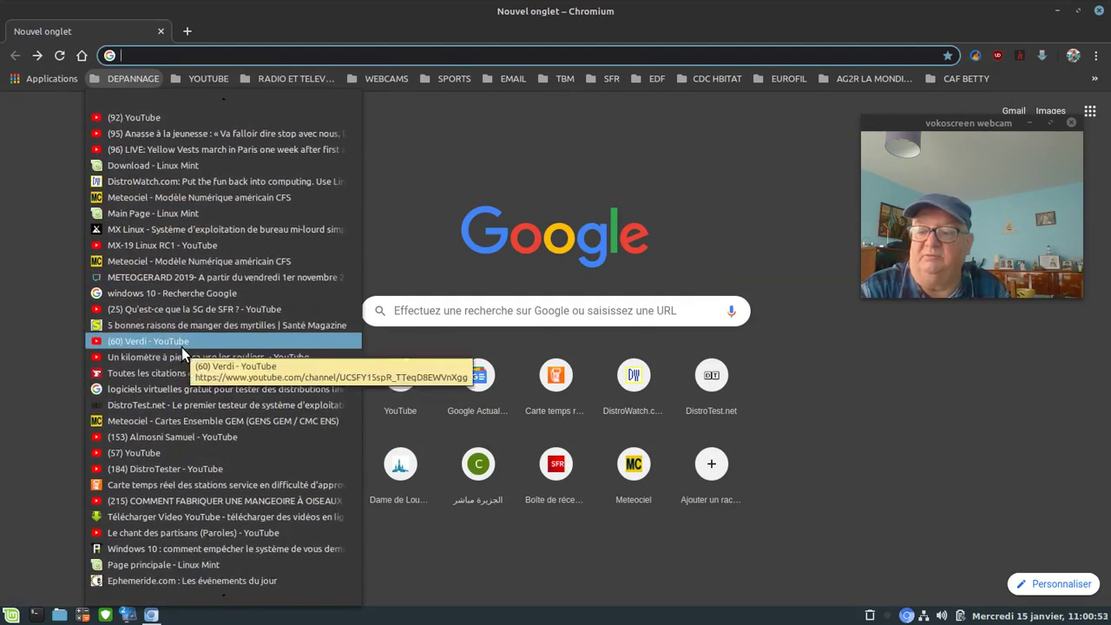
{"action": "left_click", "coordinate": [230, 484]}
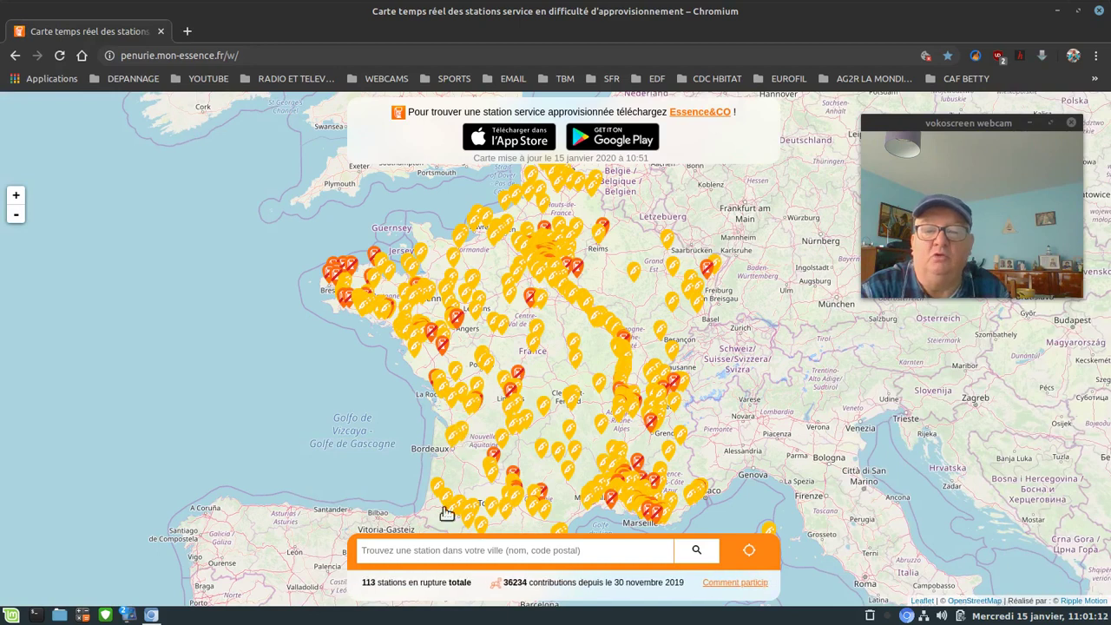
Step: Leave the fuel shortage map and open the "Ephemeride.com : Les événements du jour" bookmark from the DEPANNAGE folder
{"action": "left_click", "coordinate": [16, 58]}
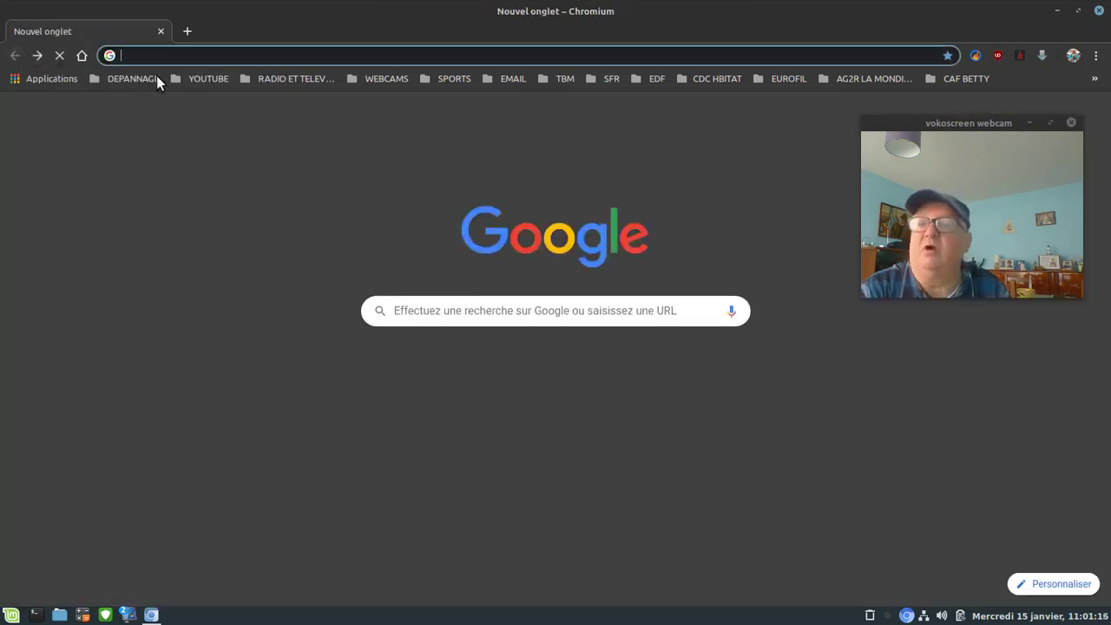
{"action": "left_click", "coordinate": [156, 76]}
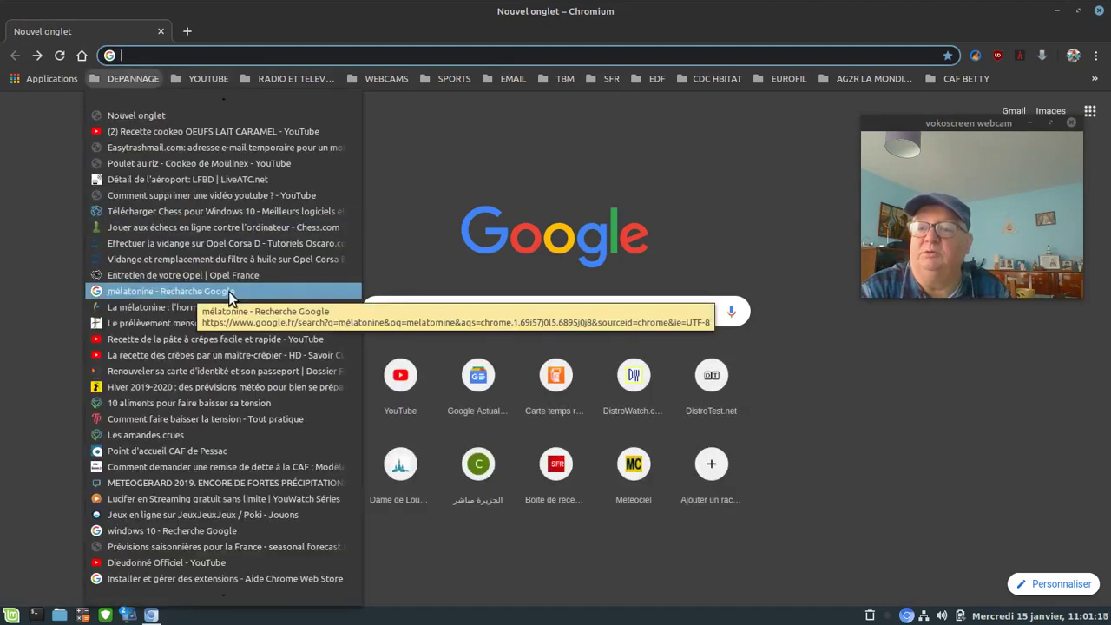
{"action": "scroll", "coordinate": [228, 295], "scroll_direction": "down", "scroll_amount": 5}
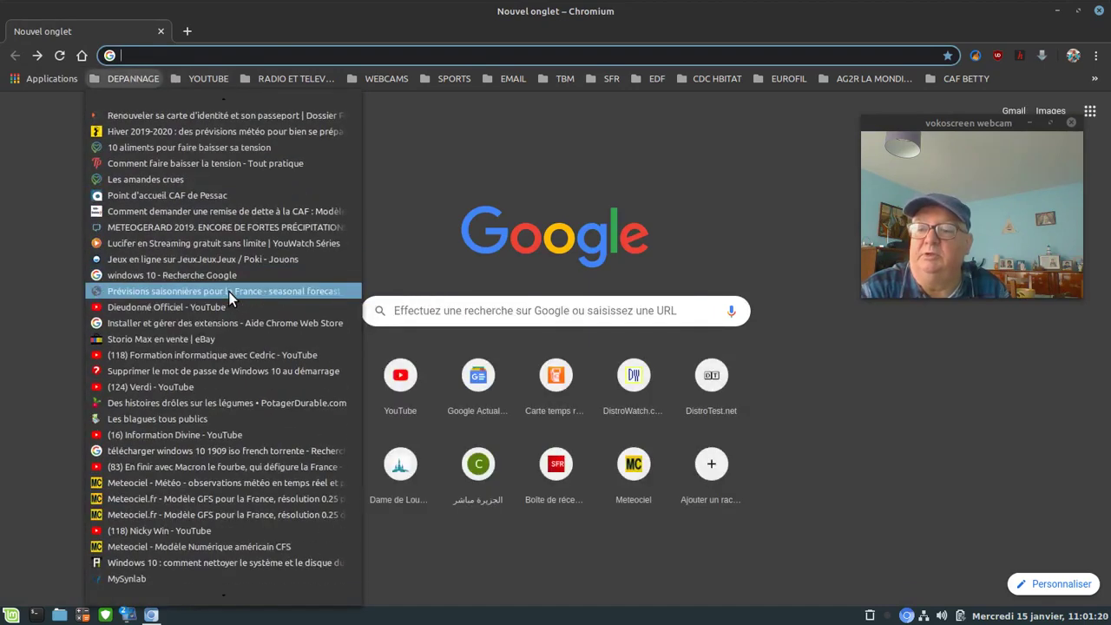
{"action": "scroll", "coordinate": [229, 295], "scroll_direction": "down", "scroll_amount": 2}
{"action": "scroll", "coordinate": [228, 295], "scroll_direction": "down", "scroll_amount": 2}
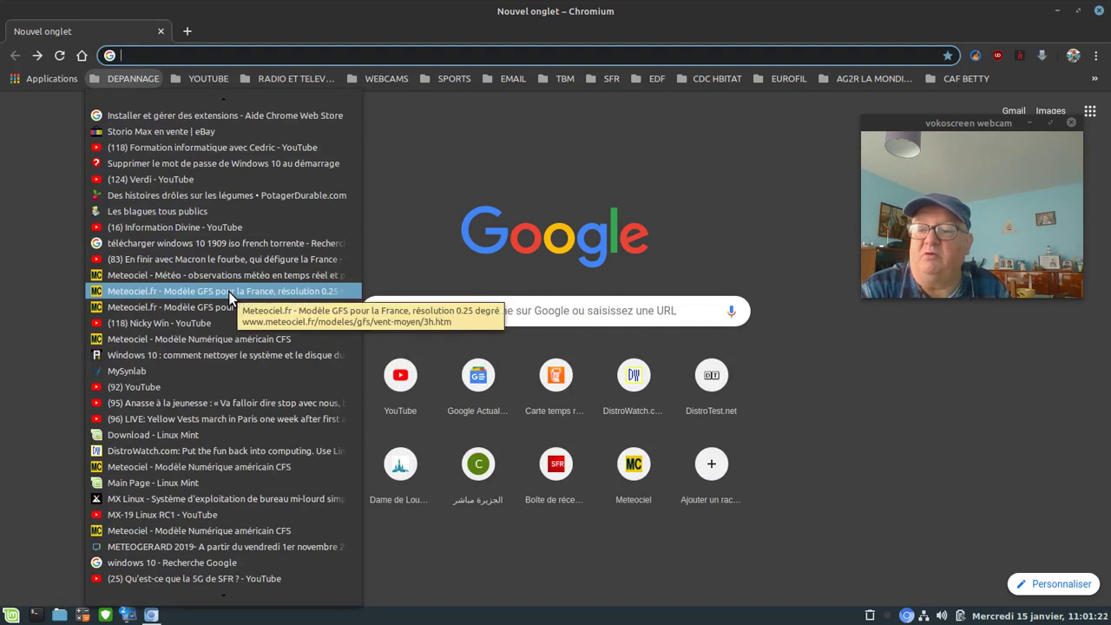
{"action": "scroll", "coordinate": [228, 291], "scroll_direction": "down", "scroll_amount": 1}
{"action": "scroll", "coordinate": [228, 291], "scroll_direction": "down", "scroll_amount": 3}
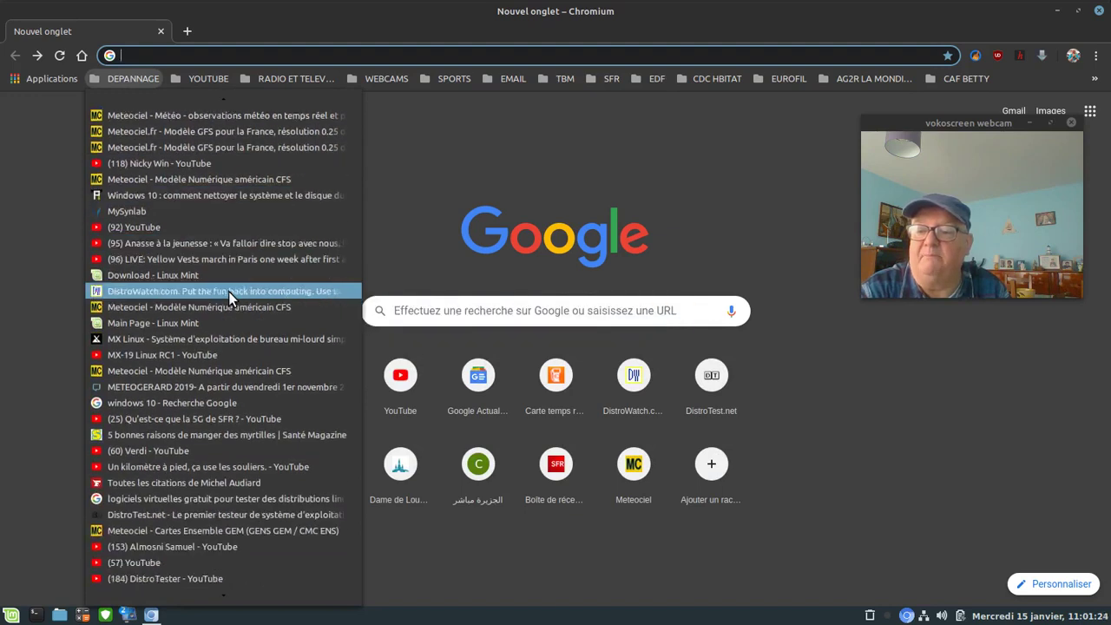
{"action": "scroll", "coordinate": [229, 291], "scroll_direction": "down", "scroll_amount": 1}
{"action": "scroll", "coordinate": [228, 291], "scroll_direction": "down", "scroll_amount": 2}
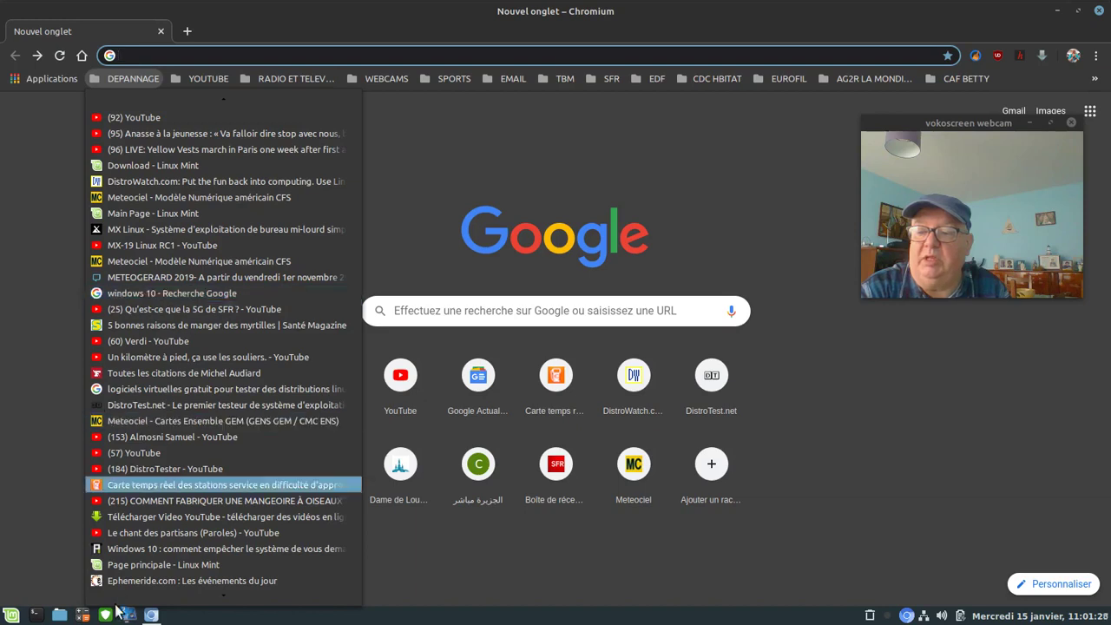
{"action": "left_click", "coordinate": [189, 580]}
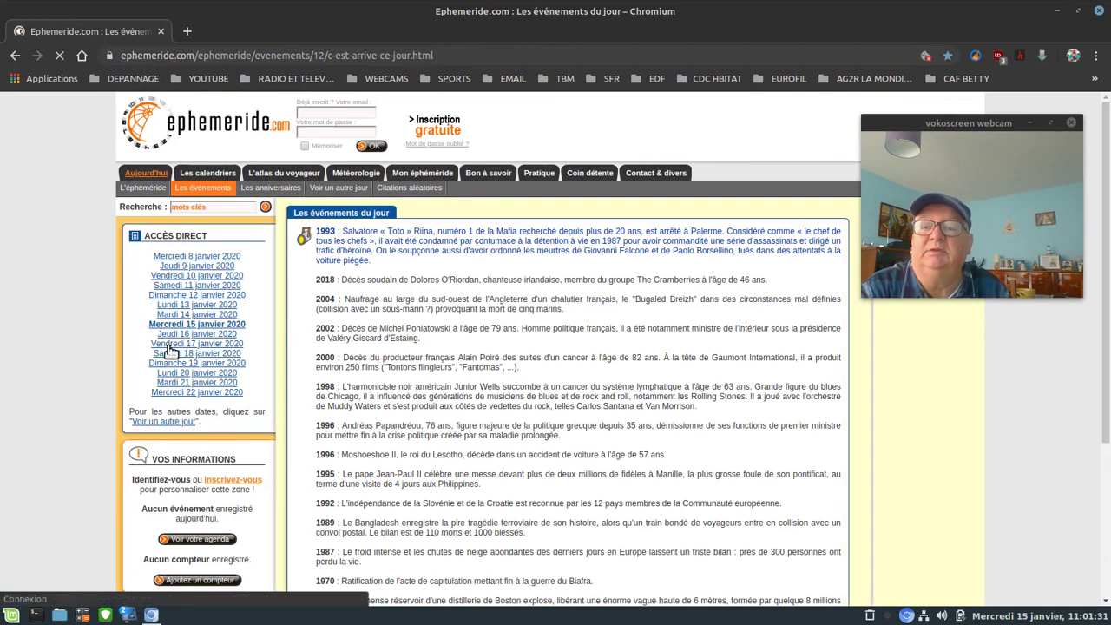
Step: Look through the list of historical events of the day on Ephemeride.com down to the oldest entries
{"action": "scroll", "coordinate": [643, 339], "scroll_direction": "down", "scroll_amount": 5}
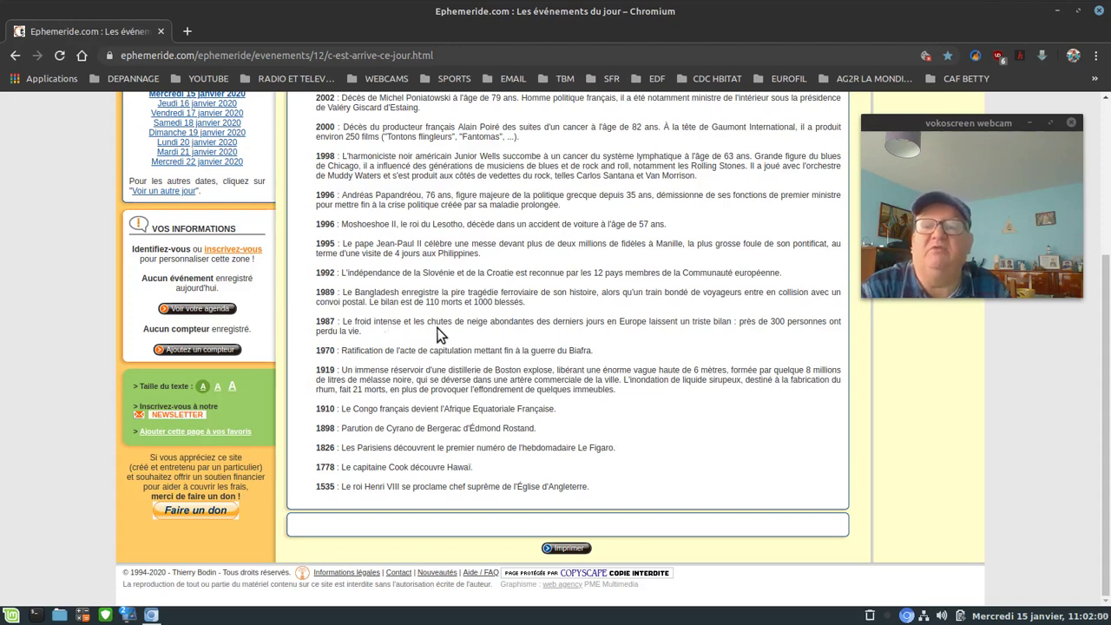
{"action": "scroll", "coordinate": [438, 327], "scroll_direction": "up", "scroll_amount": 2}
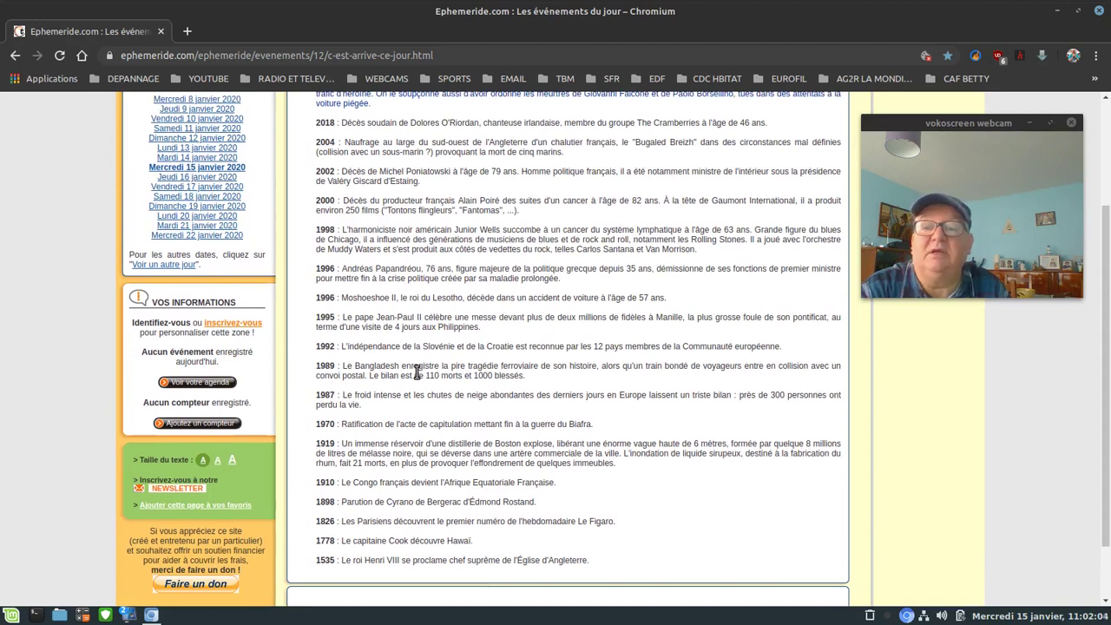
{"action": "scroll", "coordinate": [417, 371], "scroll_direction": "up", "scroll_amount": 2}
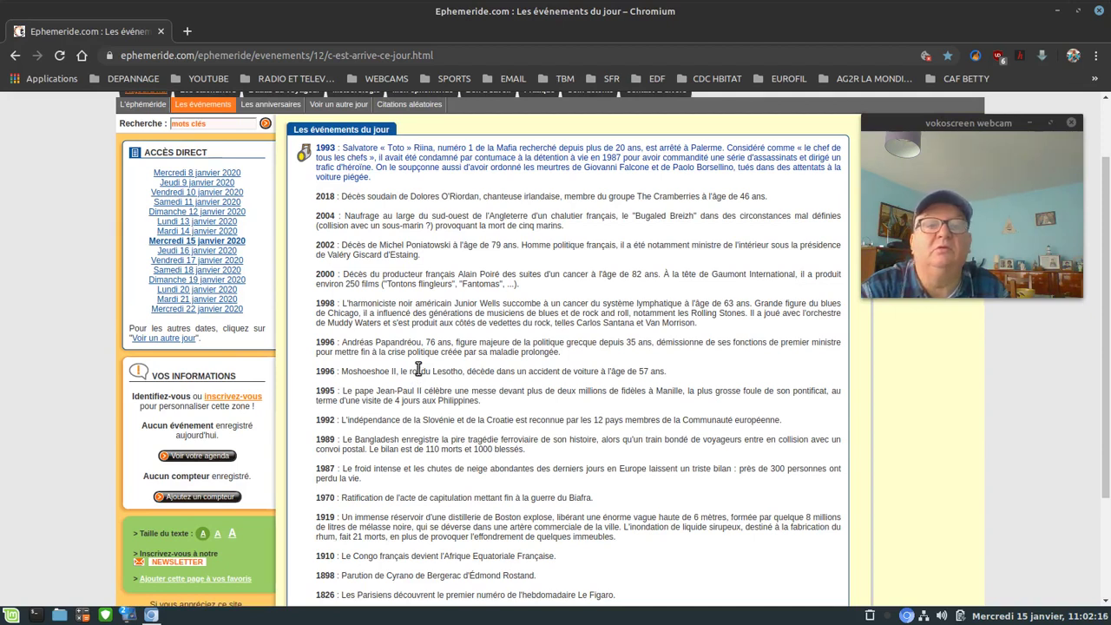
{"action": "scroll", "coordinate": [418, 369], "scroll_direction": "down", "scroll_amount": 2}
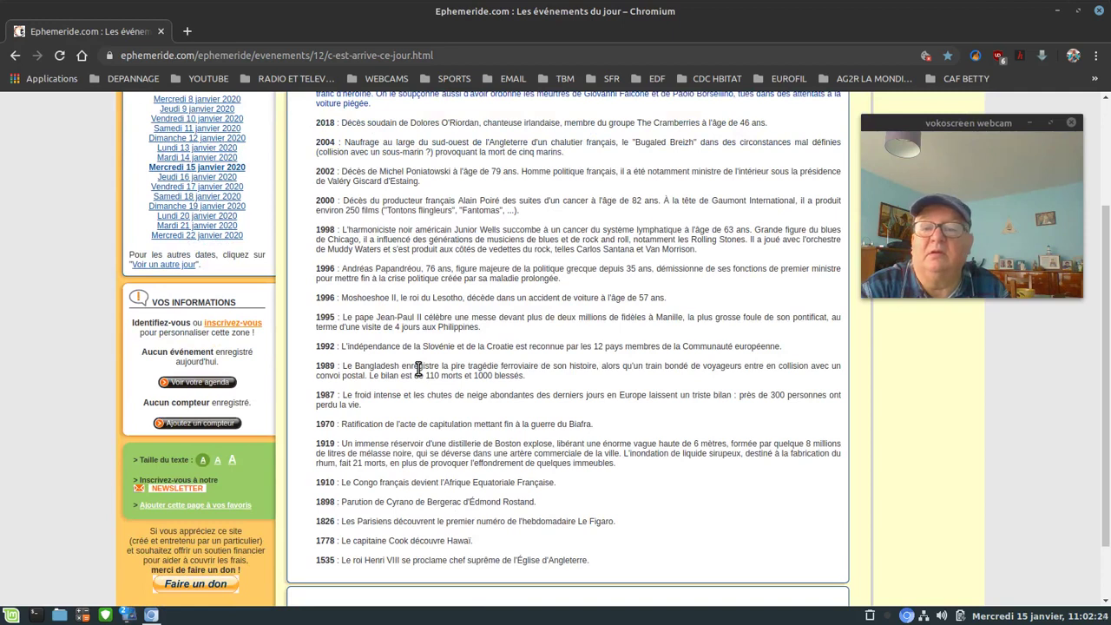
{"action": "scroll", "coordinate": [417, 368], "scroll_direction": "down", "scroll_amount": 2}
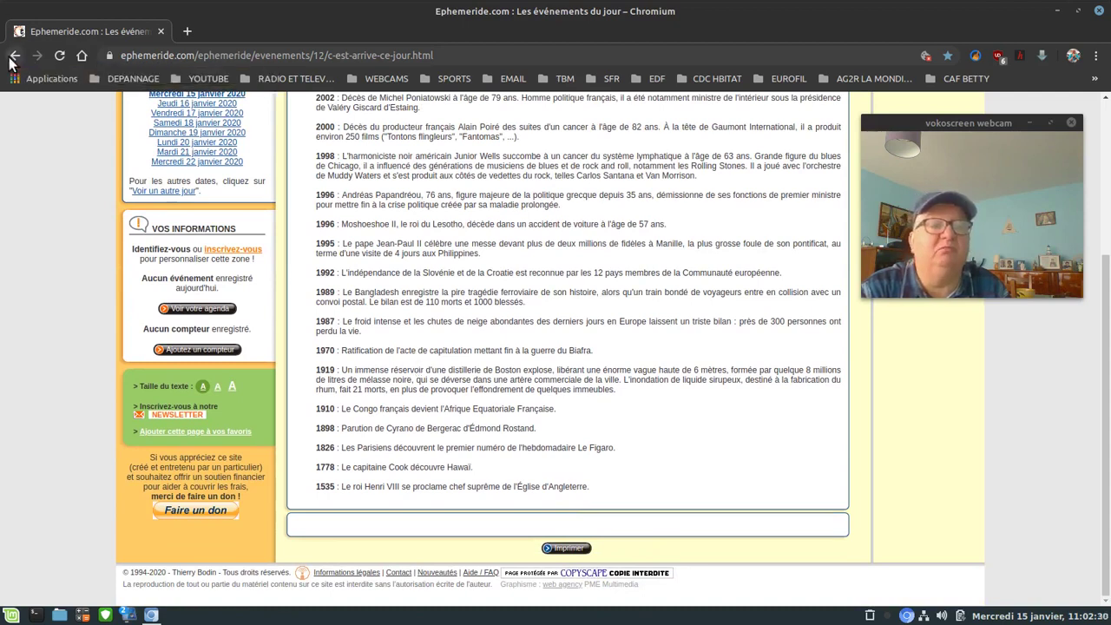
Step: Return to the new tab page, open the "Main Page - Linux Mint" bookmark from the DEPANNAGE folder and look at its monthly news
{"action": "left_click", "coordinate": [12, 57]}
{"action": "left_click", "coordinate": [132, 79]}
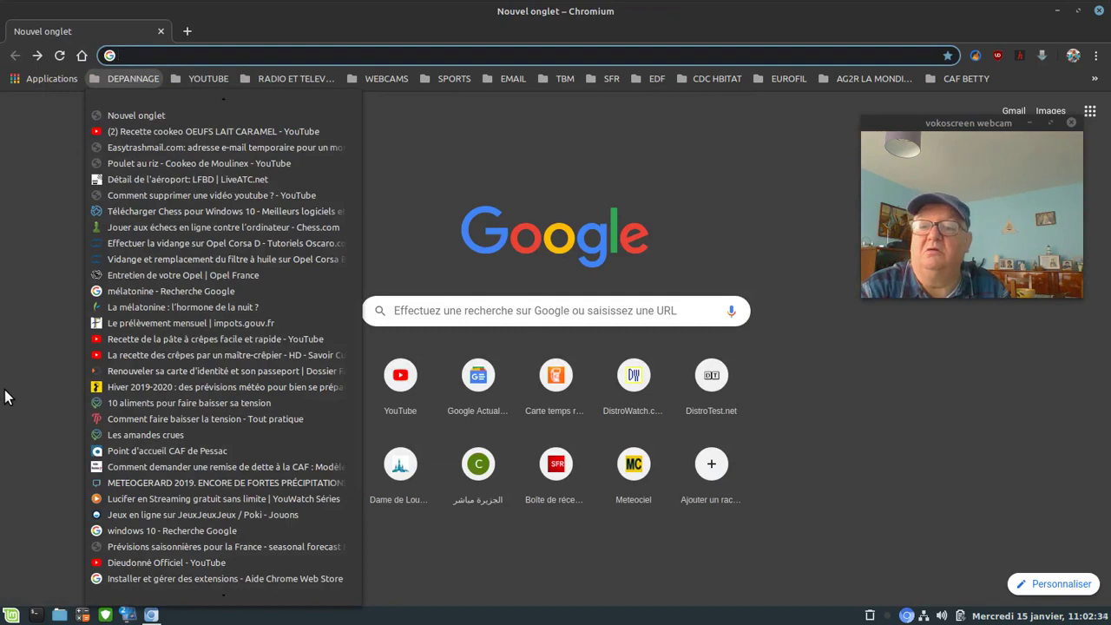
{"action": "scroll", "coordinate": [246, 449], "scroll_direction": "down", "scroll_amount": 5}
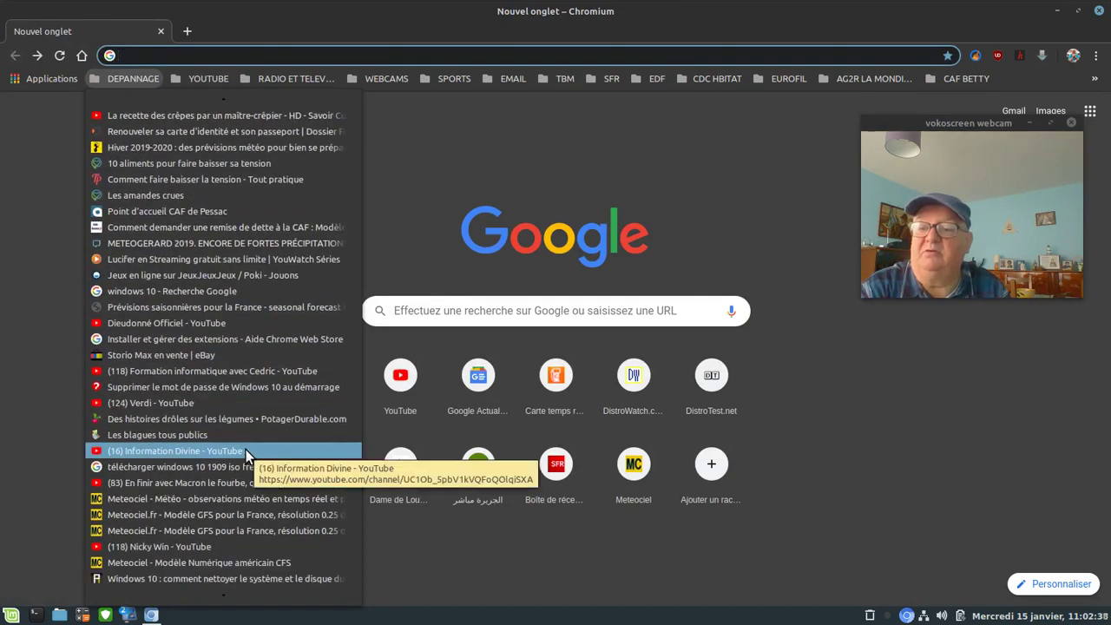
{"action": "scroll", "coordinate": [245, 454], "scroll_direction": "down", "scroll_amount": 1}
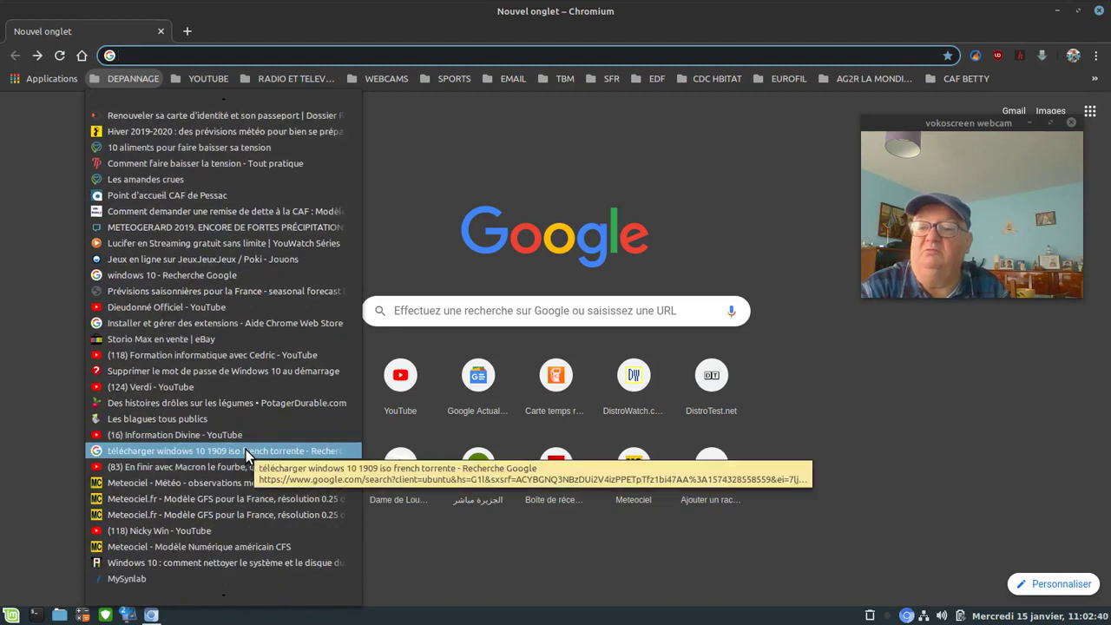
{"action": "scroll", "coordinate": [245, 454], "scroll_direction": "down", "scroll_amount": 5}
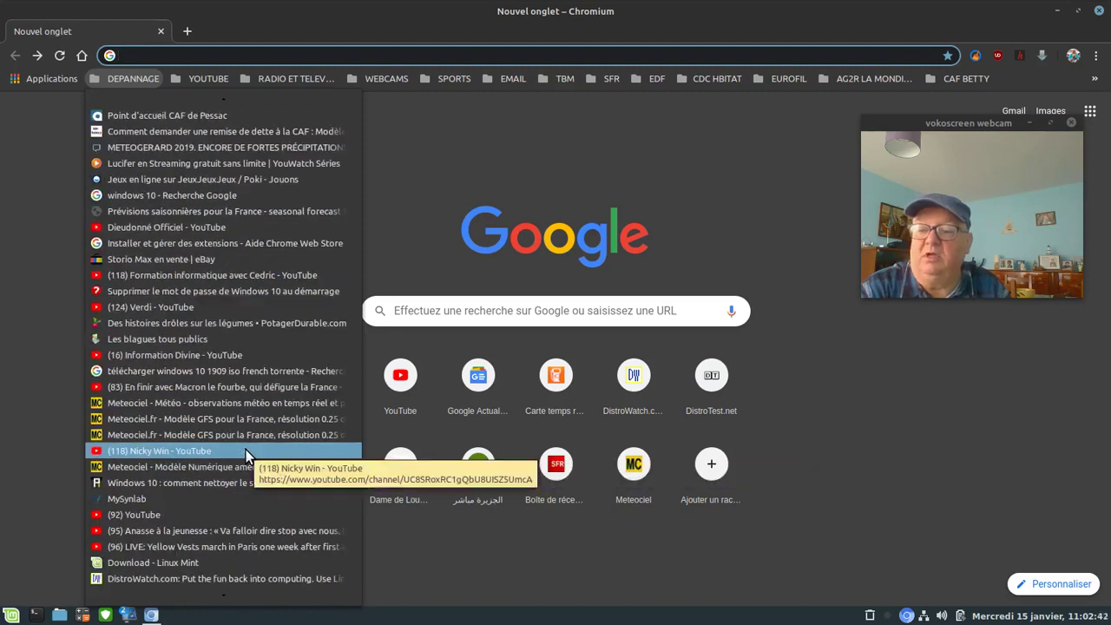
{"action": "scroll", "coordinate": [246, 454], "scroll_direction": "down", "scroll_amount": 6}
{"action": "scroll", "coordinate": [245, 450], "scroll_direction": "down", "scroll_amount": 6}
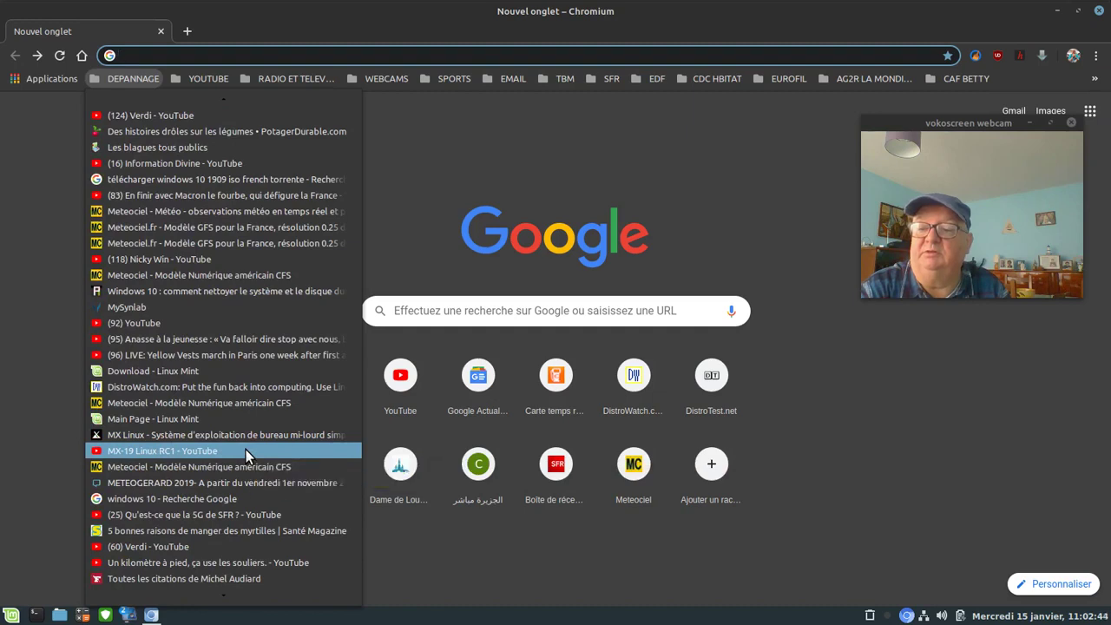
{"action": "scroll", "coordinate": [246, 450], "scroll_direction": "down", "scroll_amount": 5}
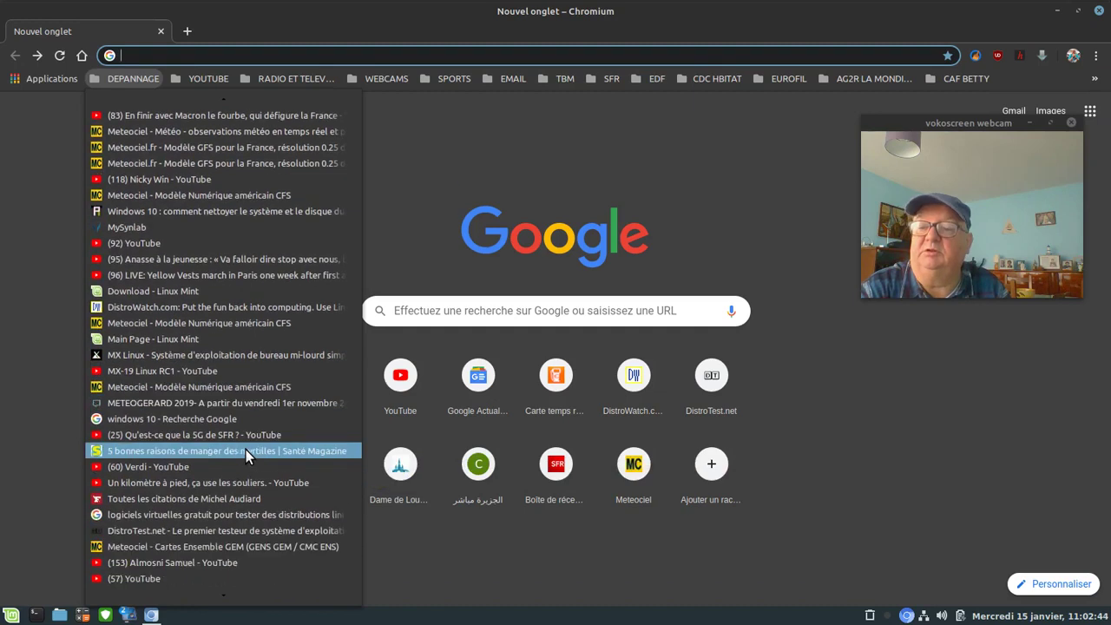
{"action": "left_click", "coordinate": [142, 340]}
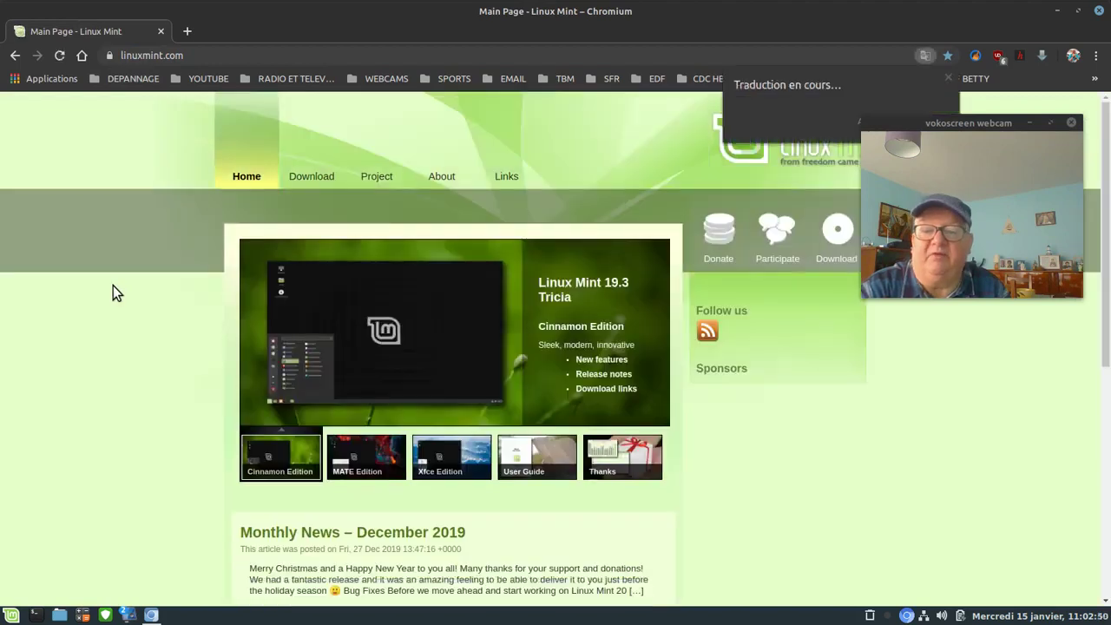
{"action": "scroll", "coordinate": [113, 287], "scroll_direction": "down", "scroll_amount": 2}
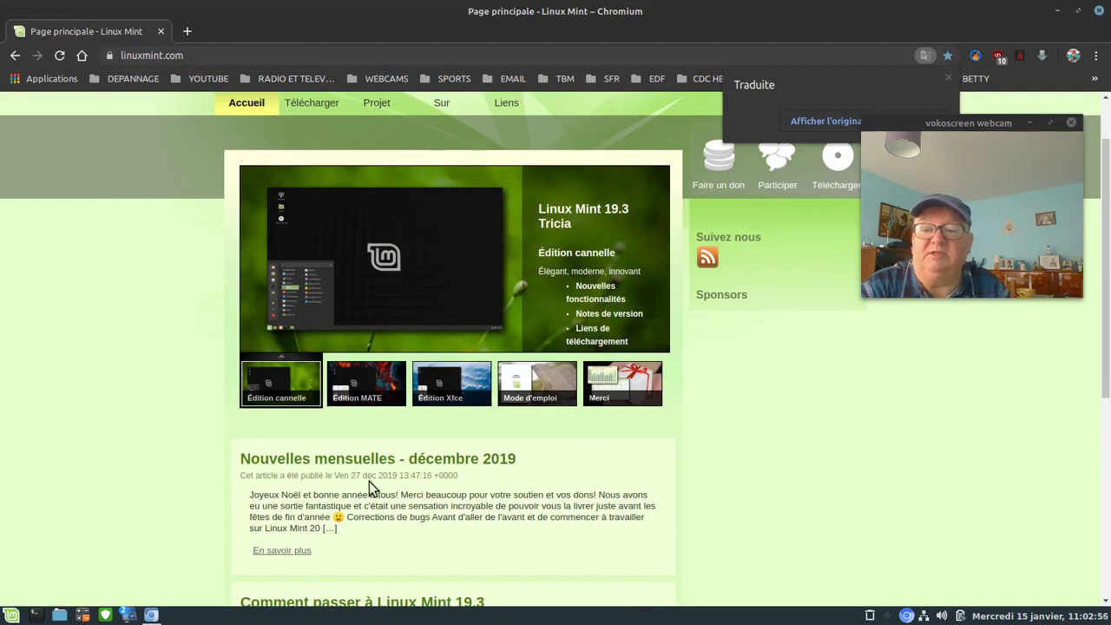
Step: Leave the Linux Mint site and open Google Actualités from the hidden overflow bookmarks
{"action": "left_click", "coordinate": [14, 58]}
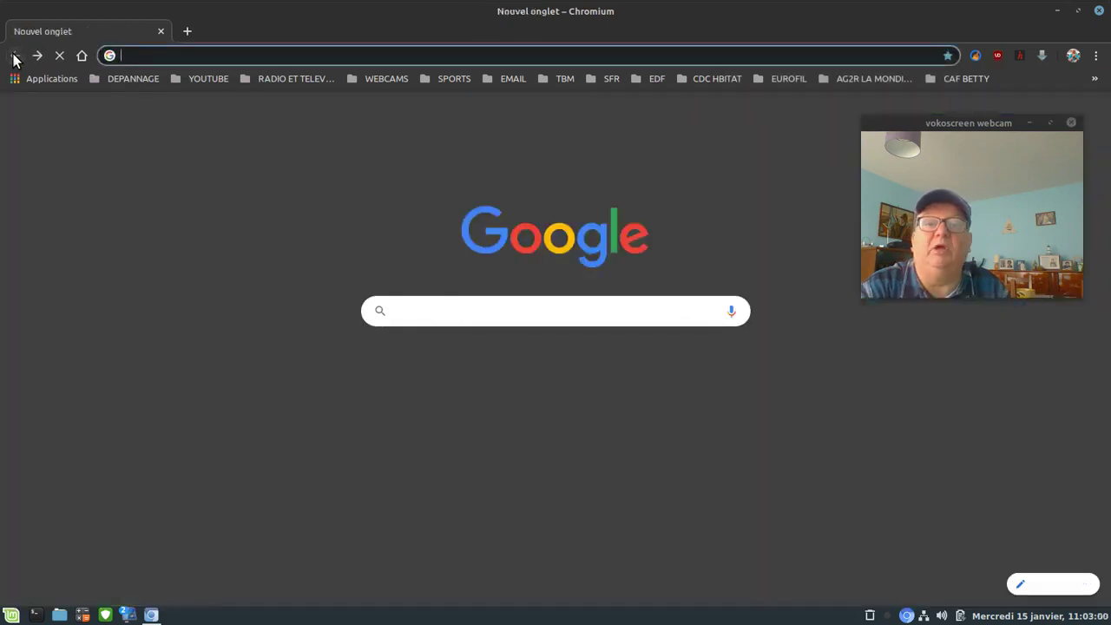
{"action": "left_click", "coordinate": [1095, 79]}
{"action": "left_click", "coordinate": [1034, 130]}
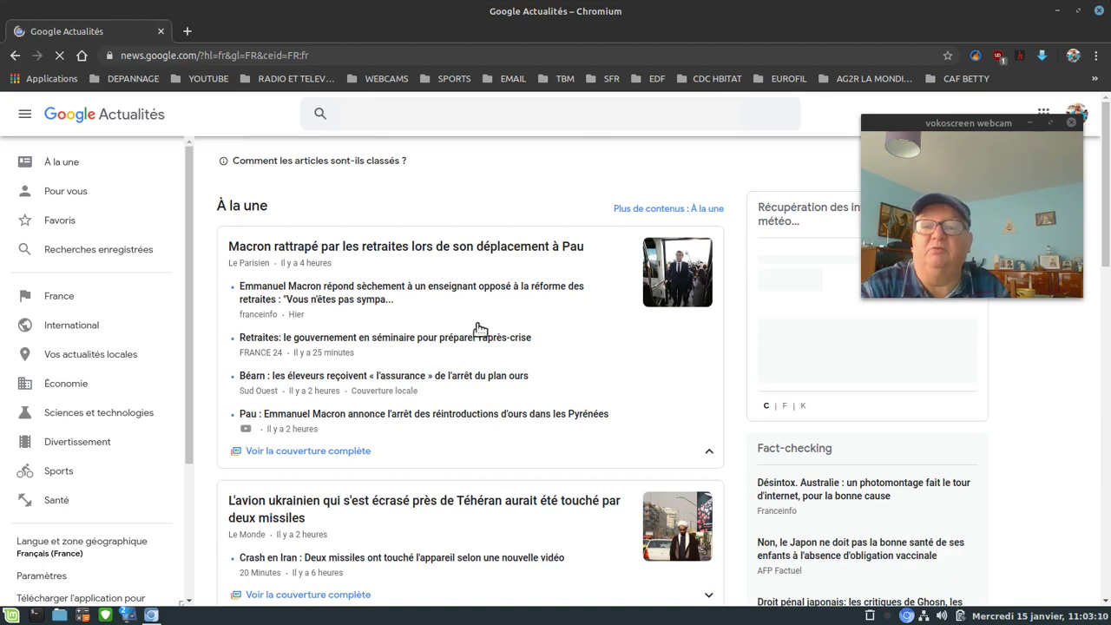
Step: Look through the "À la une" and "Pour vous" headlines and open the Tom's Guide article about Microsoft fixing a critical Windows security flaw
{"action": "scroll", "coordinate": [559, 347], "scroll_direction": "down", "scroll_amount": 1}
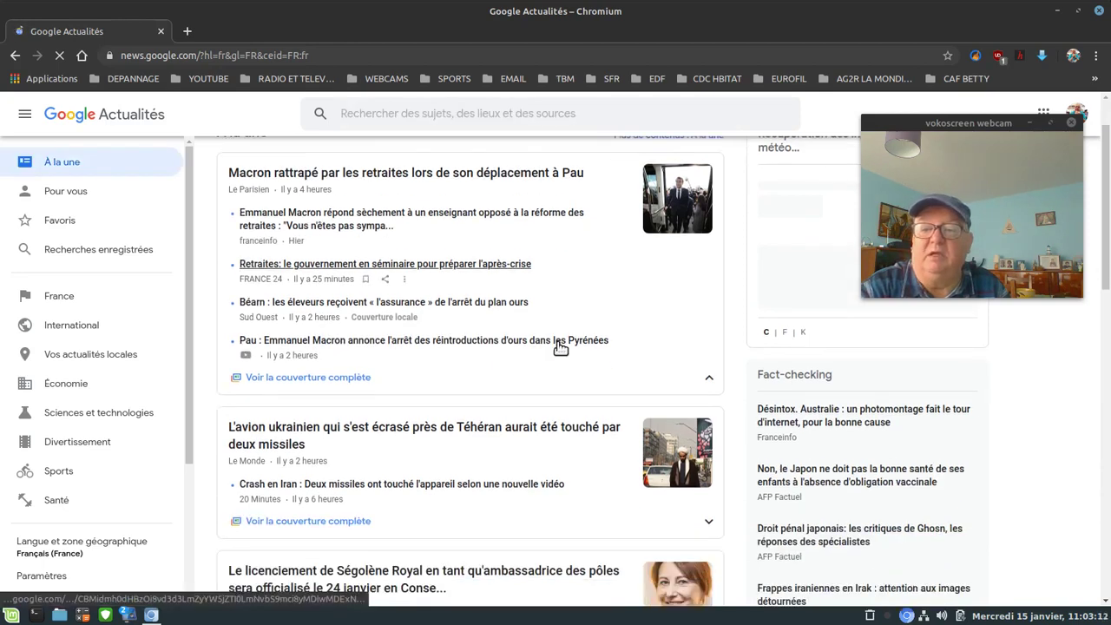
{"action": "scroll", "coordinate": [560, 347], "scroll_direction": "down", "scroll_amount": 1}
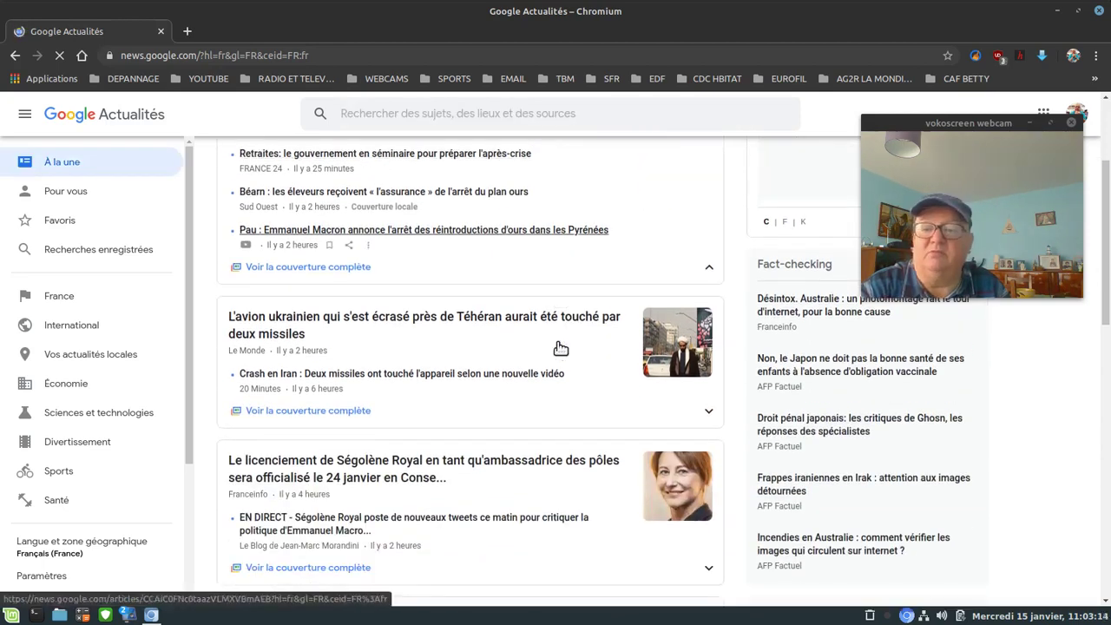
{"action": "scroll", "coordinate": [560, 348], "scroll_direction": "down", "scroll_amount": 1}
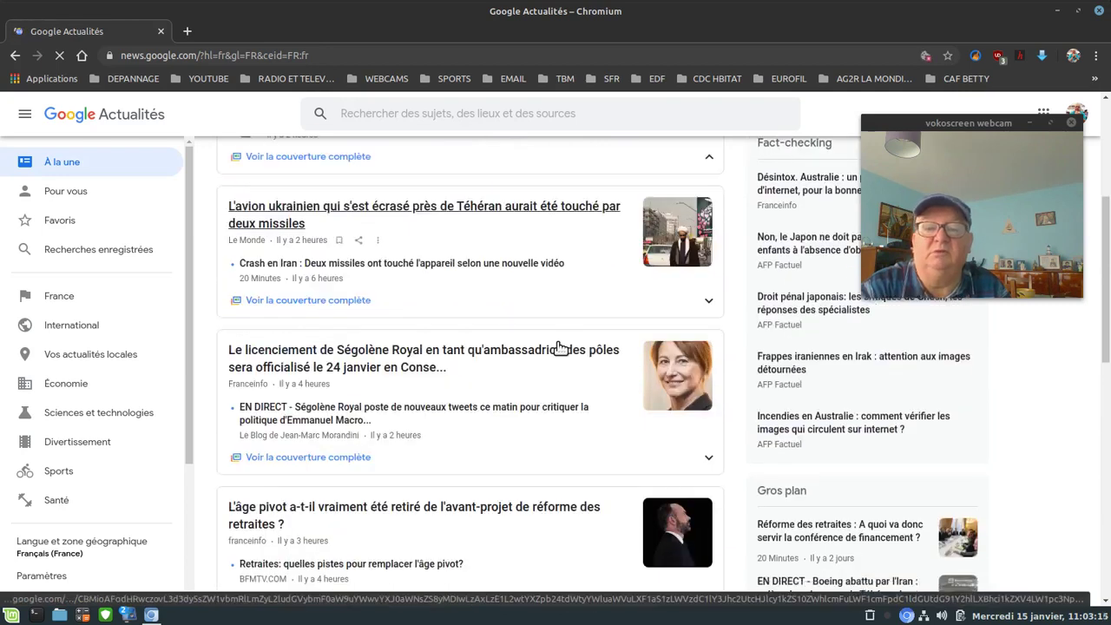
{"action": "scroll", "coordinate": [560, 347], "scroll_direction": "down", "scroll_amount": 1}
{"action": "scroll", "coordinate": [559, 348], "scroll_direction": "down", "scroll_amount": 3}
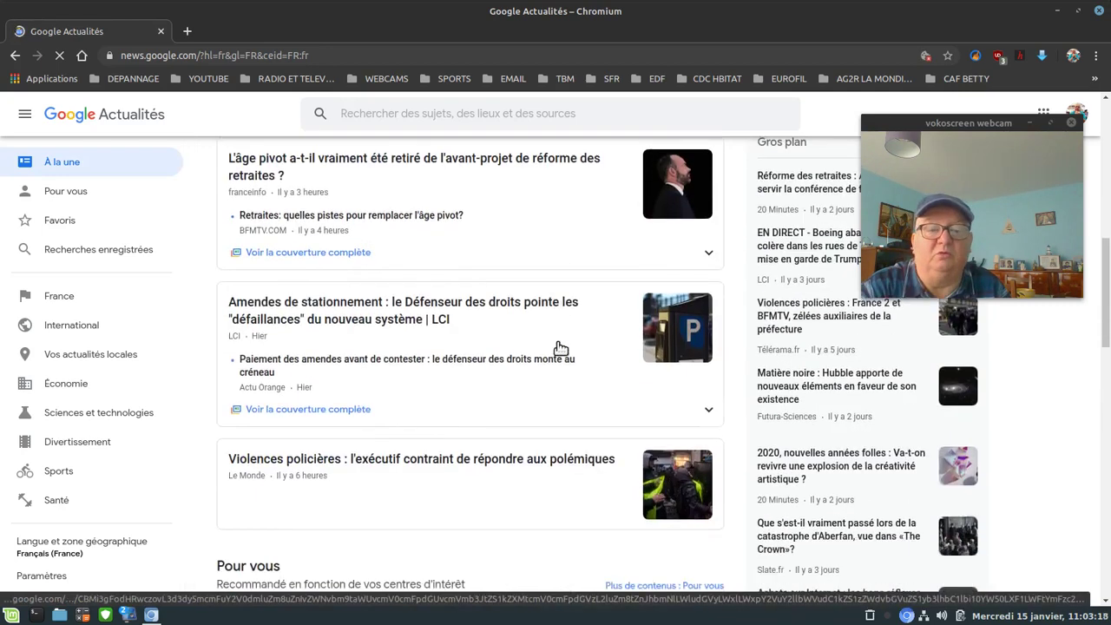
{"action": "scroll", "coordinate": [560, 348], "scroll_direction": "down", "scroll_amount": 1}
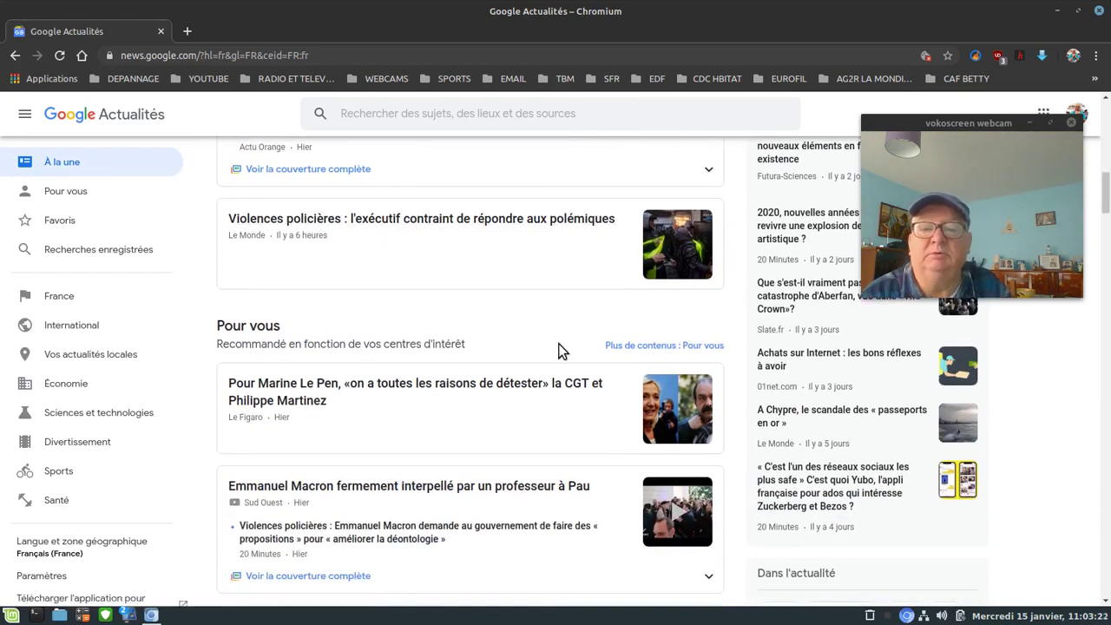
{"action": "scroll", "coordinate": [559, 348], "scroll_direction": "down", "scroll_amount": 3}
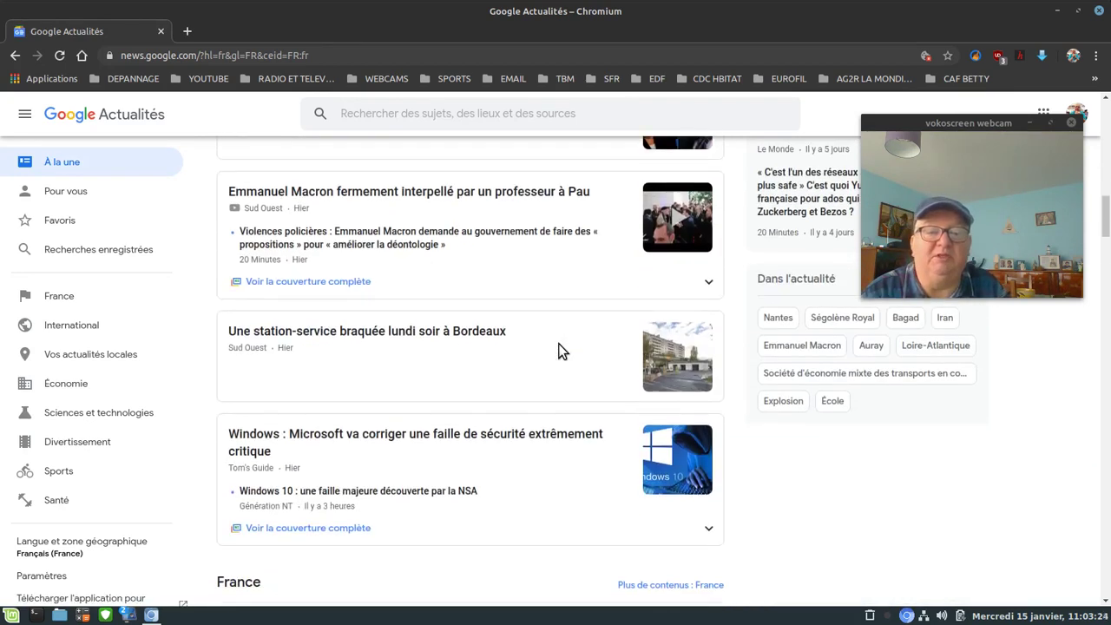
{"action": "scroll", "coordinate": [560, 348], "scroll_direction": "down", "scroll_amount": 2}
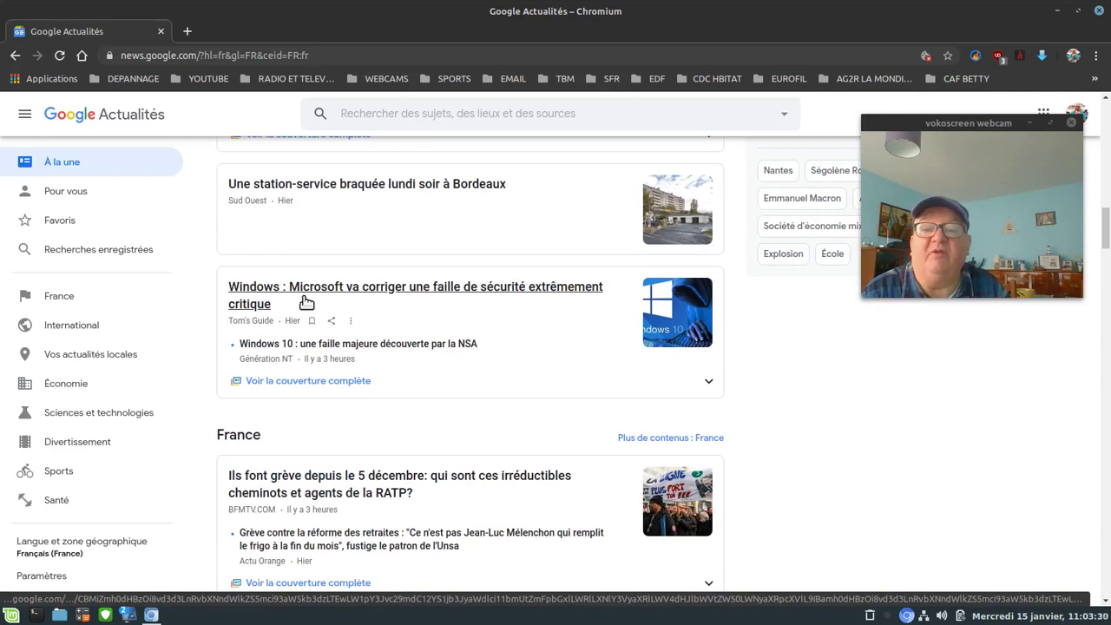
{"action": "left_click", "coordinate": [511, 292]}
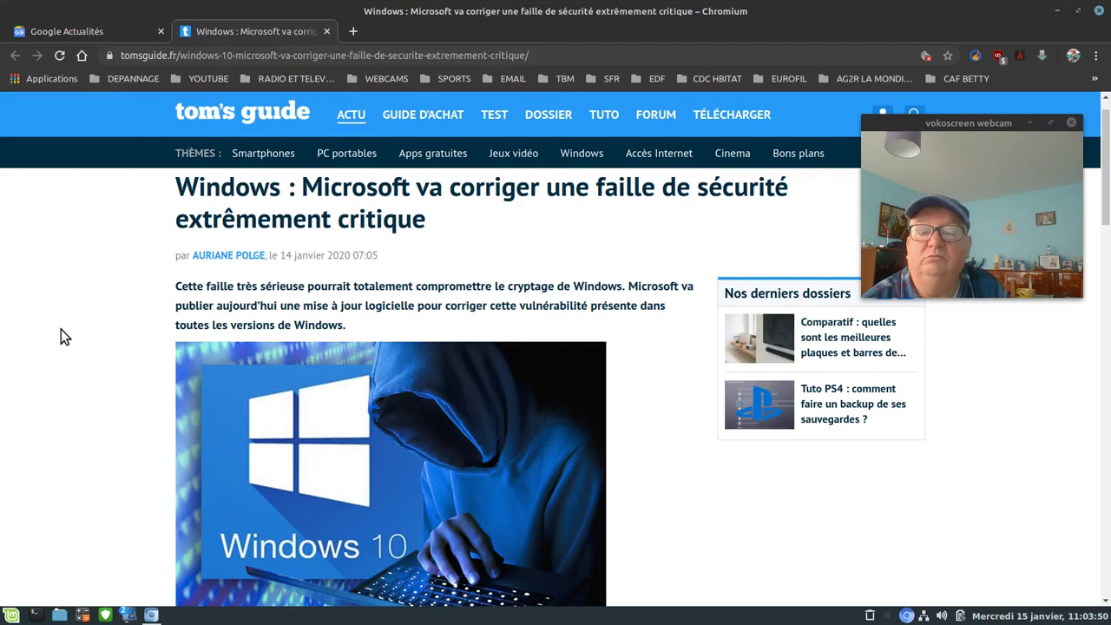
Step: Read the Tom's Guide article on the Windows security flaw through to its source line and close its tab
{"action": "scroll", "coordinate": [61, 329], "scroll_direction": "down", "scroll_amount": 7}
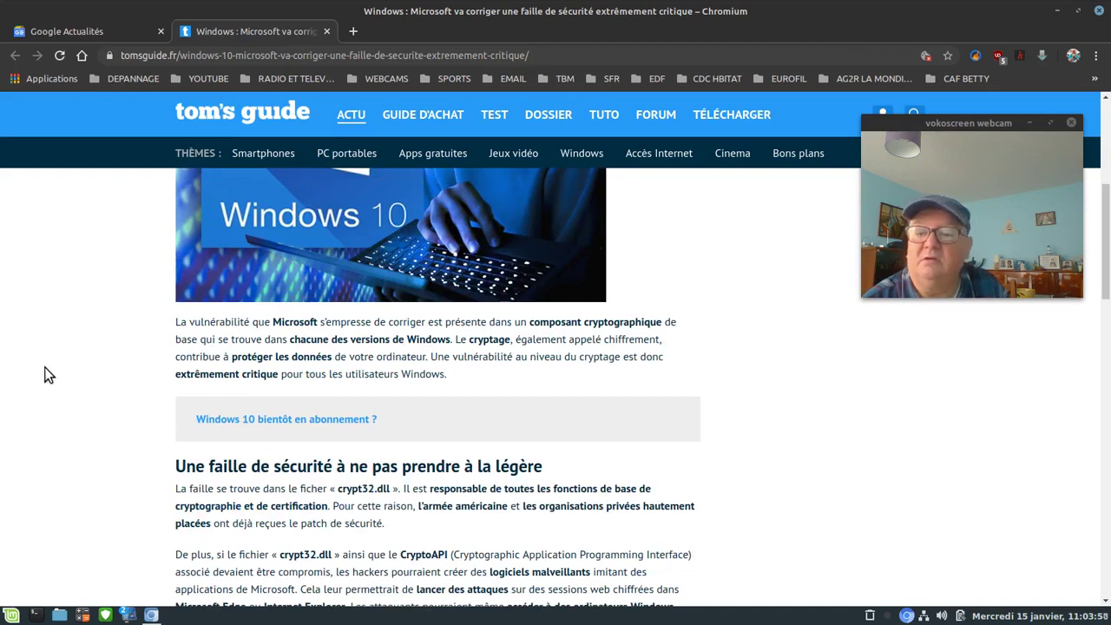
{"action": "scroll", "coordinate": [47, 375], "scroll_direction": "down", "scroll_amount": 2}
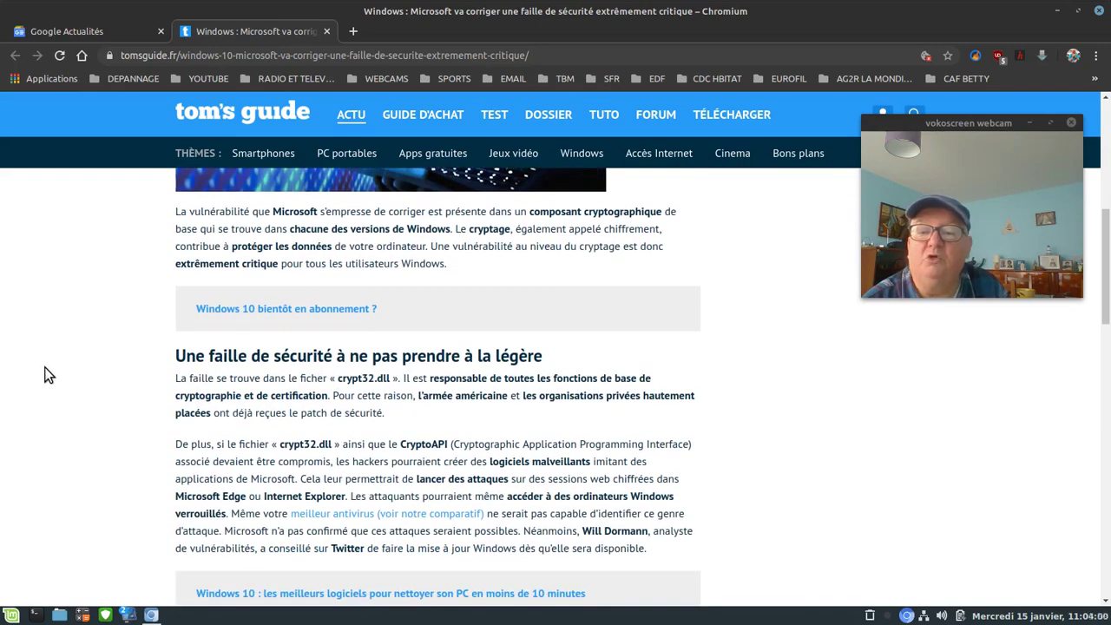
{"action": "scroll", "coordinate": [48, 375], "scroll_direction": "down", "scroll_amount": 1}
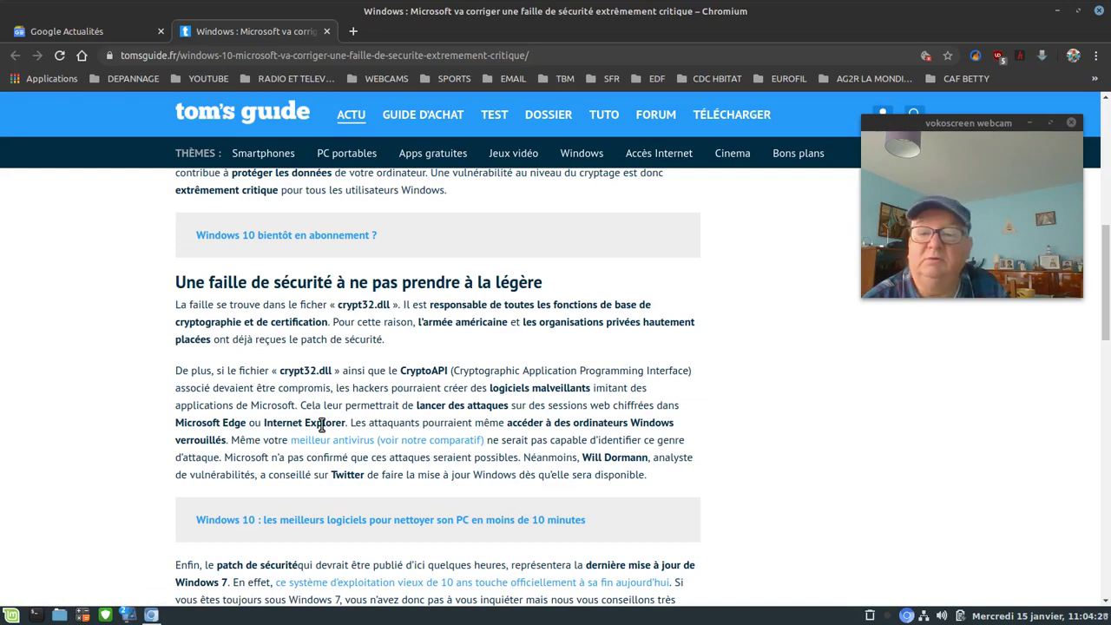
{"action": "scroll", "coordinate": [321, 424], "scroll_direction": "down", "scroll_amount": 2}
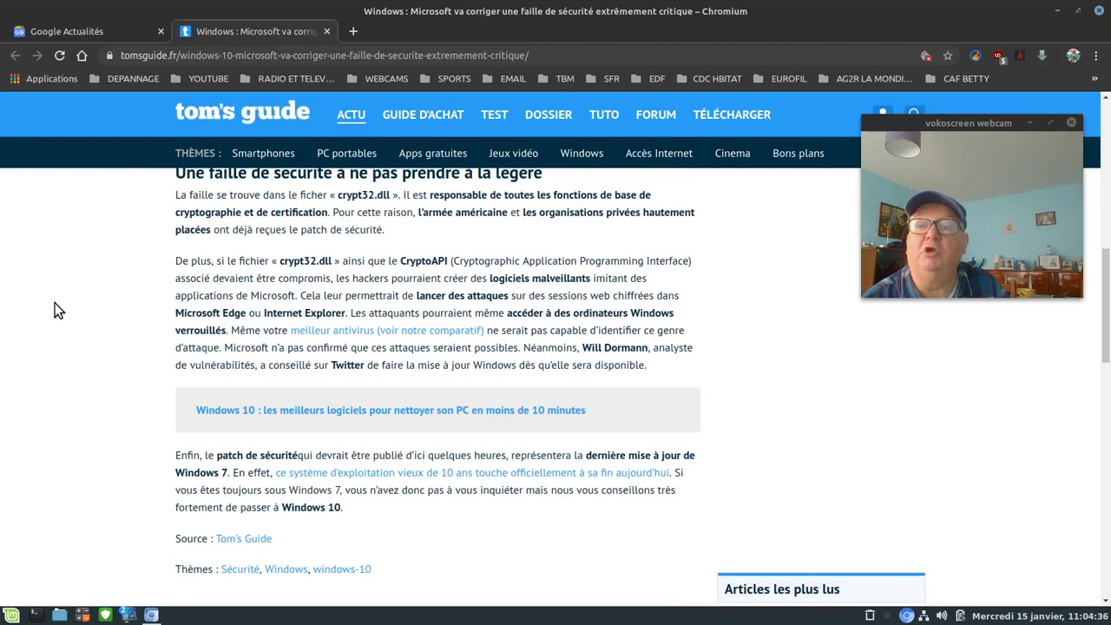
{"action": "scroll", "coordinate": [61, 302], "scroll_direction": "up", "scroll_amount": 7}
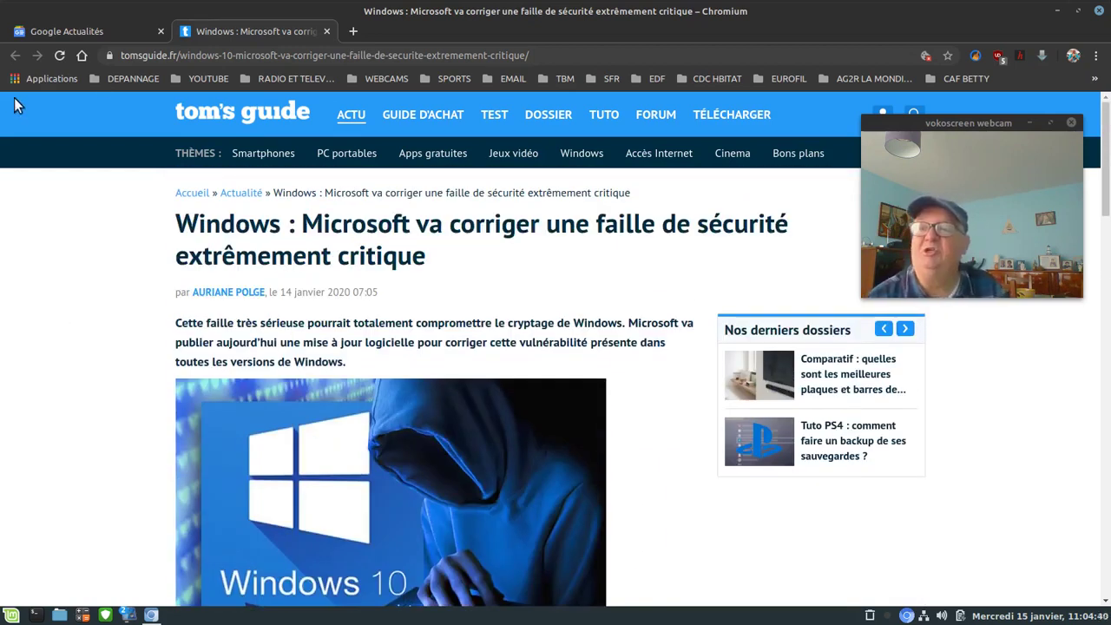
{"action": "left_click", "coordinate": [327, 31]}
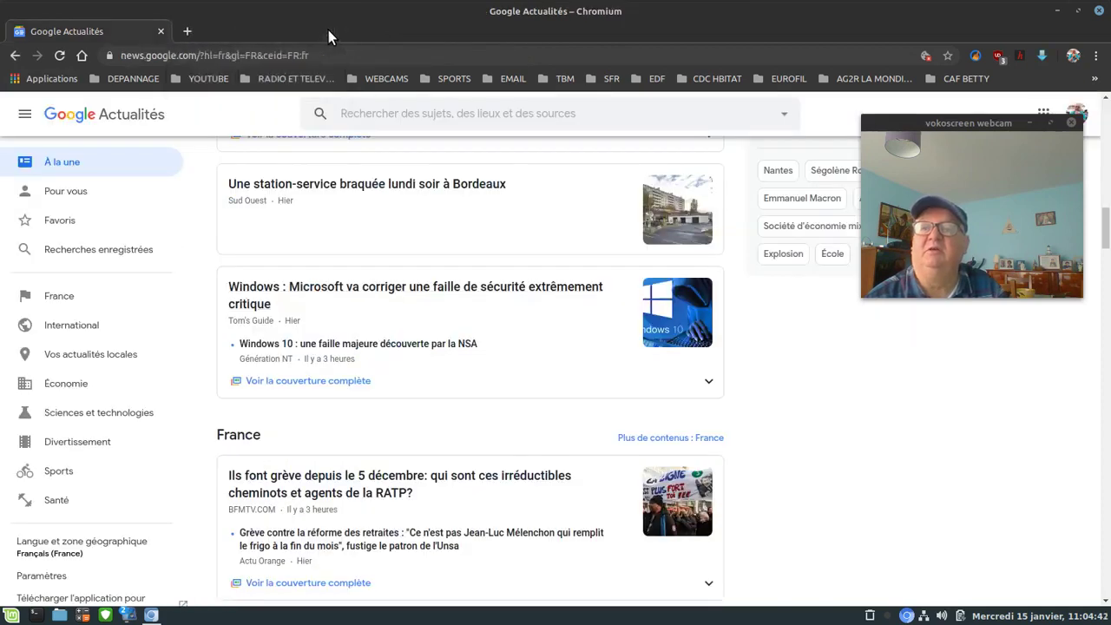
Step: Look through the France and International headlines and open the Gradignan local article about meeting a wrong-way vehicle in Gironde
{"action": "scroll", "coordinate": [501, 385], "scroll_direction": "down", "scroll_amount": 4}
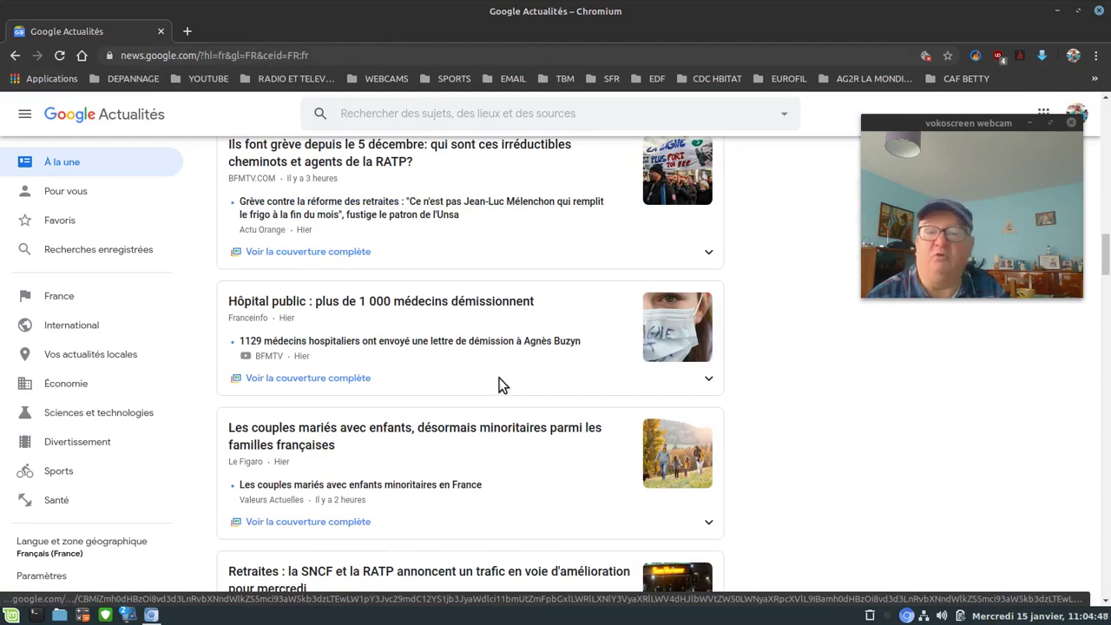
{"action": "scroll", "coordinate": [499, 378], "scroll_direction": "down", "scroll_amount": 1}
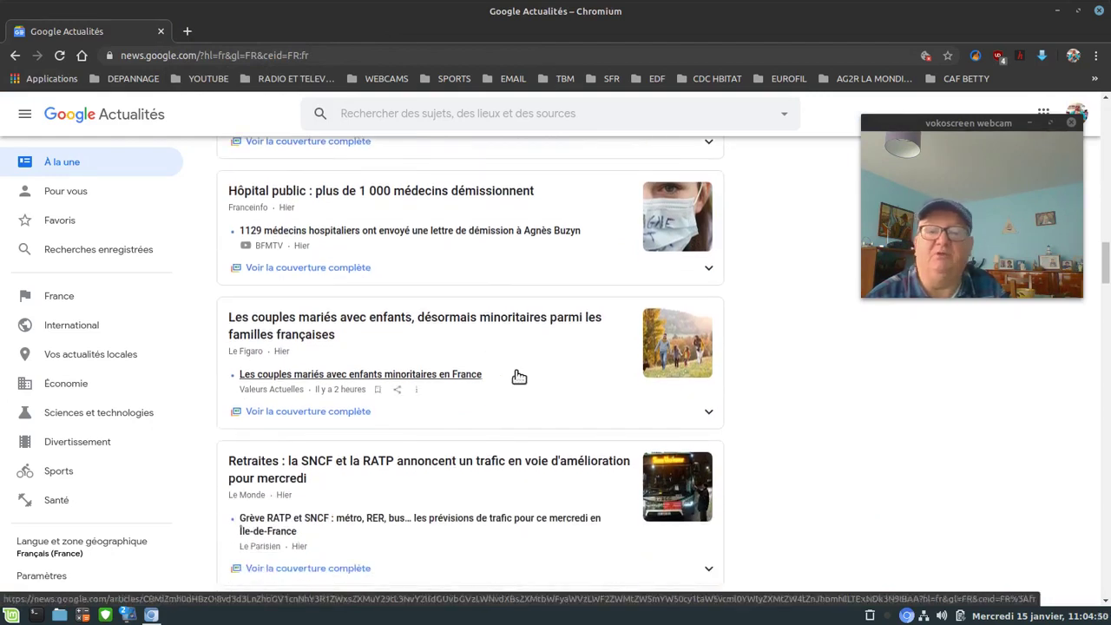
{"action": "scroll", "coordinate": [519, 376], "scroll_direction": "down", "scroll_amount": 2}
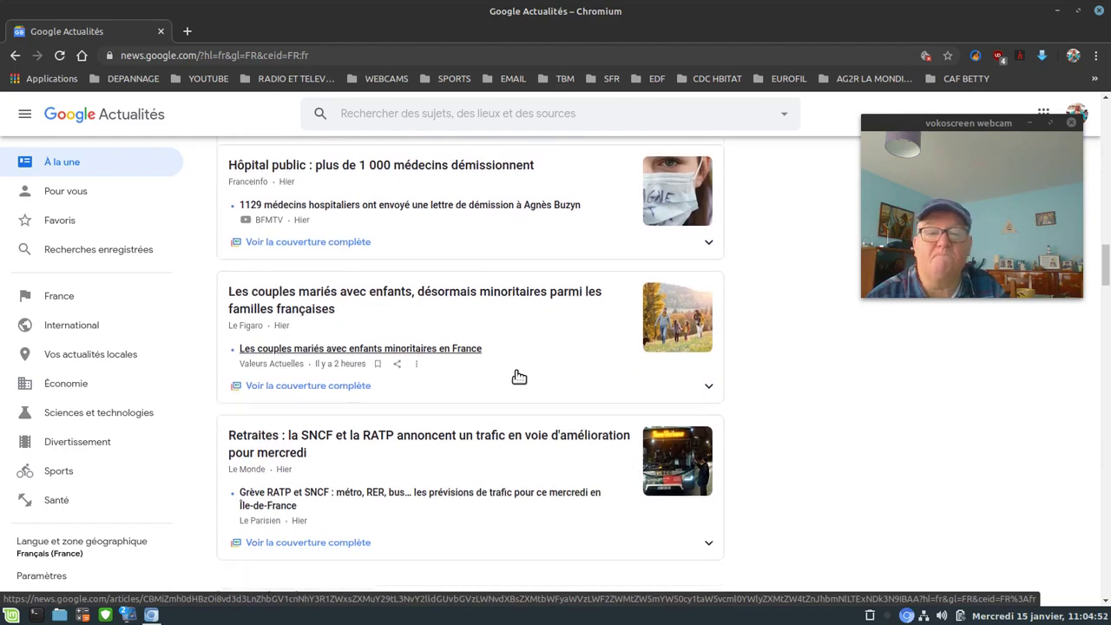
{"action": "scroll", "coordinate": [519, 377], "scroll_direction": "down", "scroll_amount": 2}
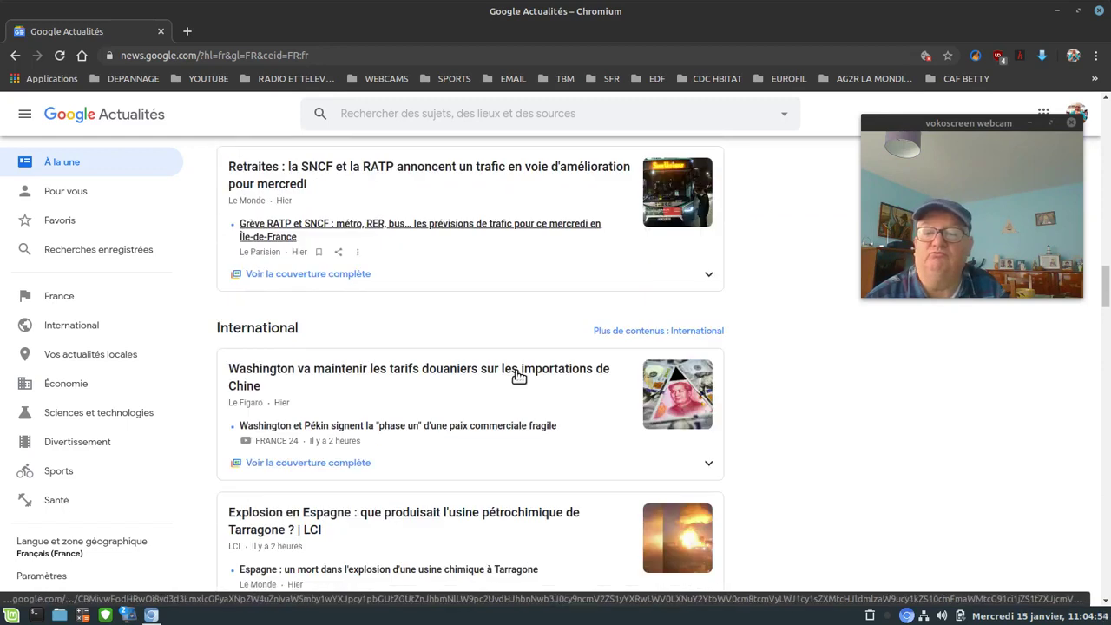
{"action": "scroll", "coordinate": [519, 377], "scroll_direction": "down", "scroll_amount": 2}
{"action": "scroll", "coordinate": [519, 377], "scroll_direction": "down", "scroll_amount": 2}
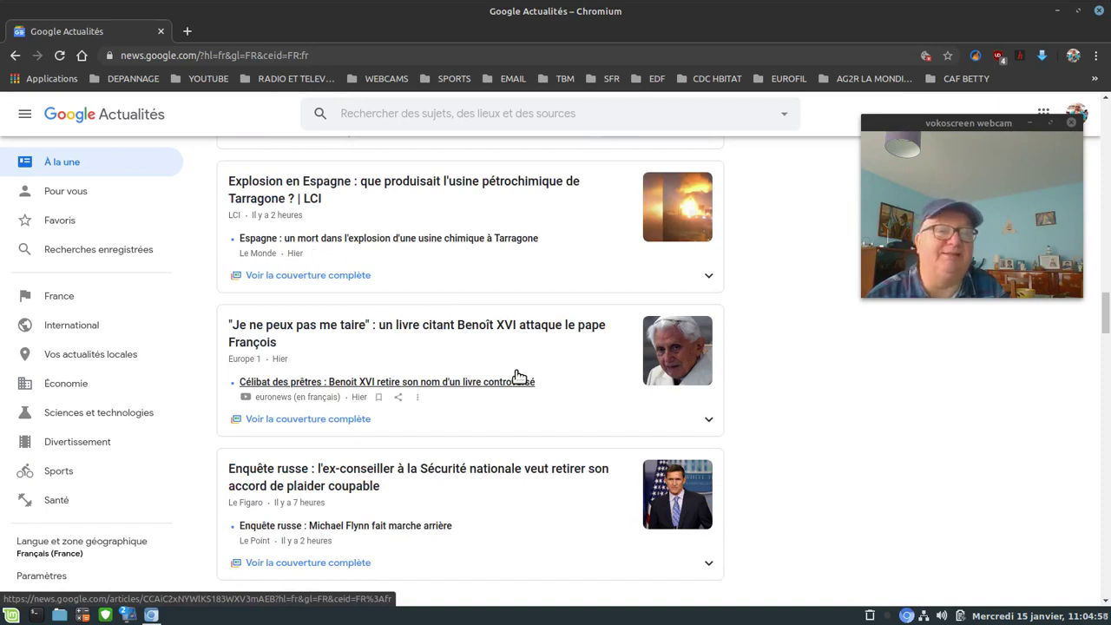
{"action": "scroll", "coordinate": [519, 377], "scroll_direction": "down", "scroll_amount": 4}
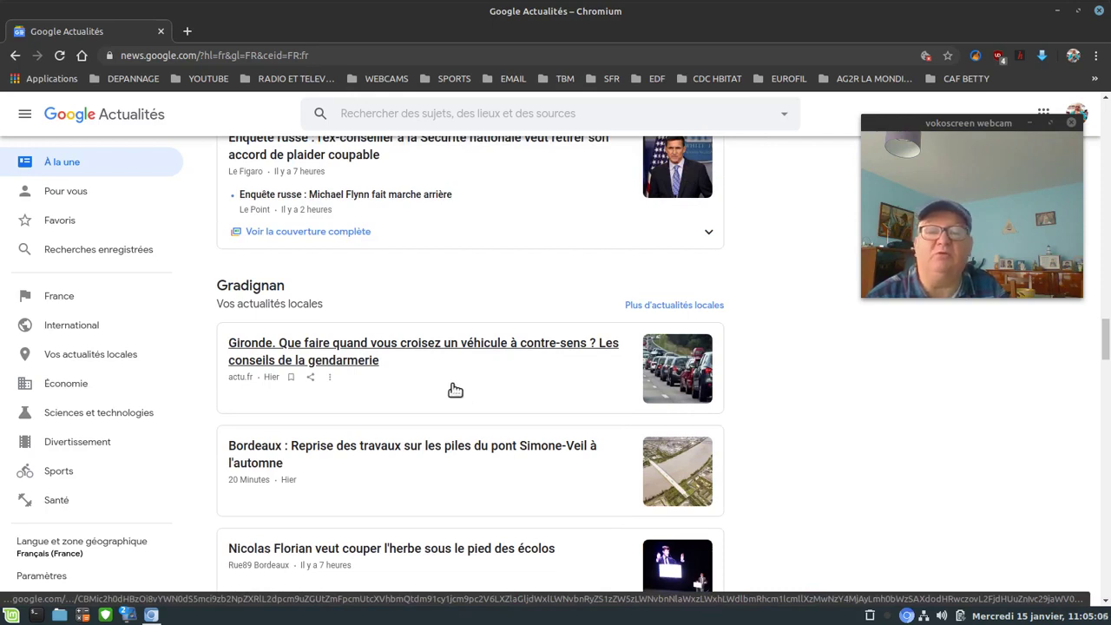
{"action": "left_click", "coordinate": [435, 346]}
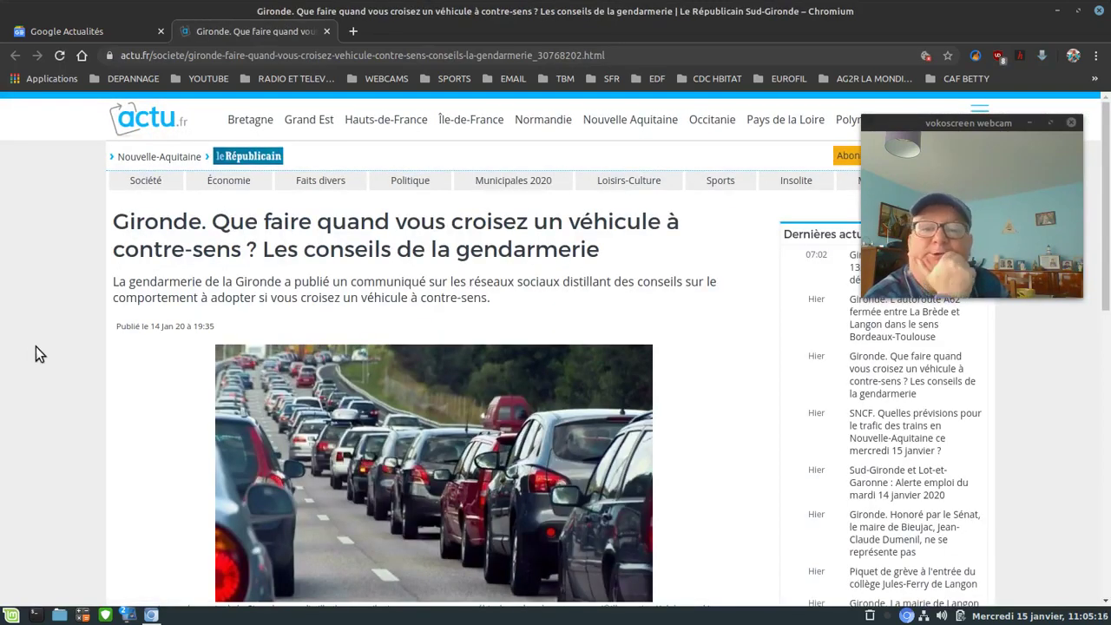
Step: Read the actu.fr article with the gendarmerie's advice on wrong-way vehicles to its end and close its tab
{"action": "scroll", "coordinate": [39, 352], "scroll_direction": "down", "scroll_amount": 4}
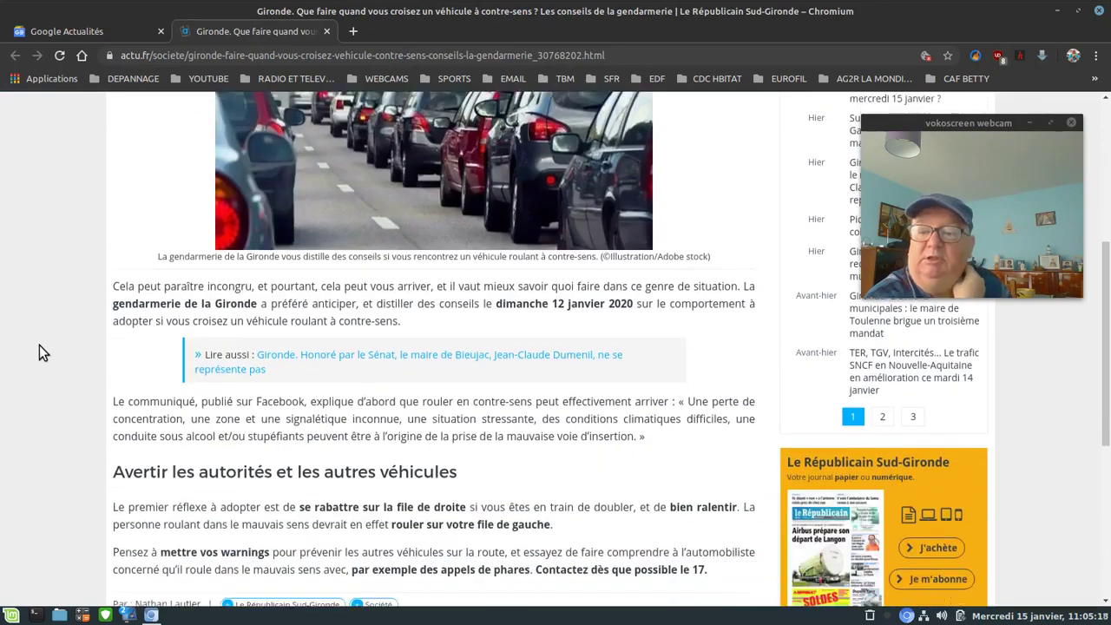
{"action": "scroll", "coordinate": [39, 346], "scroll_direction": "down", "scroll_amount": 2}
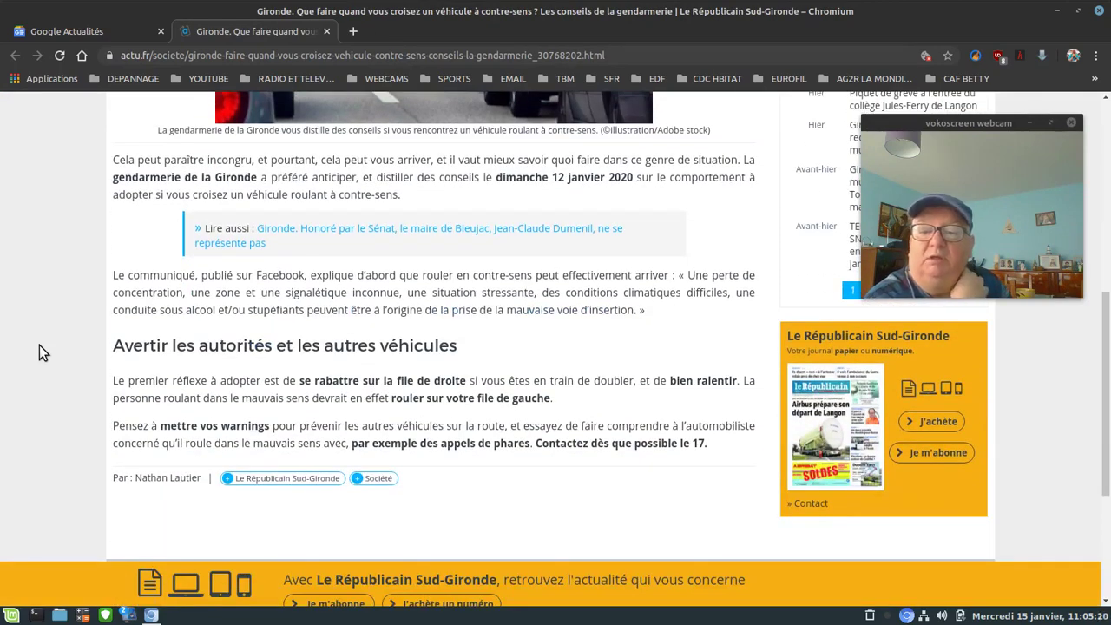
{"action": "scroll", "coordinate": [39, 344], "scroll_direction": "up", "scroll_amount": 9}
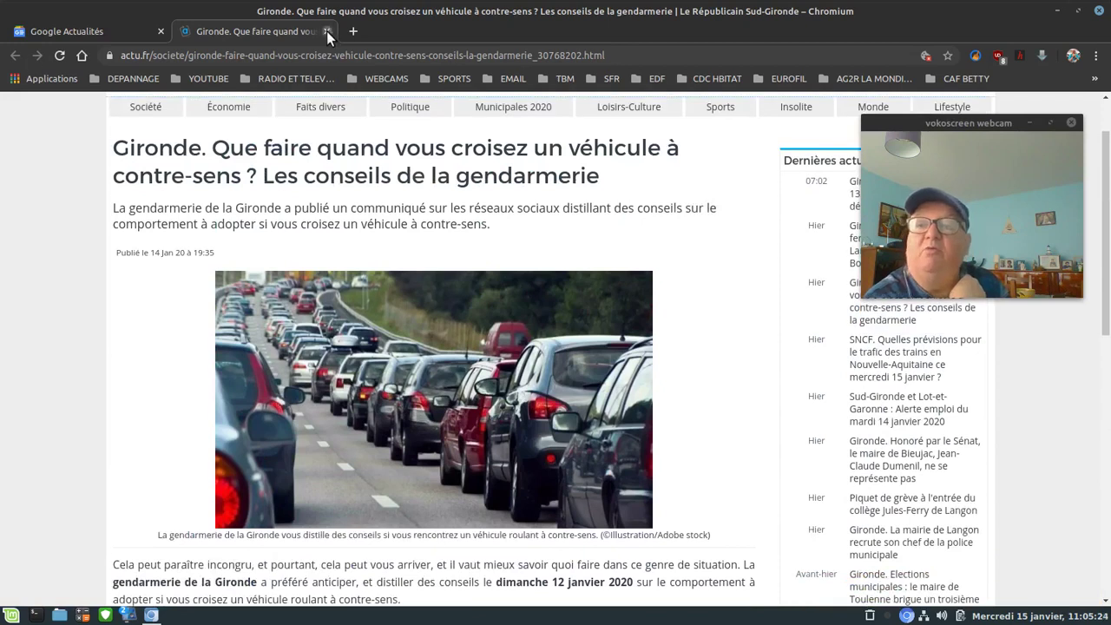
{"action": "left_click", "coordinate": [326, 31]}
Step: Look through the Économie and "Sciences et technologies" headlines and return to the new tab page
{"action": "scroll", "coordinate": [423, 312], "scroll_direction": "down", "scroll_amount": 2}
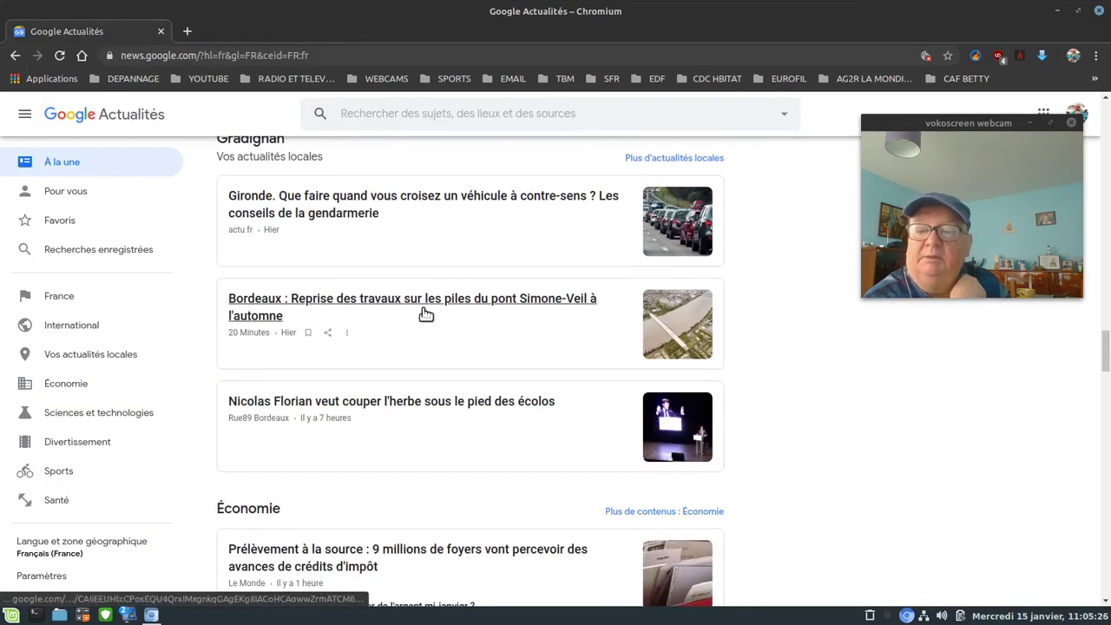
{"action": "scroll", "coordinate": [424, 310], "scroll_direction": "down", "scroll_amount": 4}
{"action": "scroll", "coordinate": [424, 310], "scroll_direction": "down", "scroll_amount": 3}
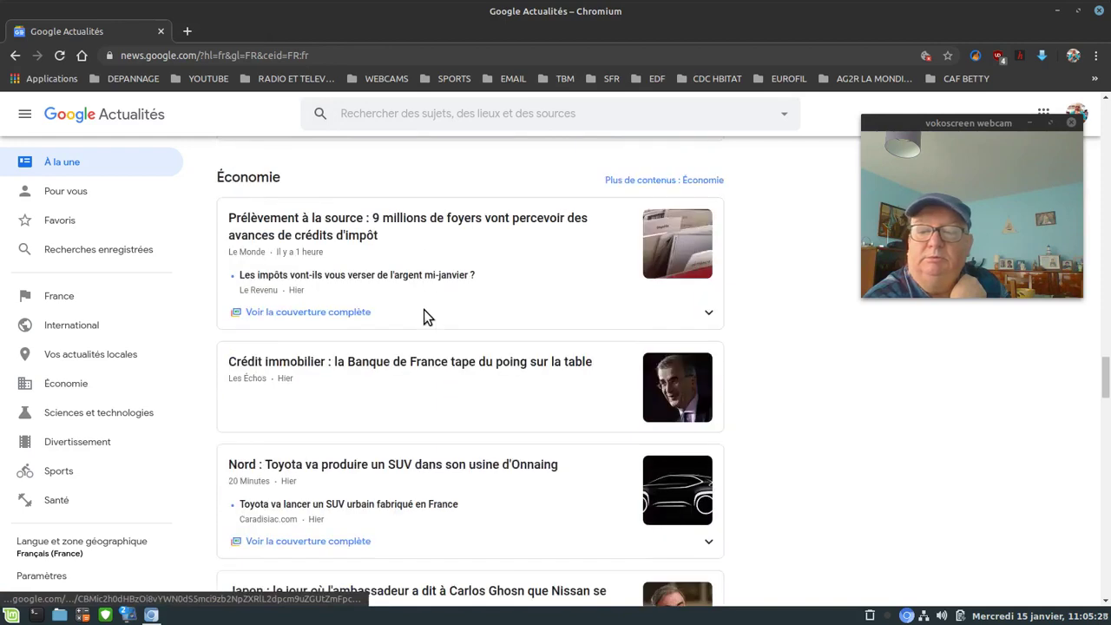
{"action": "scroll", "coordinate": [423, 310], "scroll_direction": "down", "scroll_amount": 8}
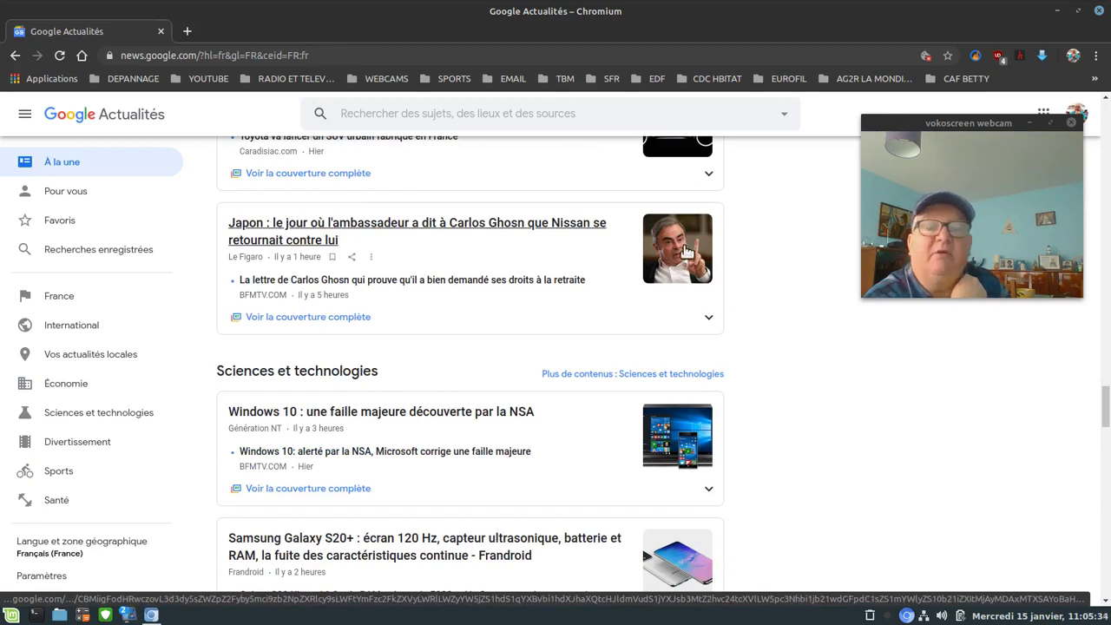
{"action": "left_click", "coordinate": [14, 57]}
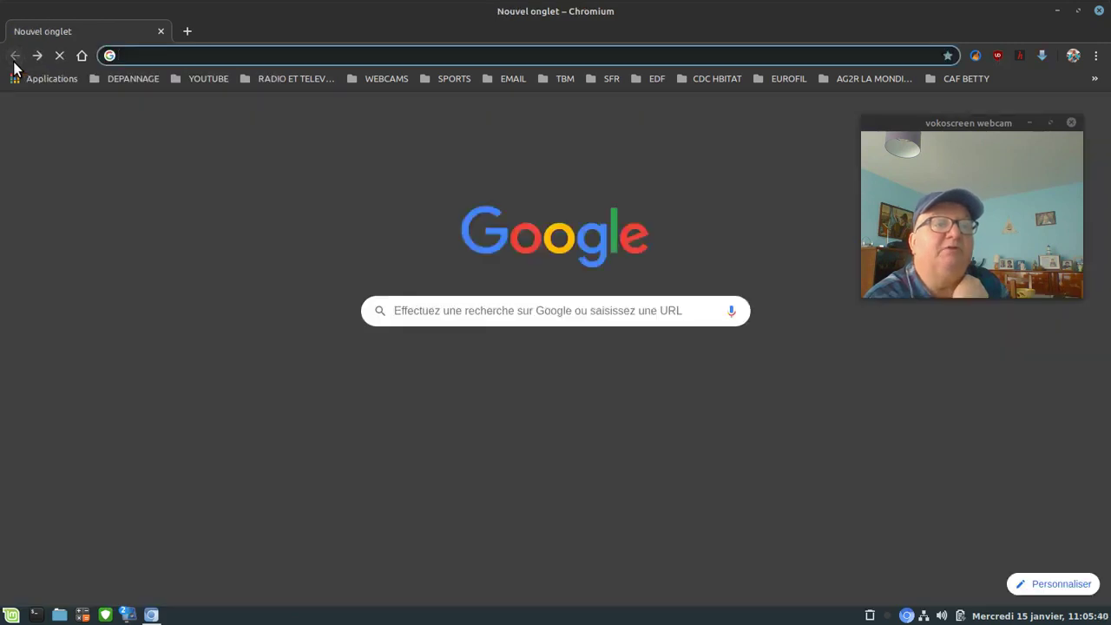
{"action": "left_click", "coordinate": [1092, 79]}
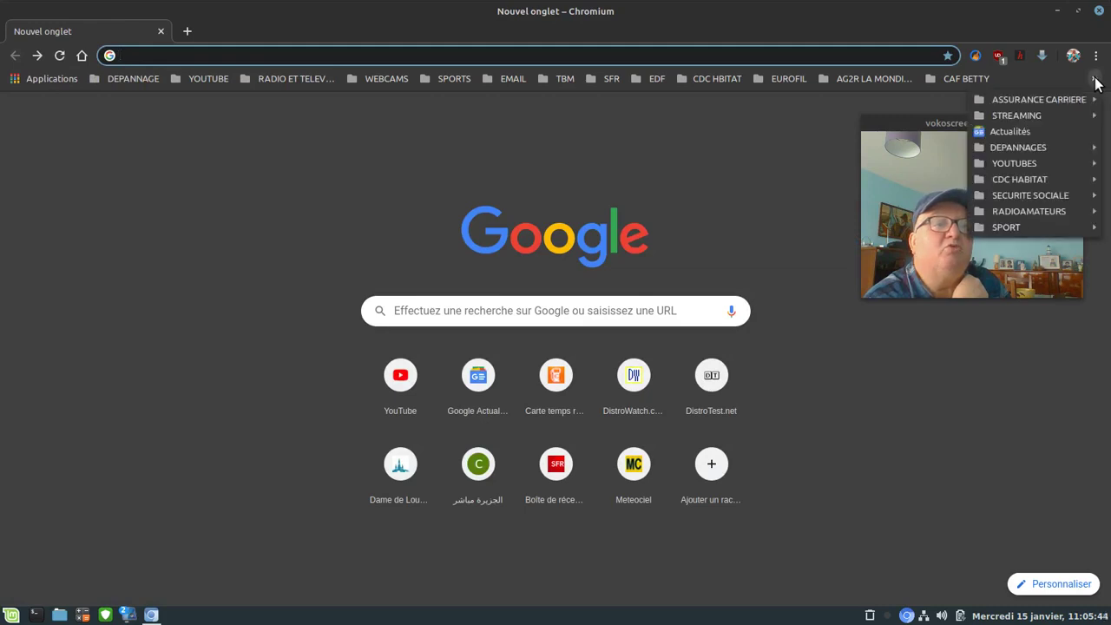
{"action": "left_click", "coordinate": [644, 172]}
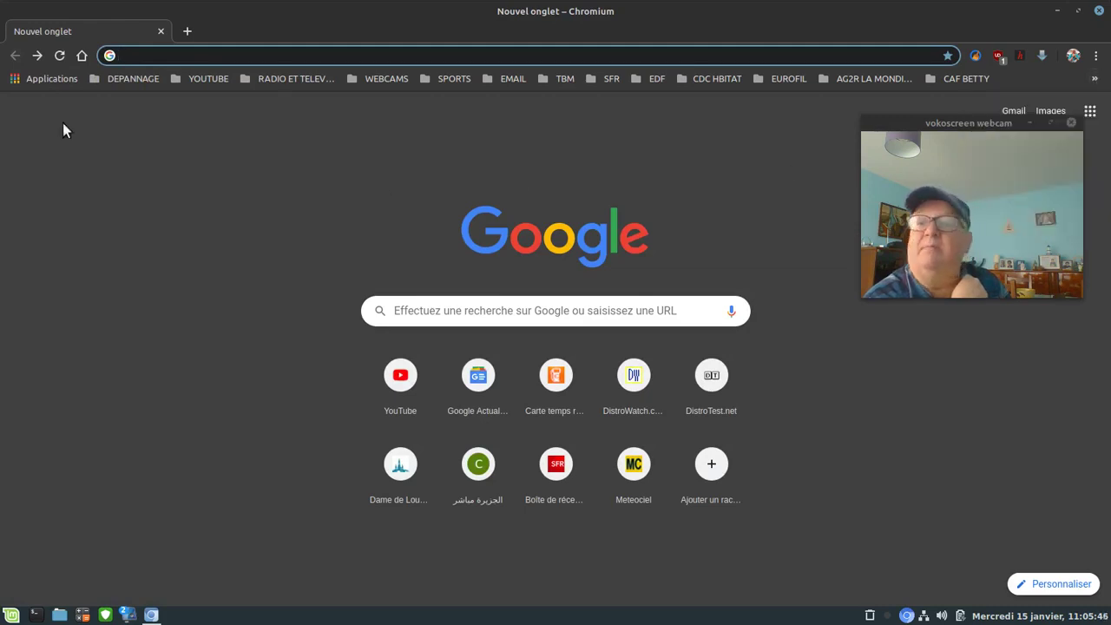
{"action": "left_click", "coordinate": [133, 80]}
{"action": "left_click", "coordinate": [493, 145]}
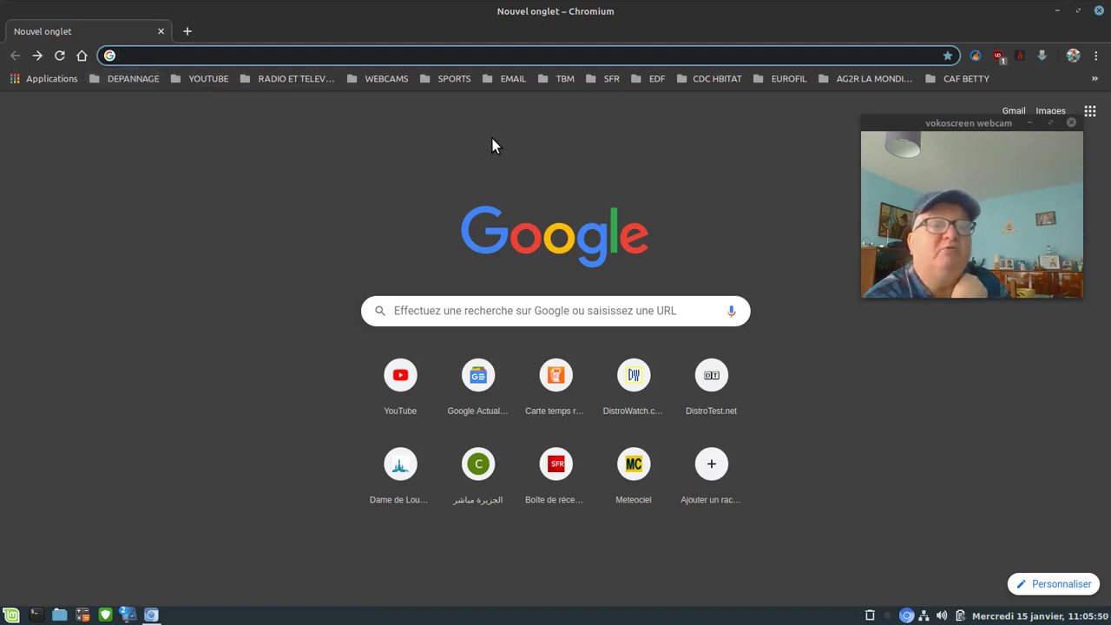
Step: Switch to the vokoscreen 2.5.0 recorder window and move the webcam preview away so it no longer covers the recording controls
{"action": "mouse_move", "coordinate": [130, 618]}
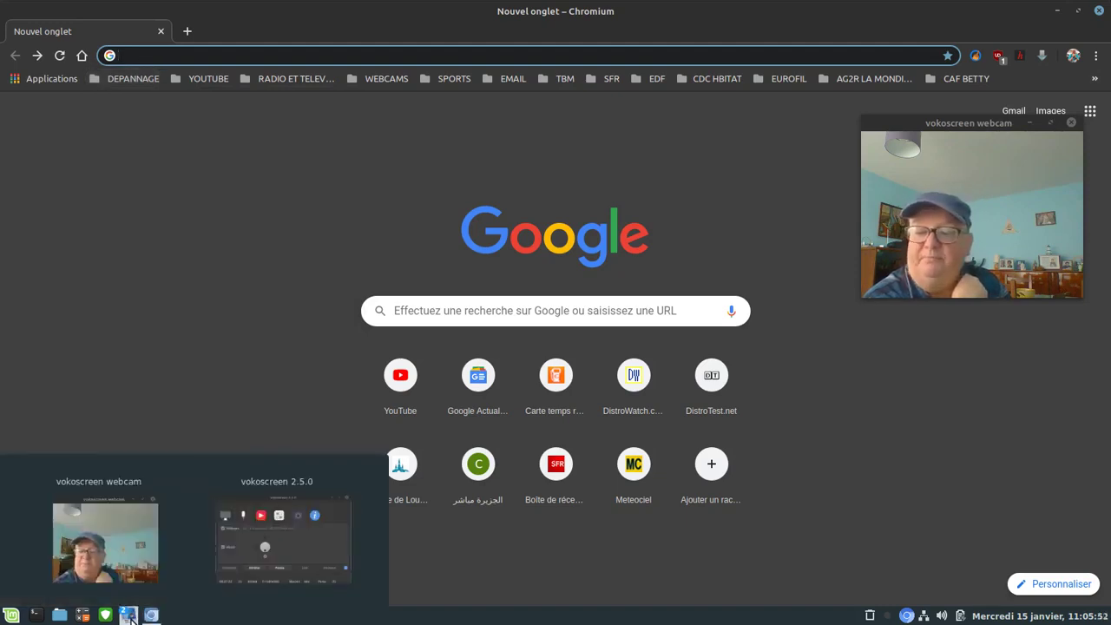
{"action": "mouse_move", "coordinate": [281, 545]}
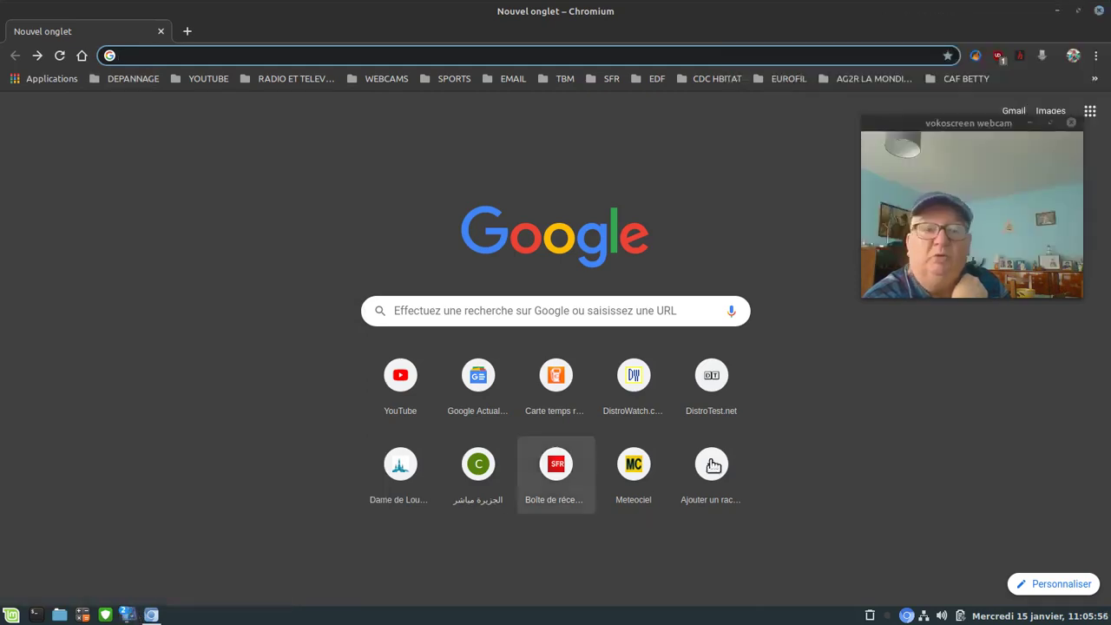
{"action": "left_click", "coordinate": [264, 541]}
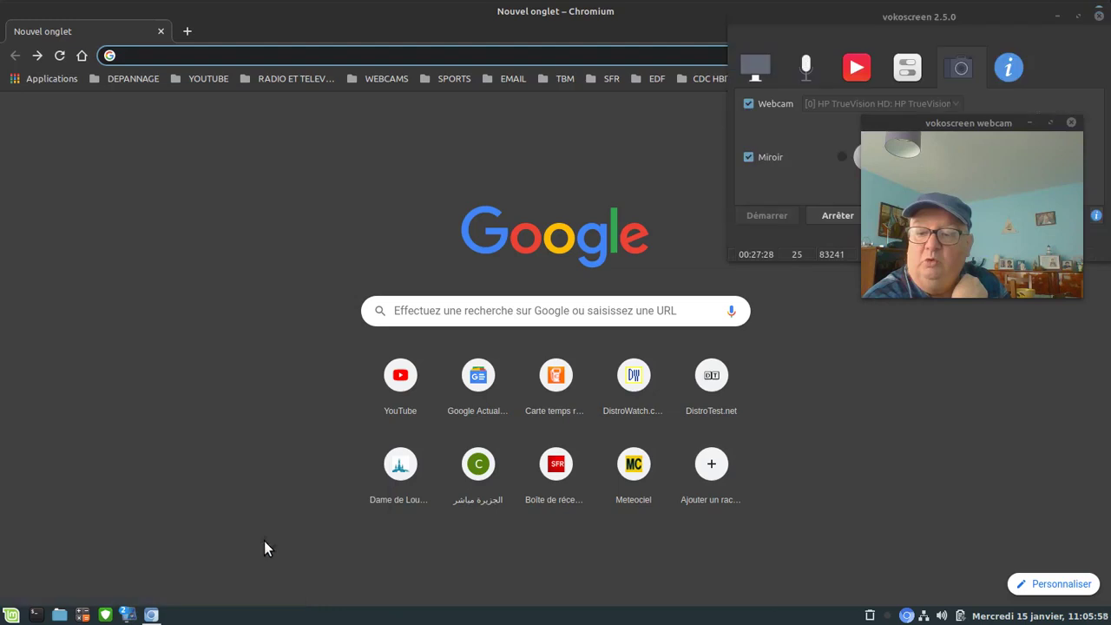
{"action": "left_click_drag", "start_coordinate": [900, 122], "coordinate": [146, 97]}
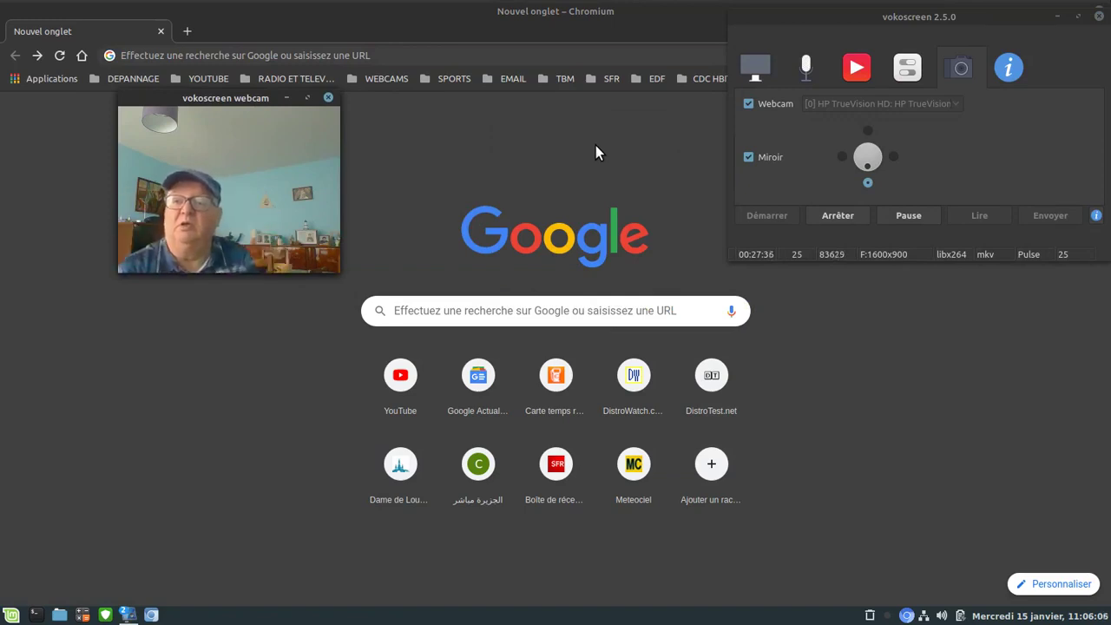
Step: Move the vokoscreen recorder off the browser's window controls and minimize Chromium to show the desktop
{"action": "left_click_drag", "start_coordinate": [771, 26], "coordinate": [695, 125]}
{"action": "left_click", "coordinate": [1059, 13]}
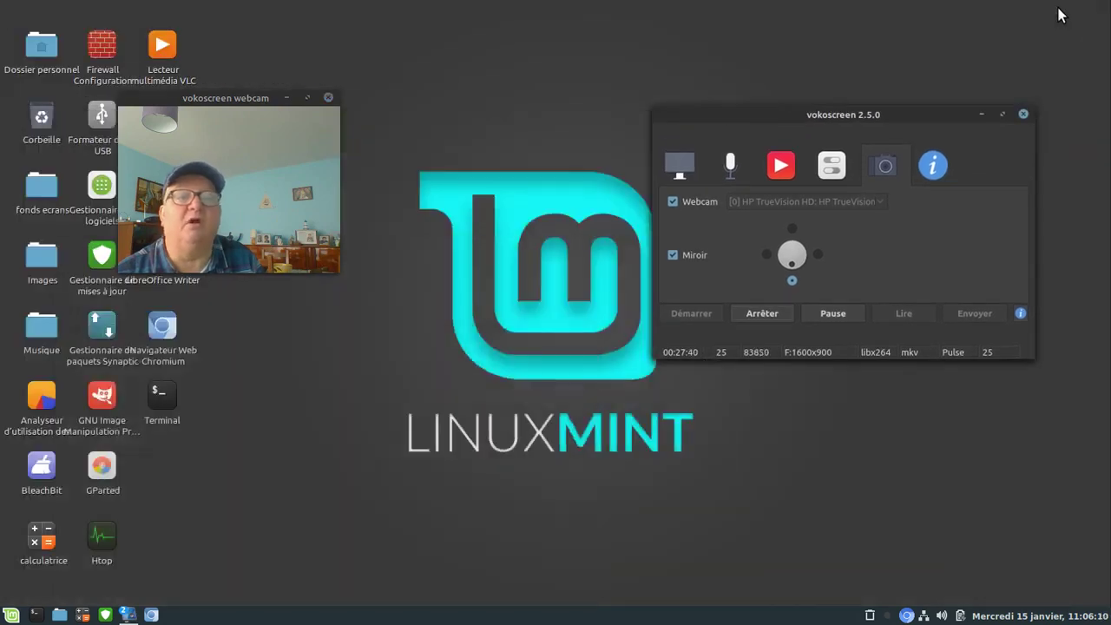
Step: Rearrange the recording windows, placing the webcam preview below the recorder and the recorder nearer the desktop's upper-right edge
{"action": "left_click_drag", "start_coordinate": [259, 104], "coordinate": [525, 48]}
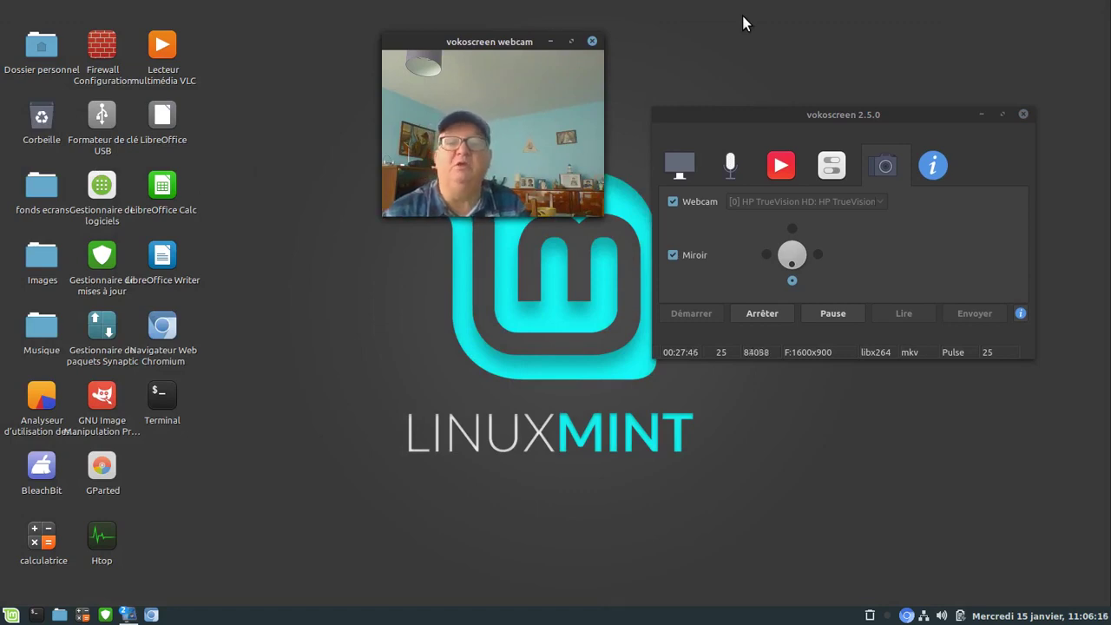
{"action": "left_click_drag", "start_coordinate": [414, 40], "coordinate": [265, 2]}
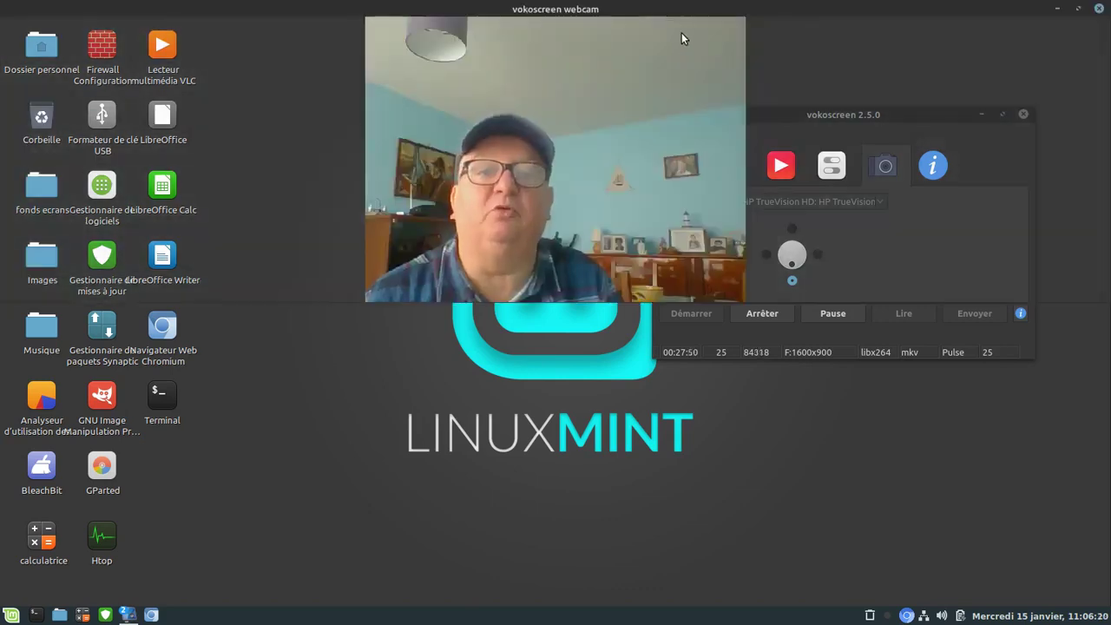
{"action": "double_click", "coordinate": [666, 13]}
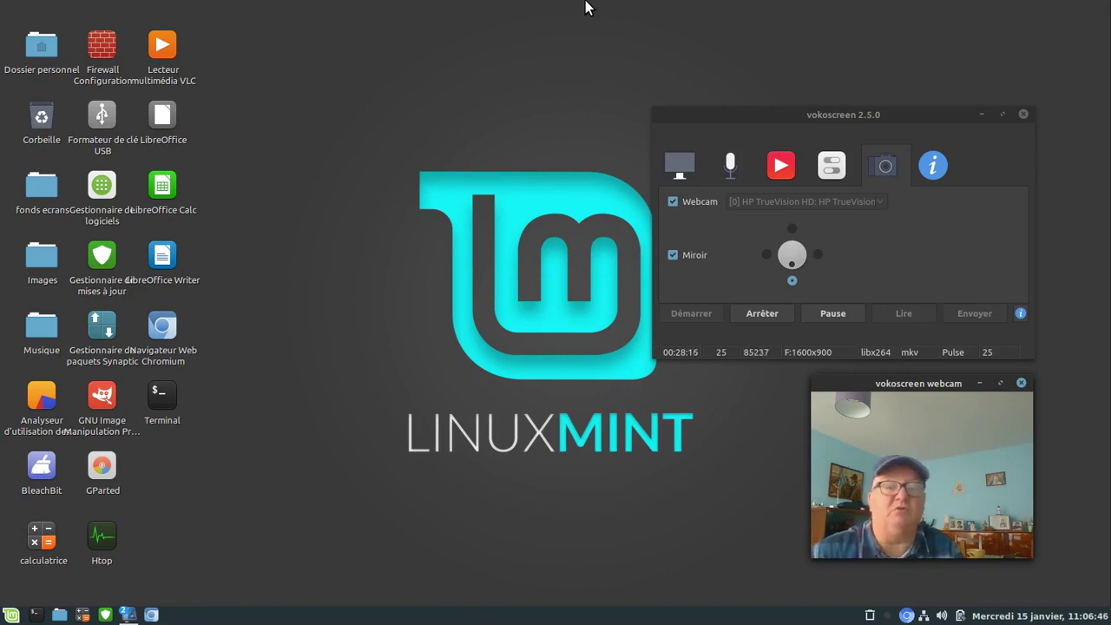
{"action": "left_click_drag", "start_coordinate": [696, 117], "coordinate": [804, 77]}
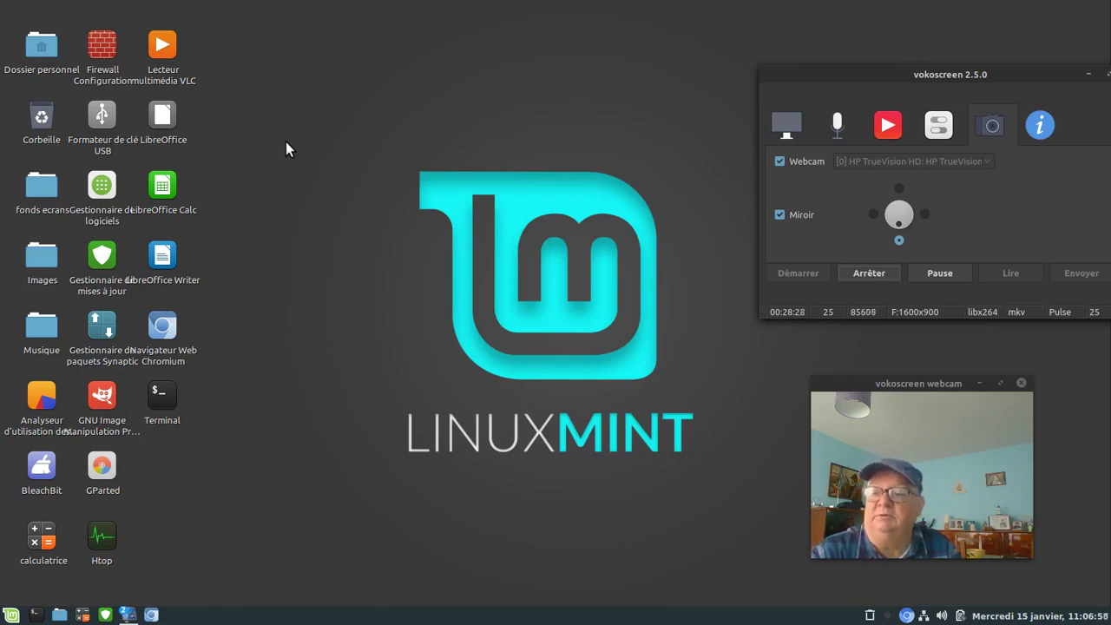
Step: Open Htop to show the system load, view its Colors setup with the Broken Gray scheme, and close it
{"action": "double_click", "coordinate": [102, 538]}
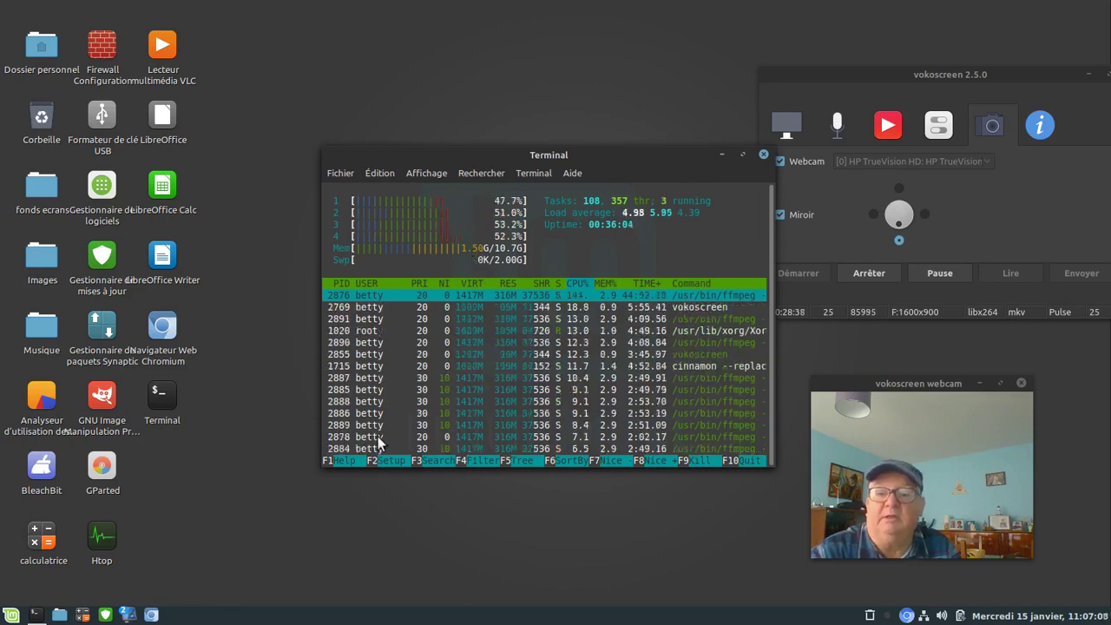
{"action": "left_click", "coordinate": [391, 464]}
{"action": "left_click", "coordinate": [340, 320]}
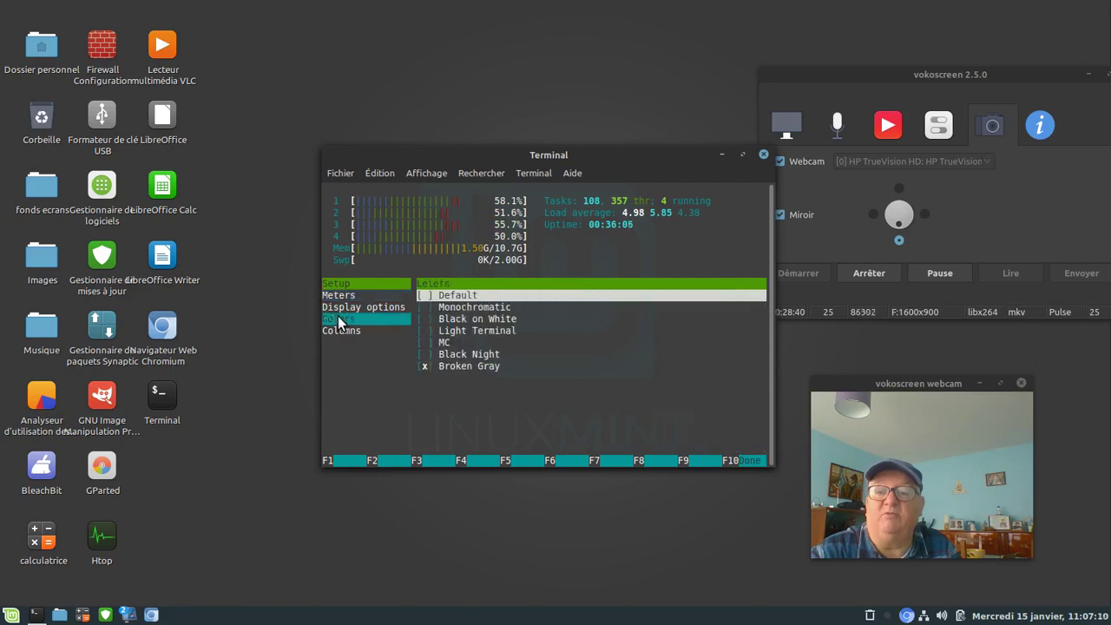
{"action": "left_click", "coordinate": [424, 364]}
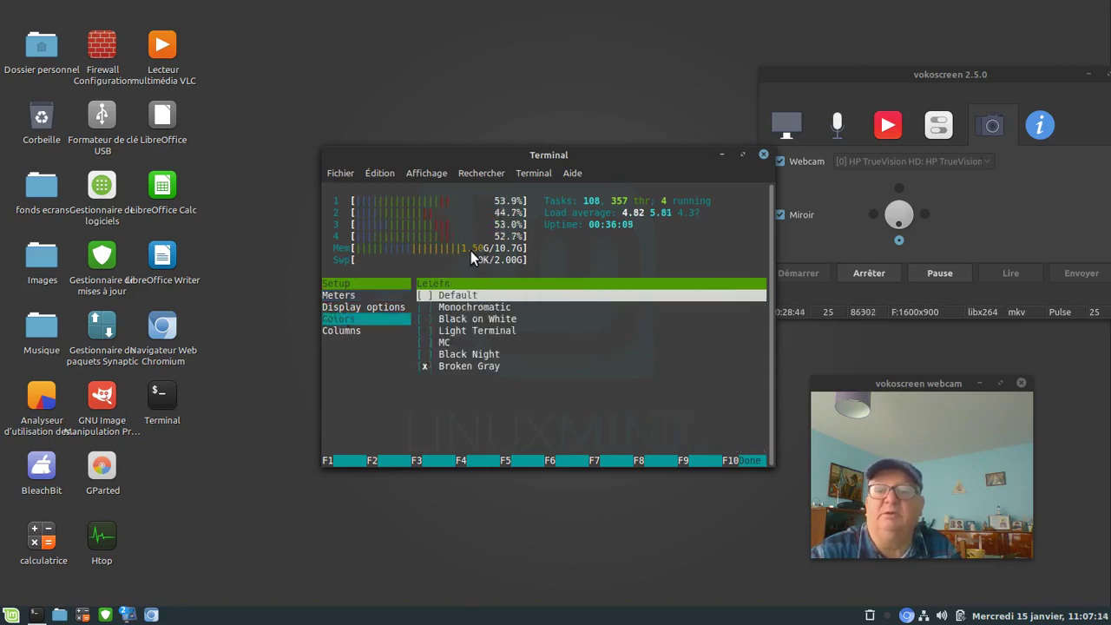
{"action": "left_click", "coordinate": [764, 155]}
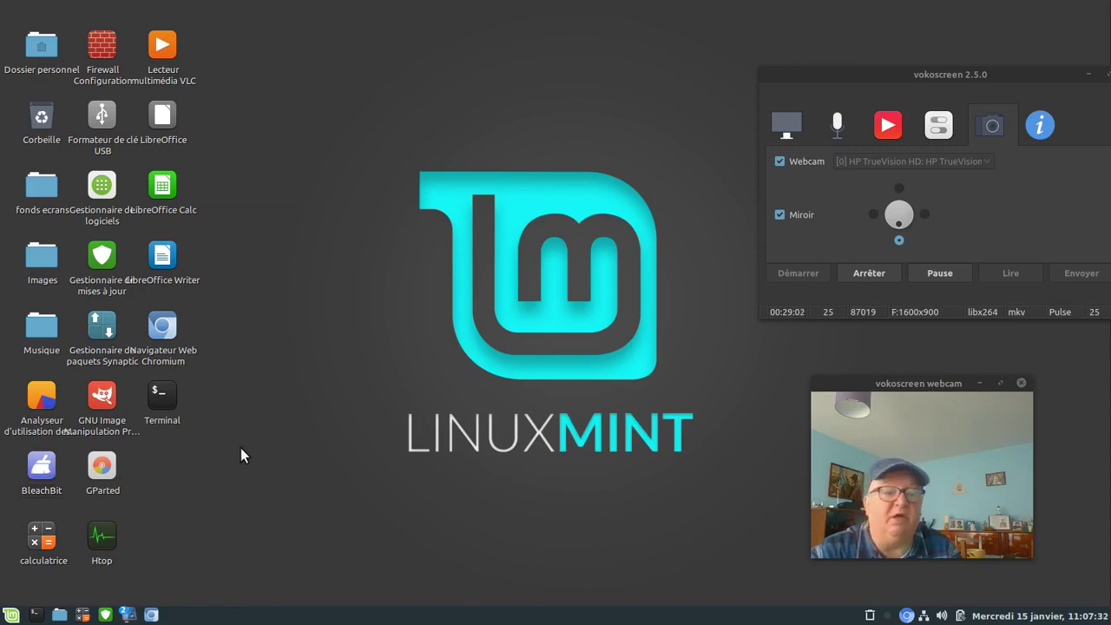
Step: Move the webcam preview to the upper middle of the desktop, just above the Linux Mint logo
{"action": "left_click", "coordinate": [929, 383]}
{"action": "left_click_drag", "start_coordinate": [929, 382], "coordinate": [900, 340]}
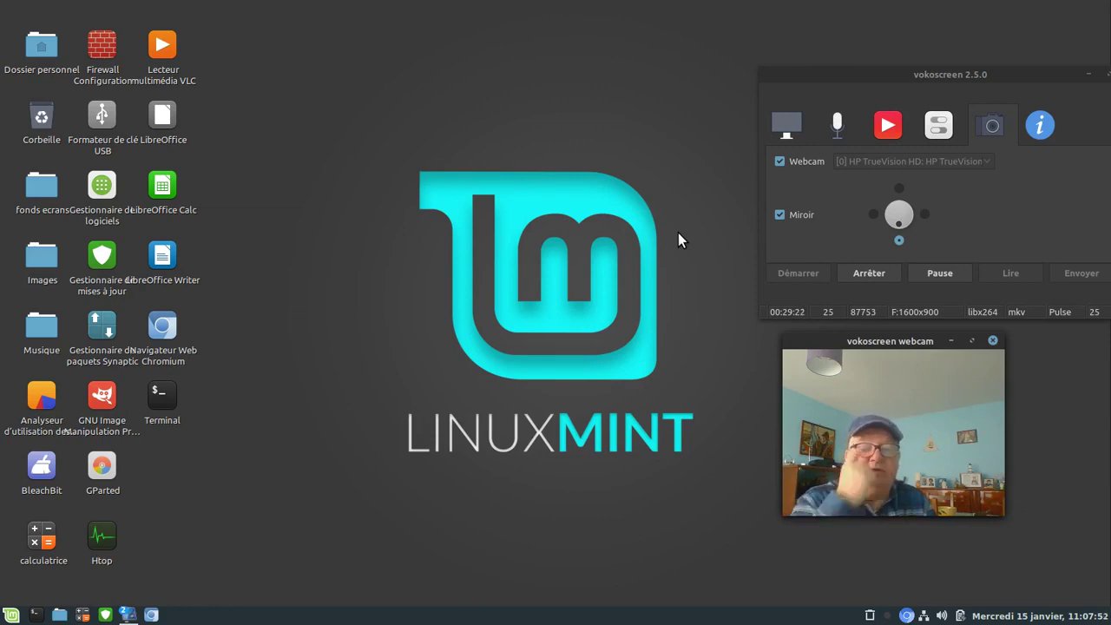
{"action": "left_click_drag", "start_coordinate": [851, 340], "coordinate": [573, 12]}
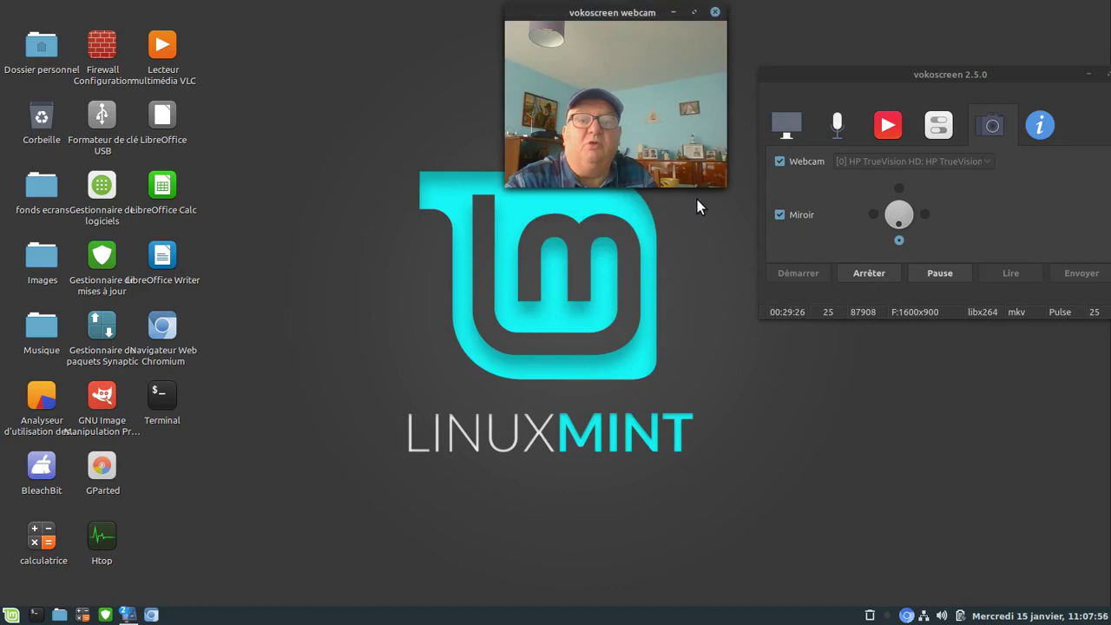